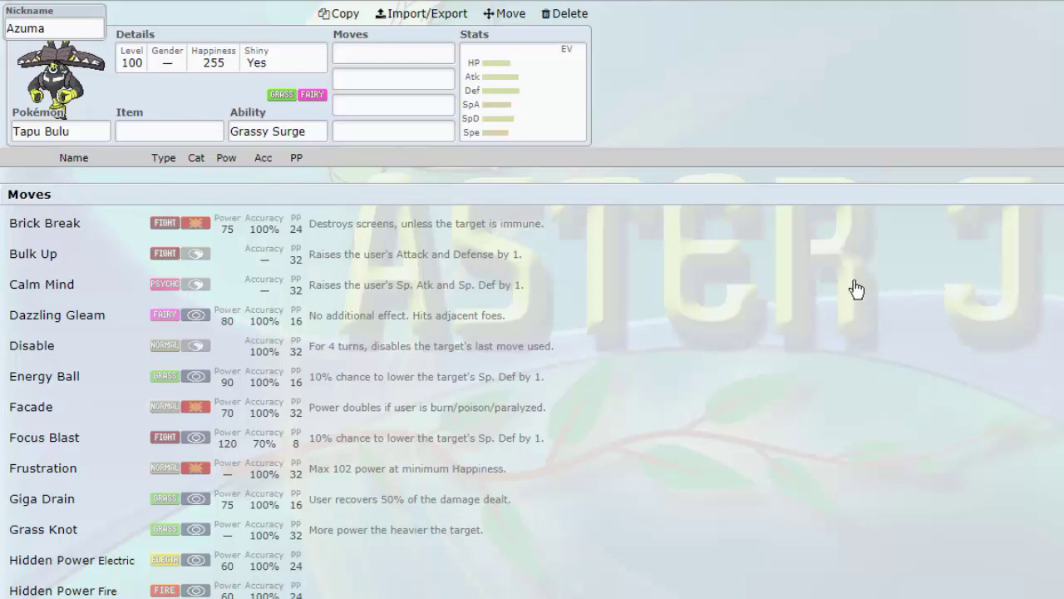
click(377, 50)
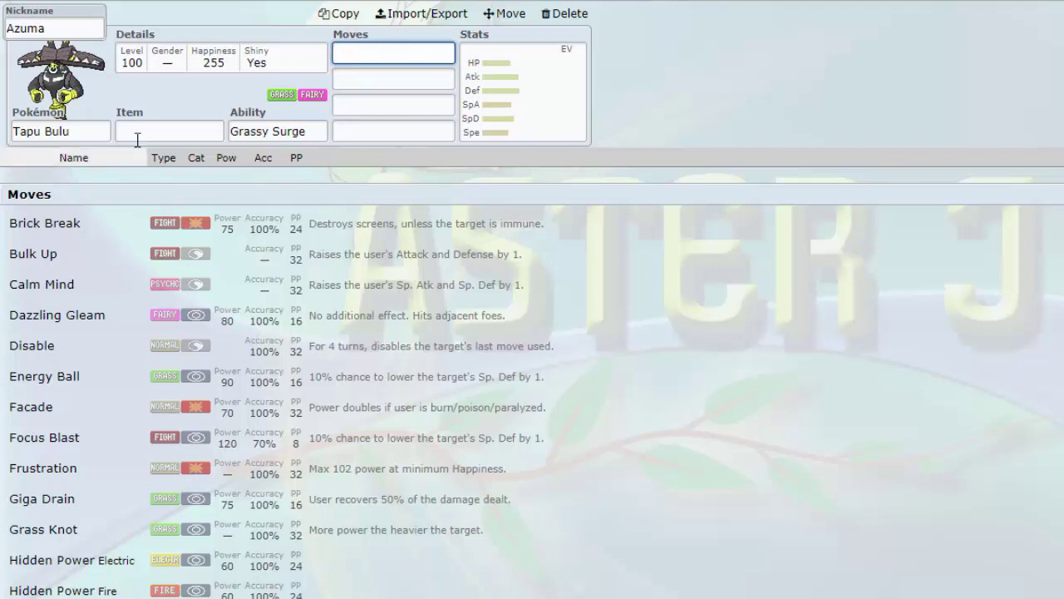
click(359, 75)
click(363, 56)
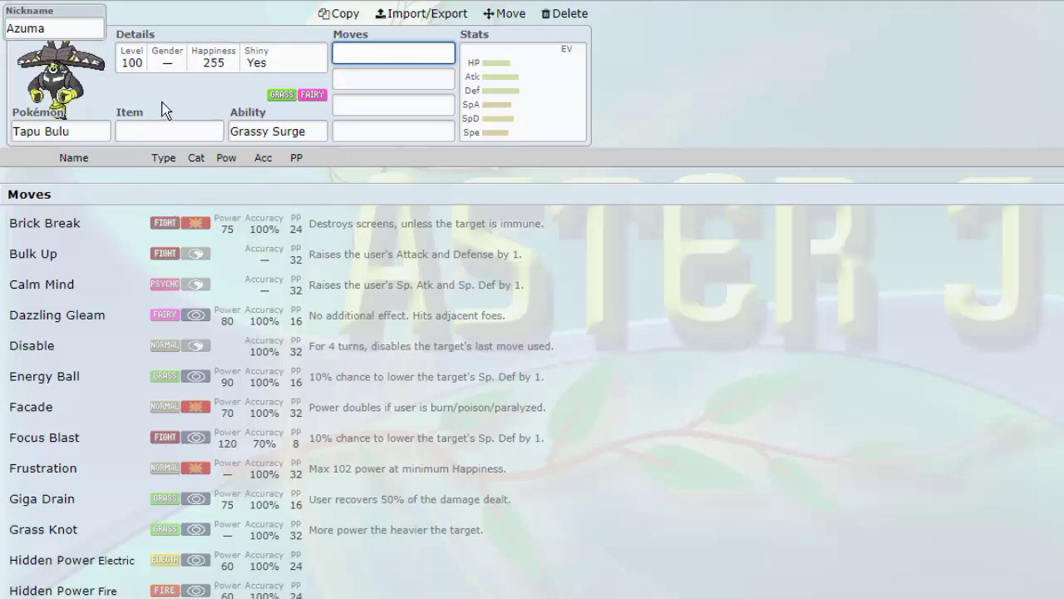
click(374, 76)
click(370, 101)
click(375, 81)
click(373, 53)
click(345, 78)
click(370, 100)
click(373, 78)
click(398, 51)
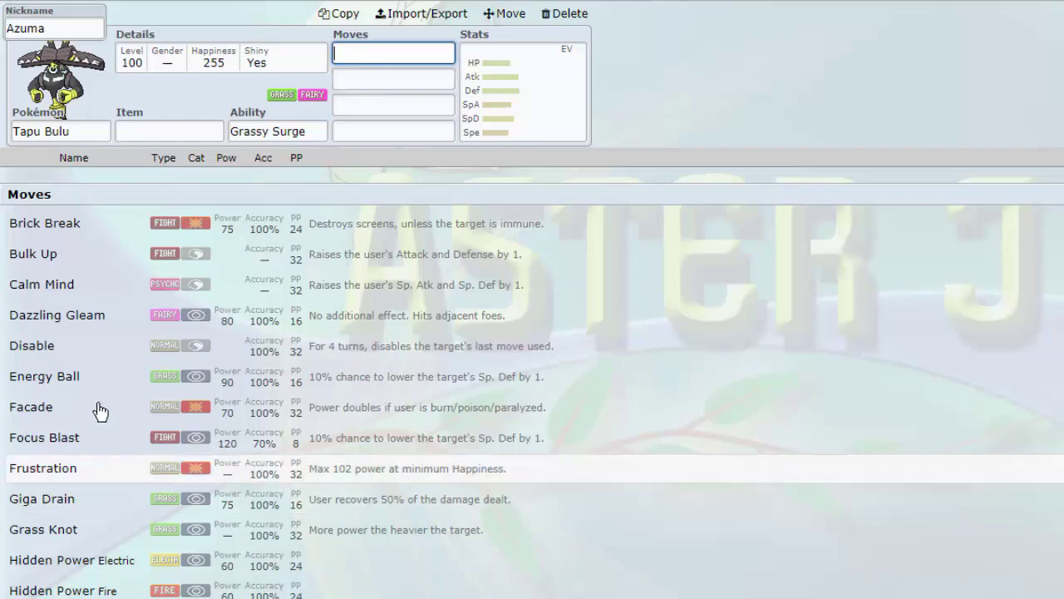
Review Tapu Bulu's base stats and look through its full list of available moves.
click(513, 113)
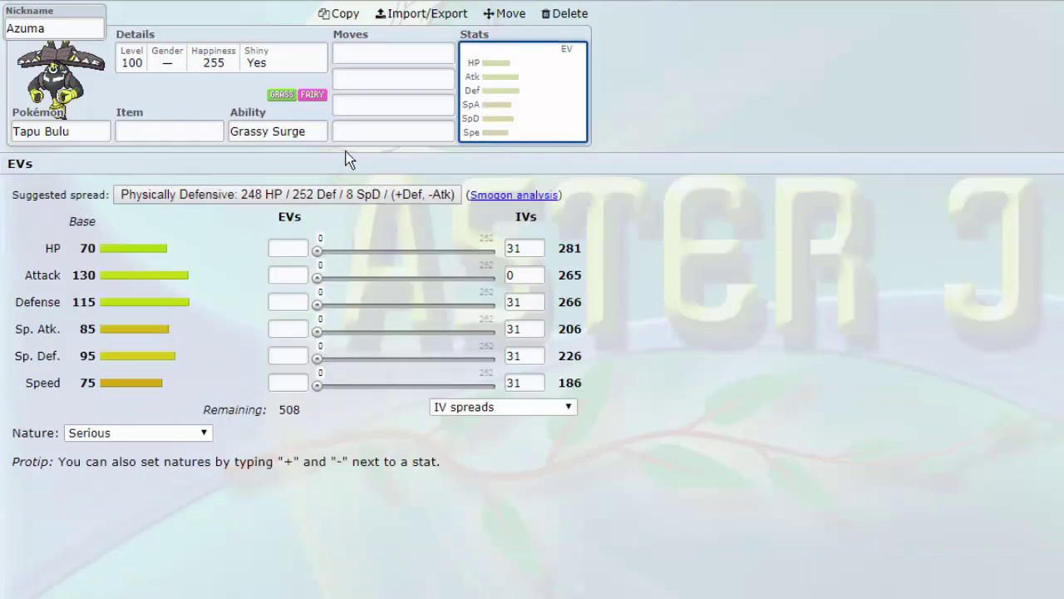
click(336, 56)
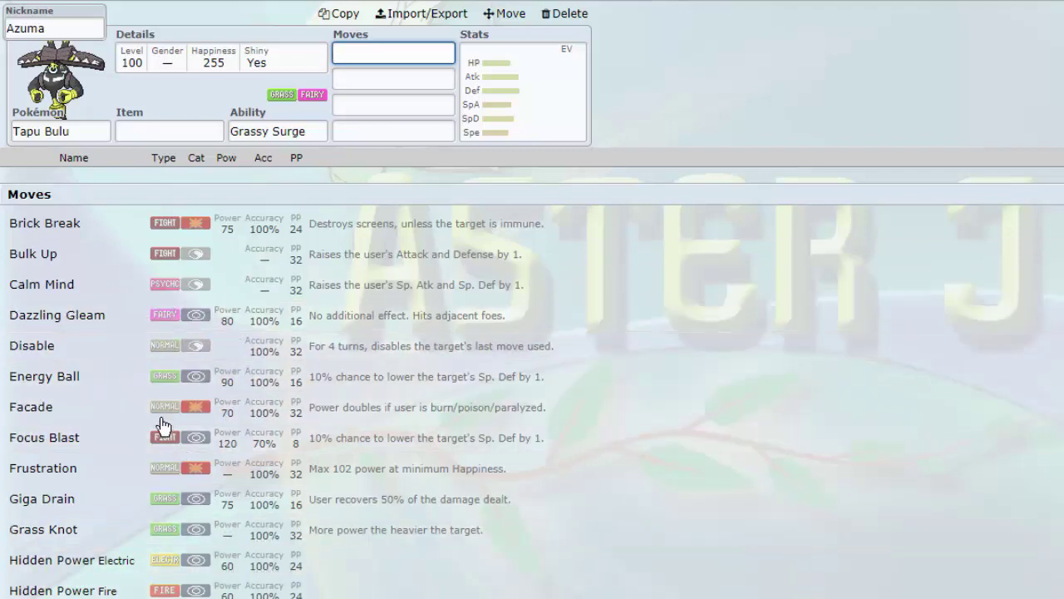
scroll(178, 349, down, 1)
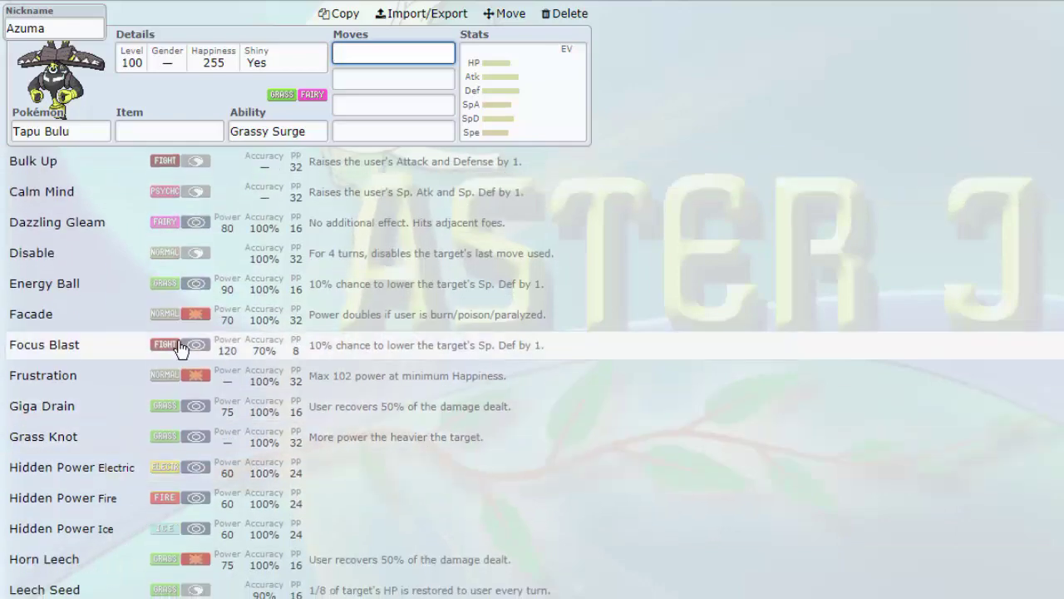
scroll(216, 496, down, 1)
scroll(215, 497, down, 1)
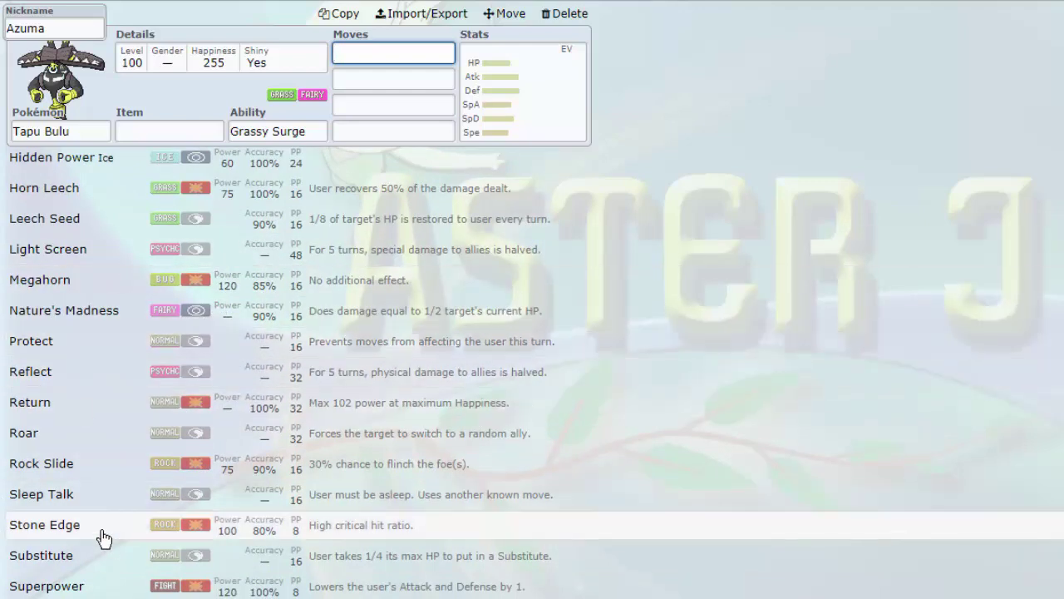
scroll(75, 557, down, 1)
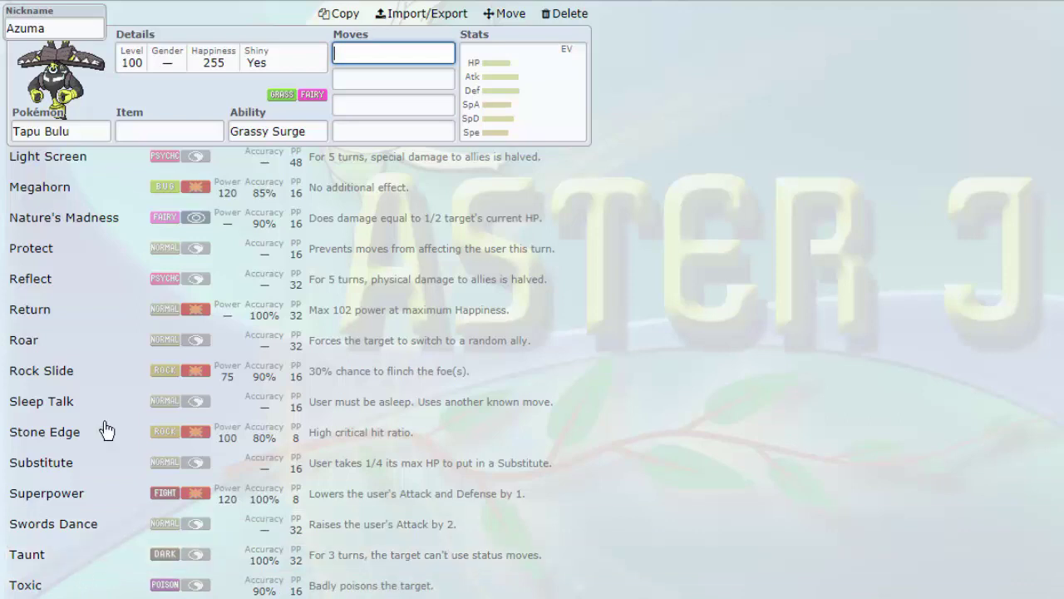
scroll(196, 565, down, 2)
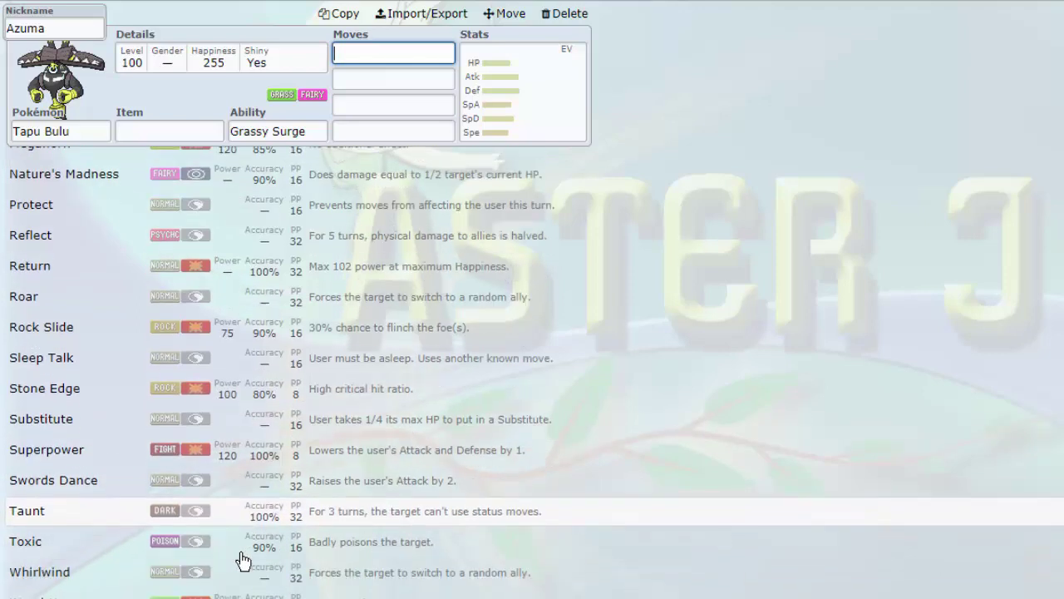
click(518, 83)
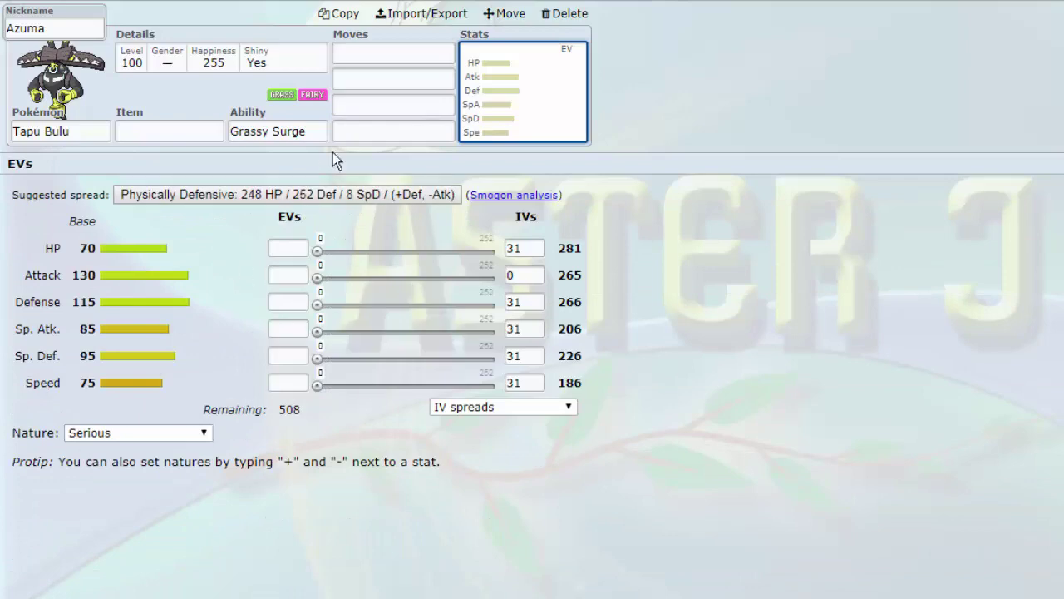
click(367, 81)
scroll(157, 553, down, 3)
scroll(157, 553, down, 5)
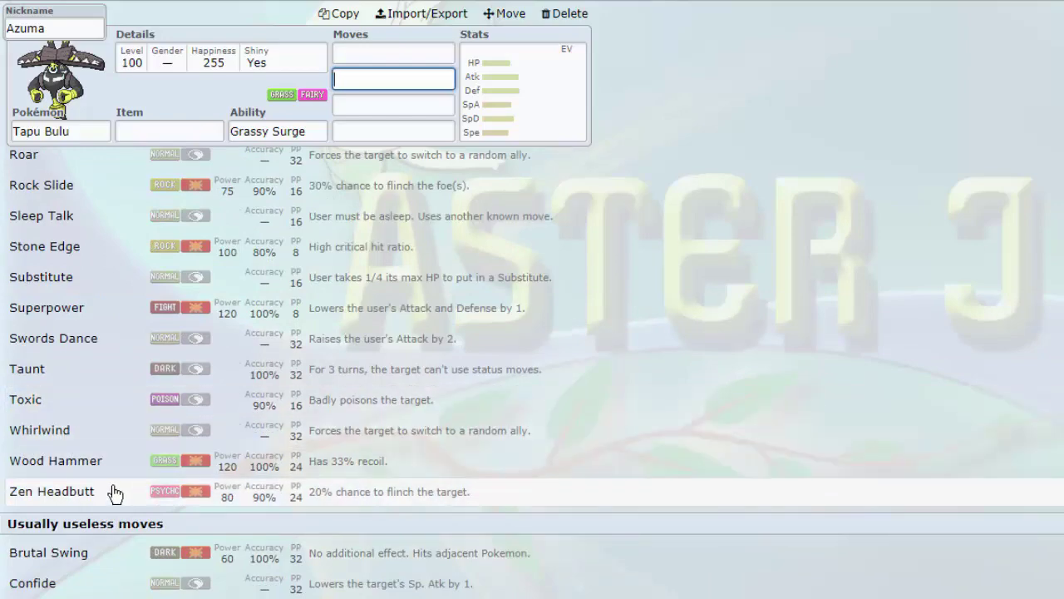
scroll(375, 318, up, 10)
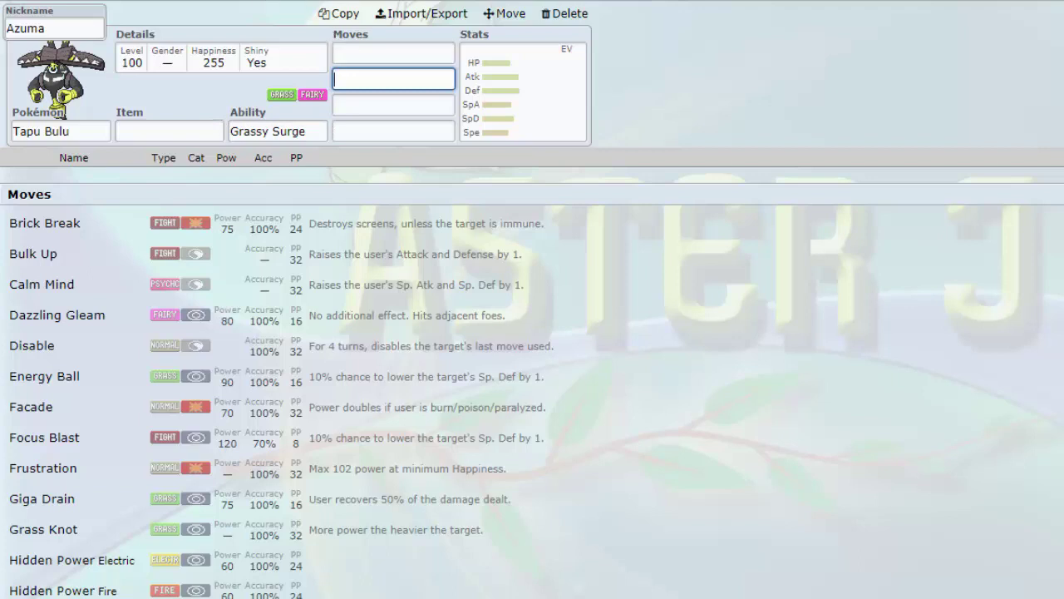
click(37, 25)
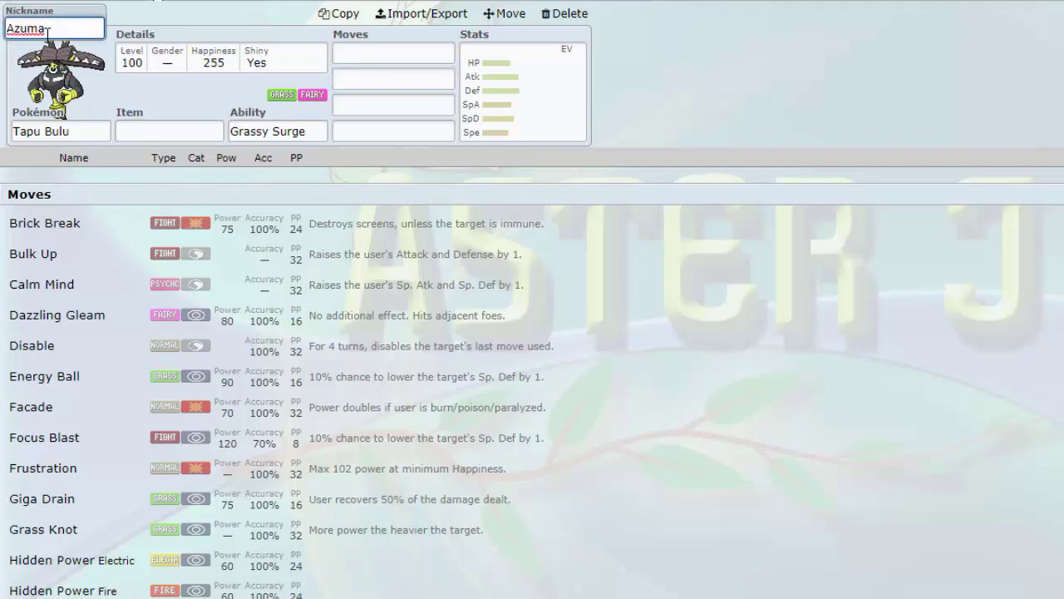
drag(50, 31, 6, 38)
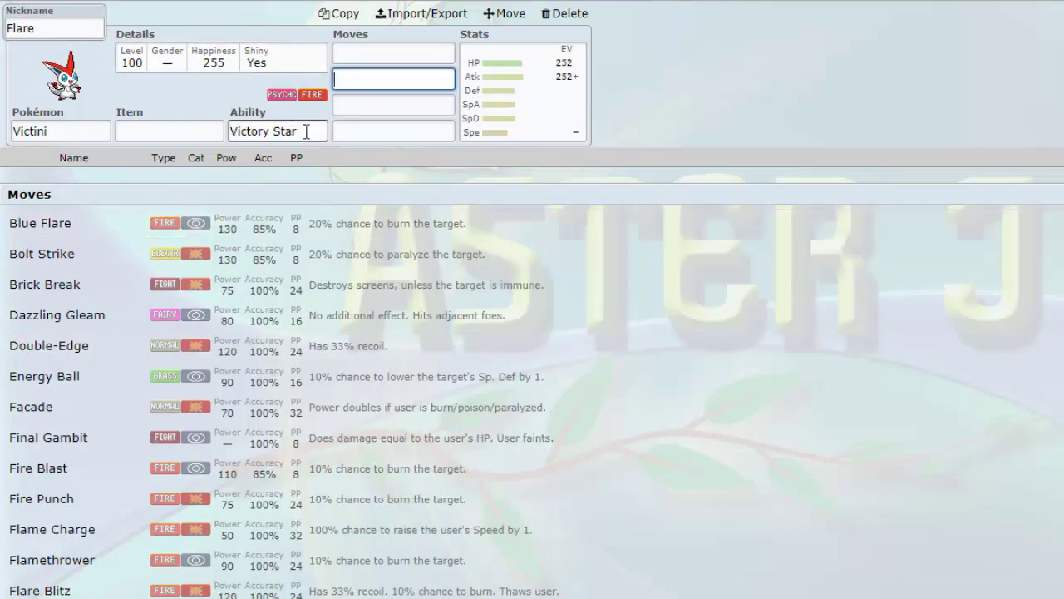
Fill Victini's four move slots with V-create, Bolt Strike, Focus Blast and Blue Flare.
click(307, 131)
click(397, 50)
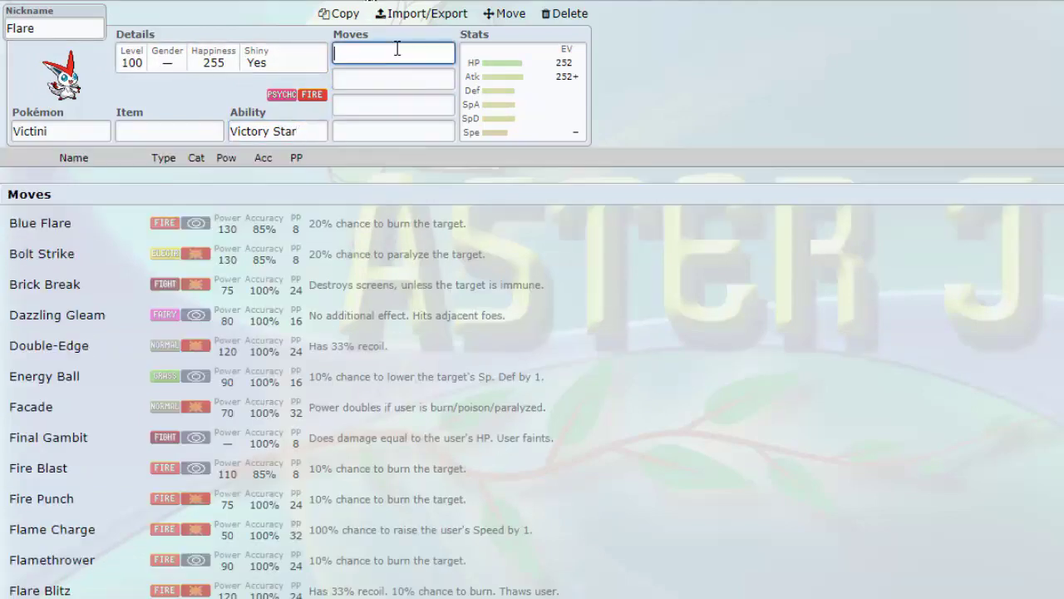
text(v)
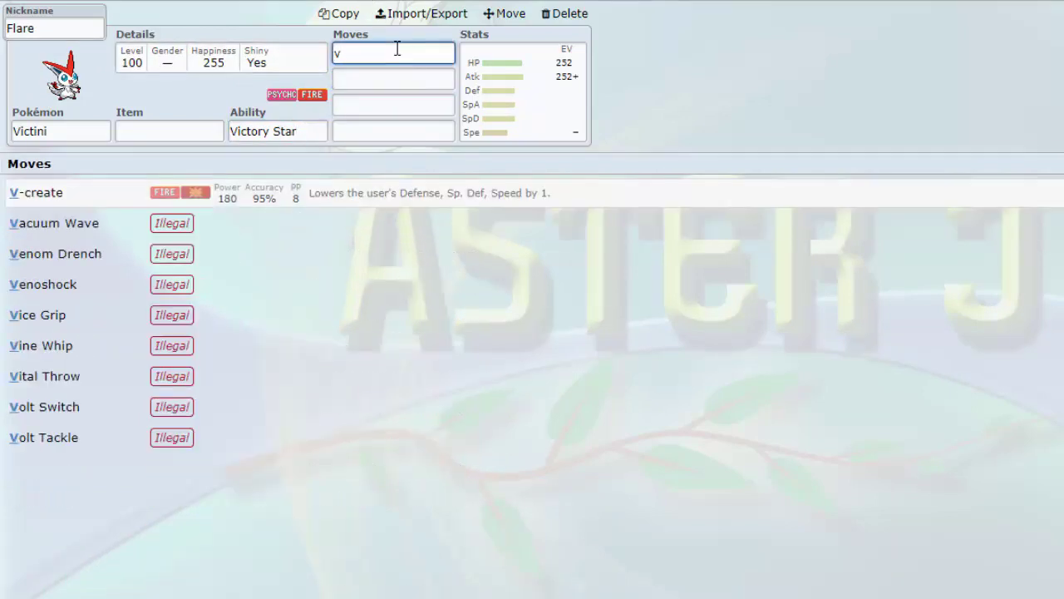
key(Return)
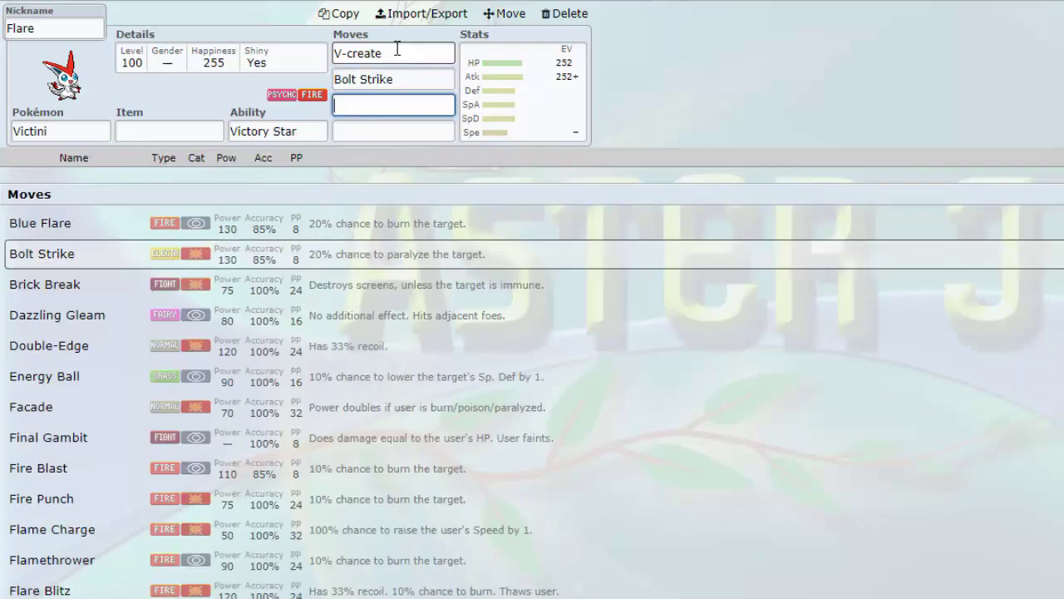
text(focus)
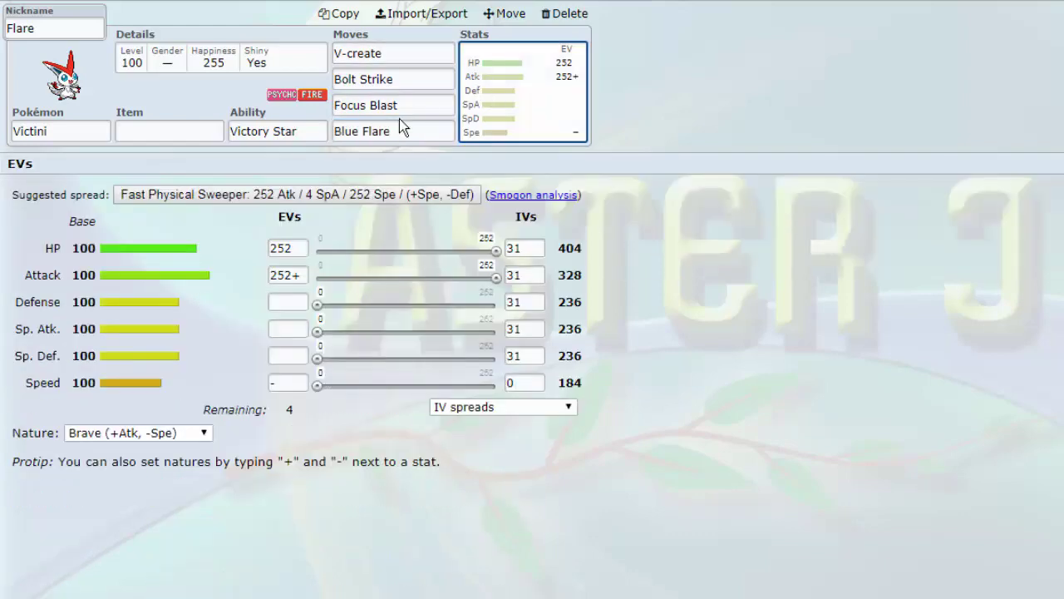
Clear all four of Victini's moves, starting from Blue Flare and working back to V-create.
click(399, 124)
key(ctrl+a)
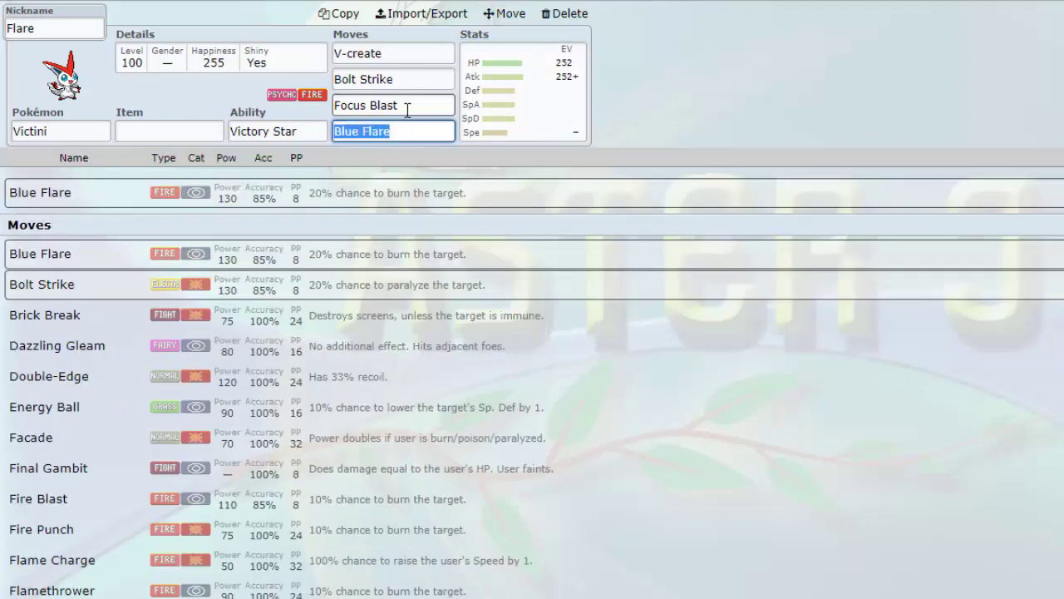
key(BackSpace)
key(shift+Tab)
key(BackSpace)
key(shift+Tab)
key(BackSpace)
key(shift+Tab)
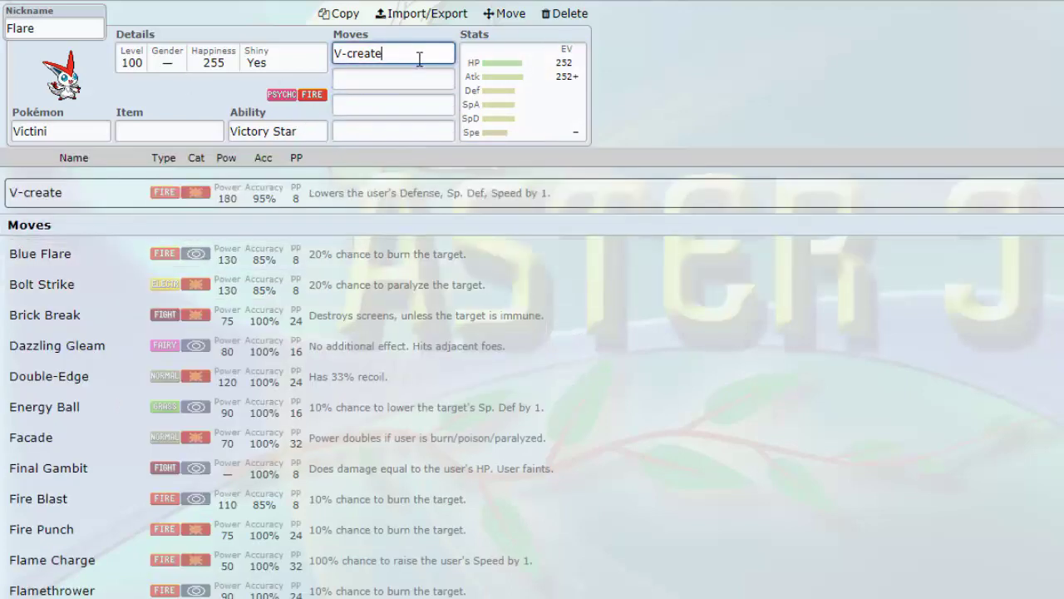
key(BackSpace)
Examine Victini's EV spread, Speed EV and IV values, item options and available moves.
click(558, 90)
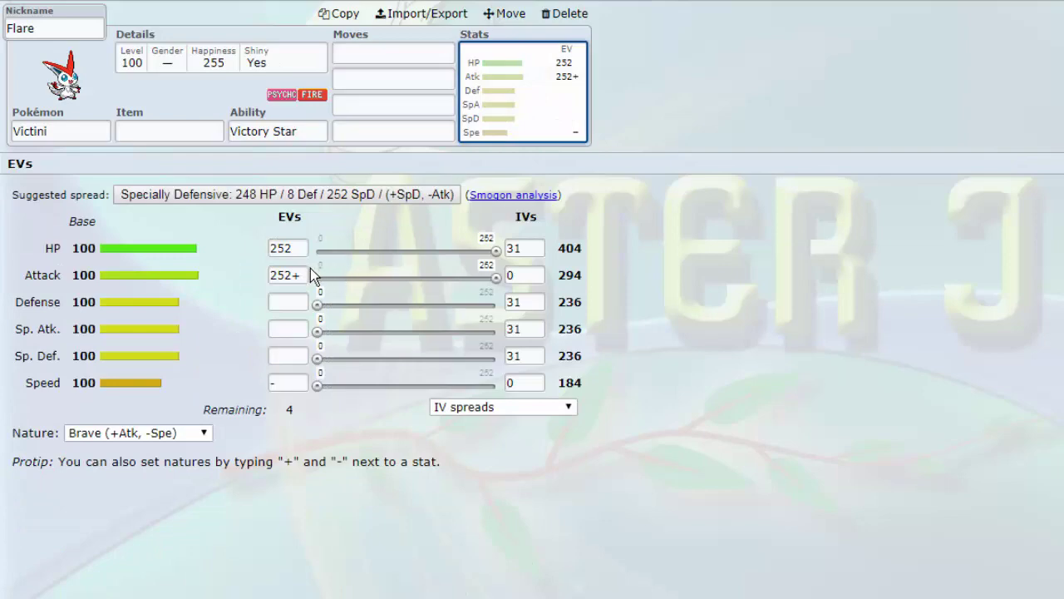
click(173, 126)
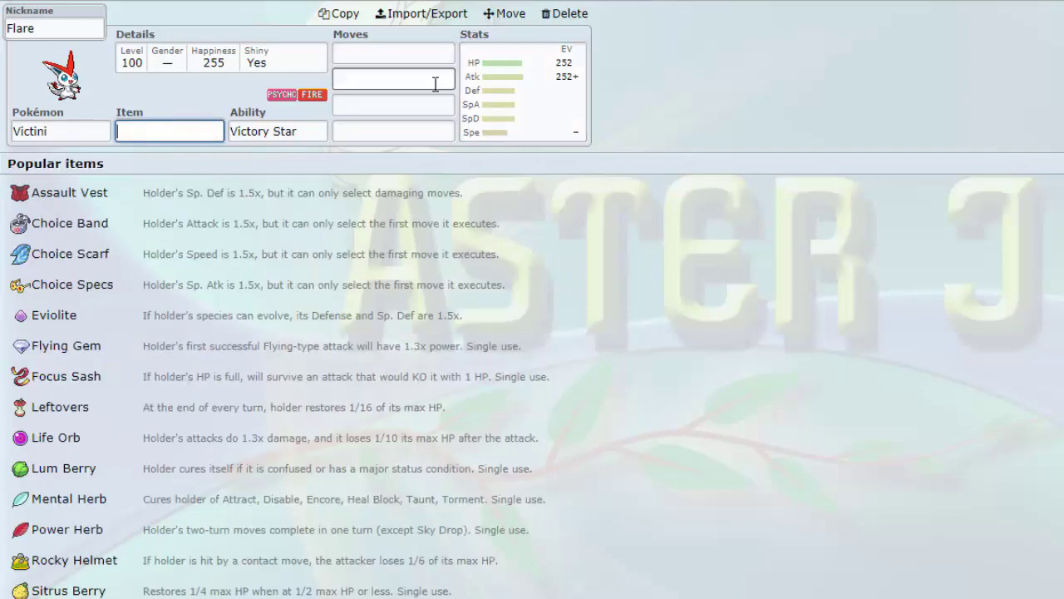
click(433, 84)
click(506, 140)
click(279, 381)
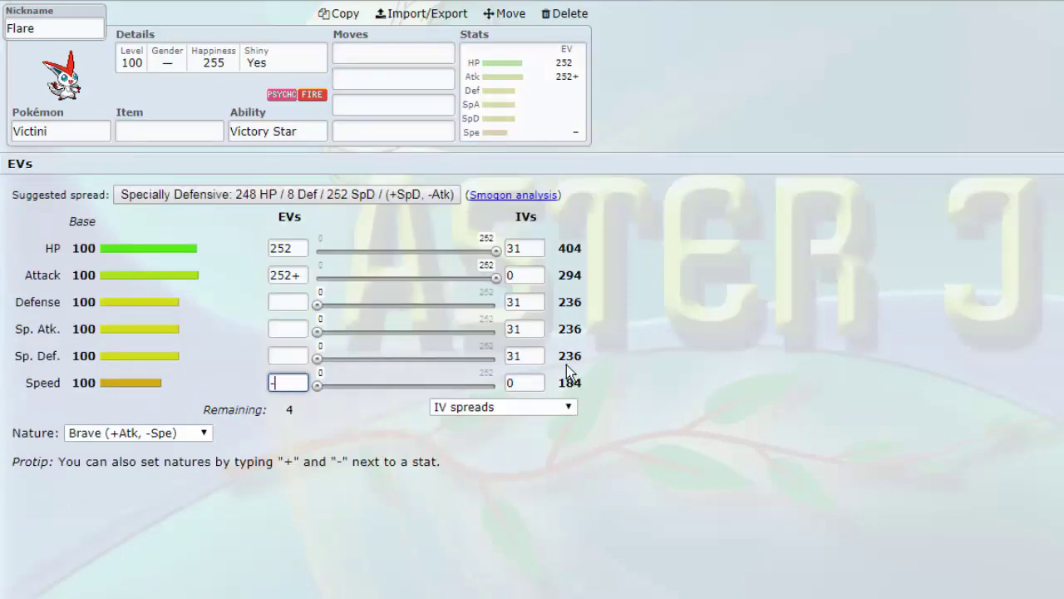
click(511, 382)
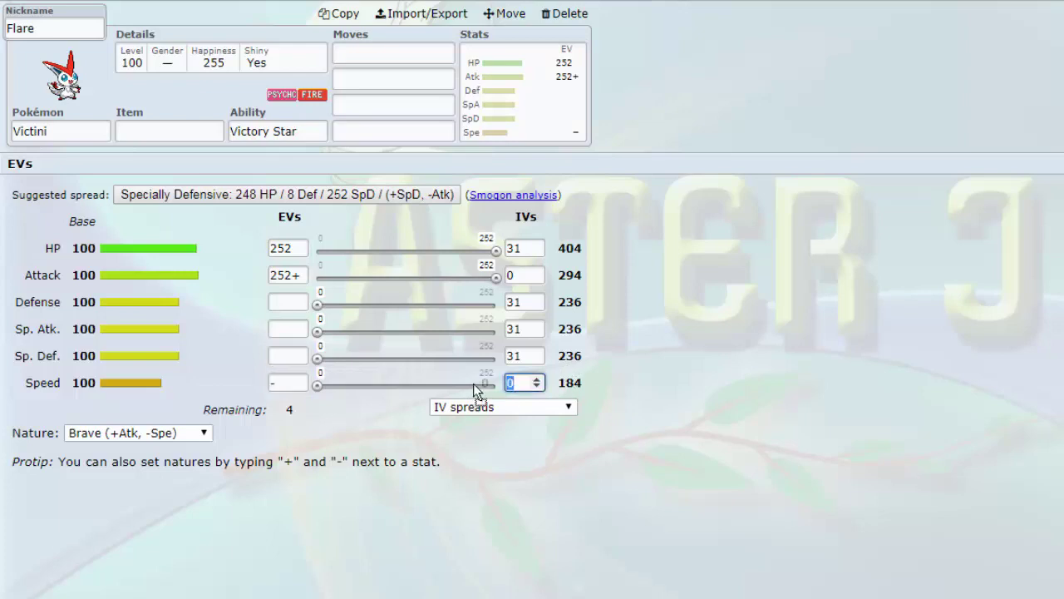
click(287, 382)
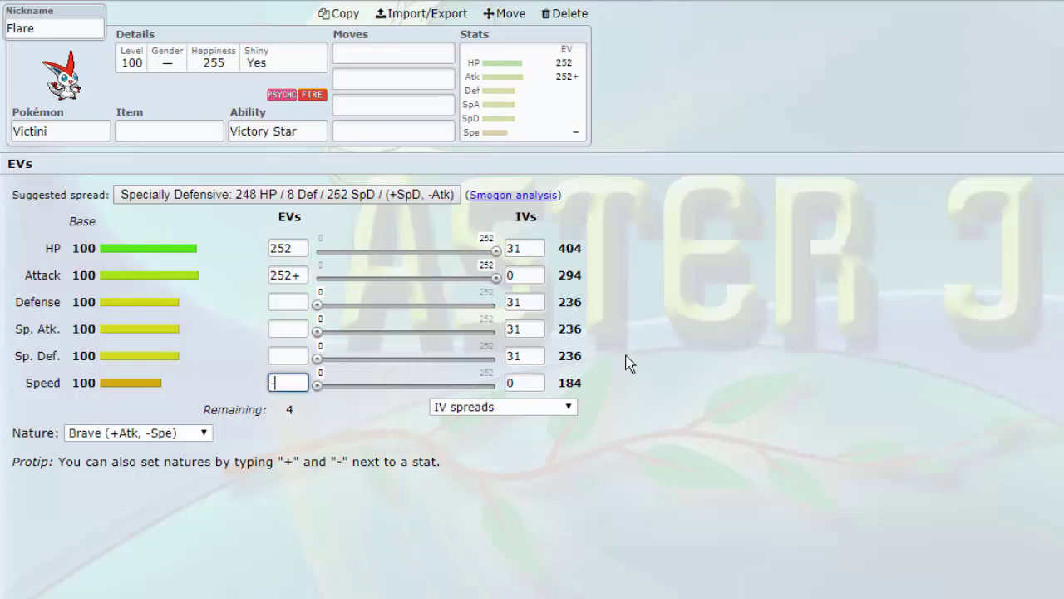
click(376, 133)
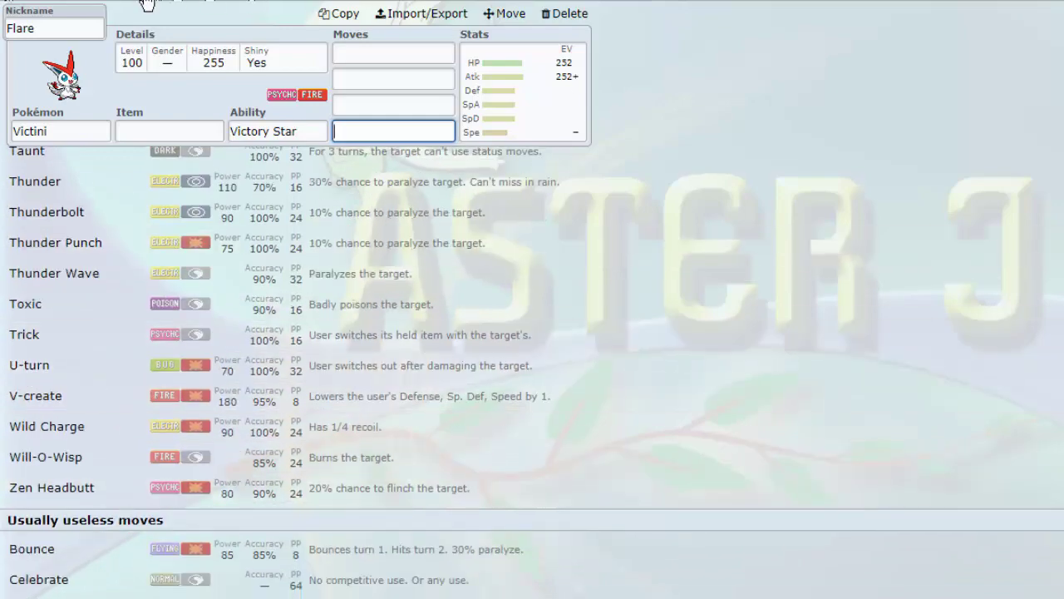
Go to the team's Mamoswine and set its ability to the hidden ability Thick Fat.
click(149, 1)
click(270, 1)
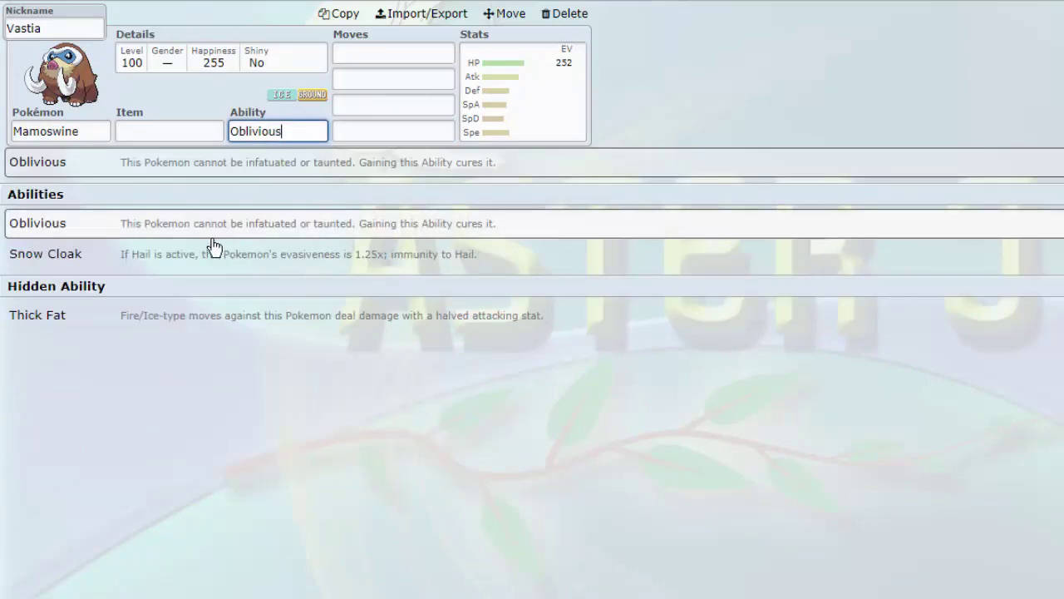
click(138, 321)
Review Mamoswine's ability choices and the popular held items available to it.
click(125, 4)
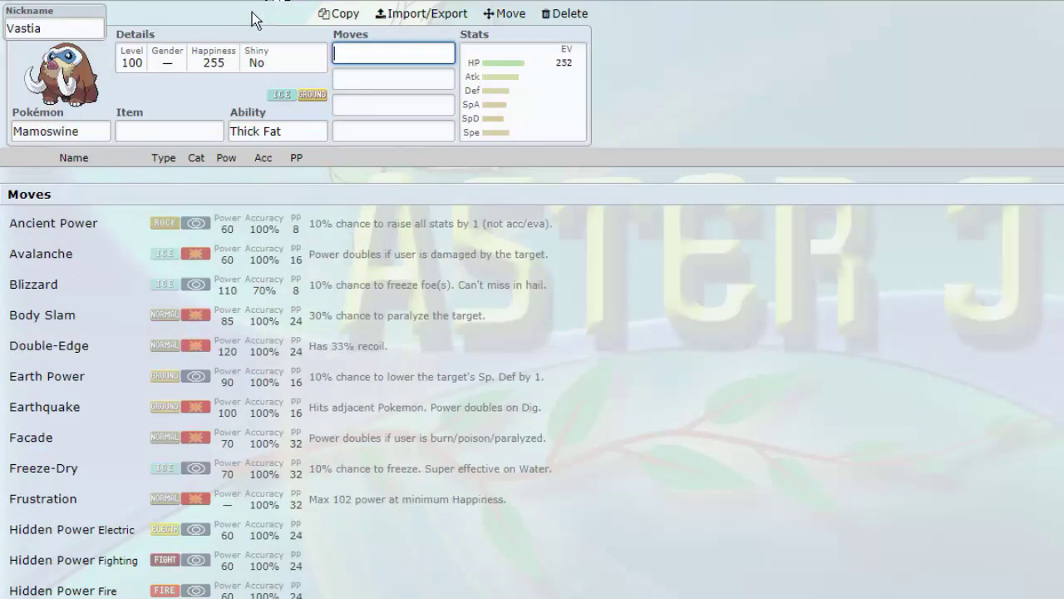
click(125, 2)
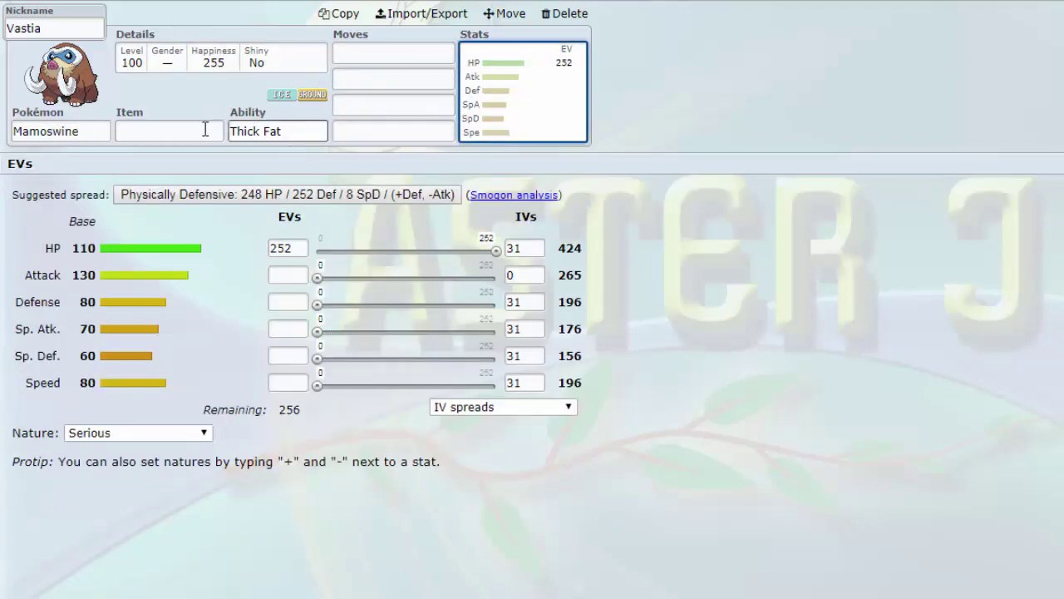
click(309, 132)
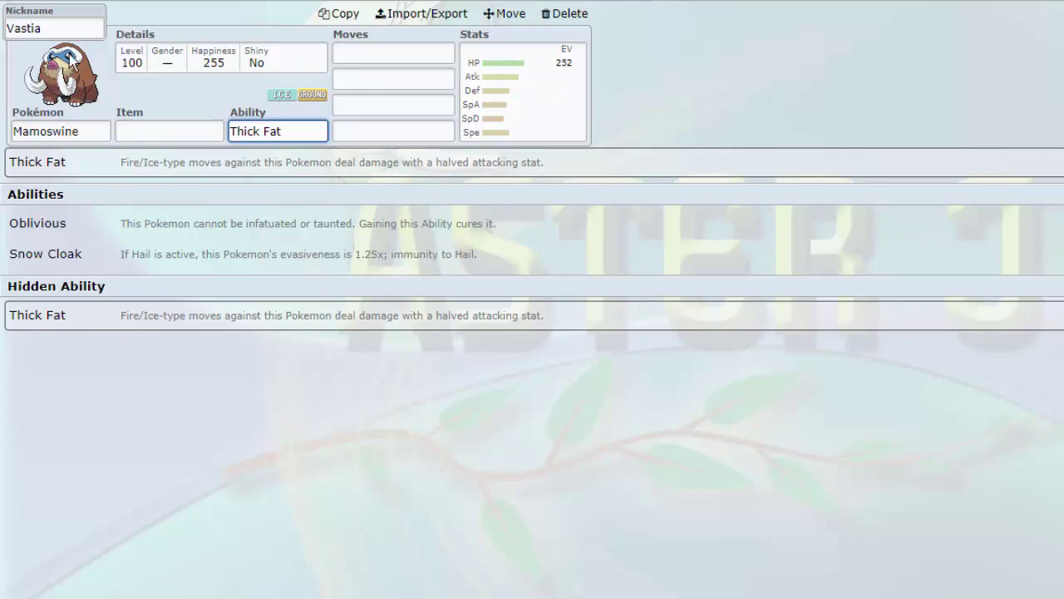
click(173, 133)
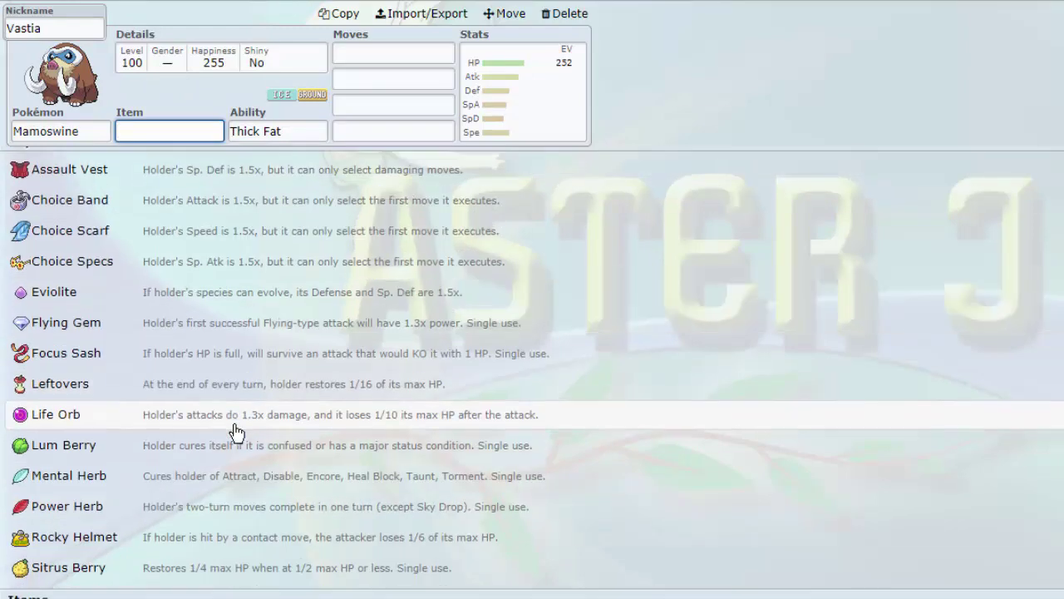
click(364, 77)
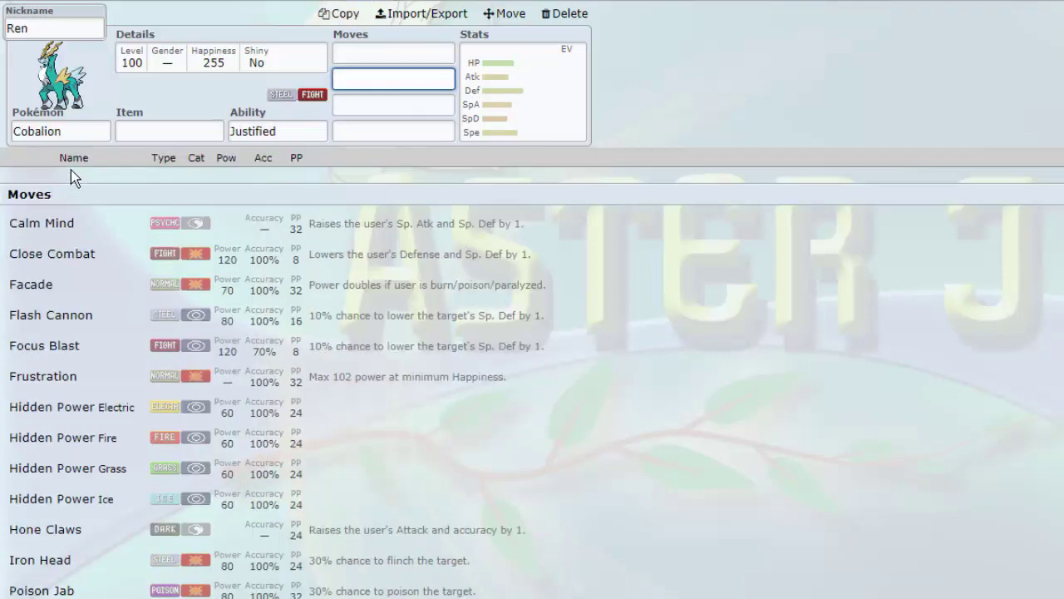
Examine Cobalion's base stats and the popular held items available to it.
click(173, 126)
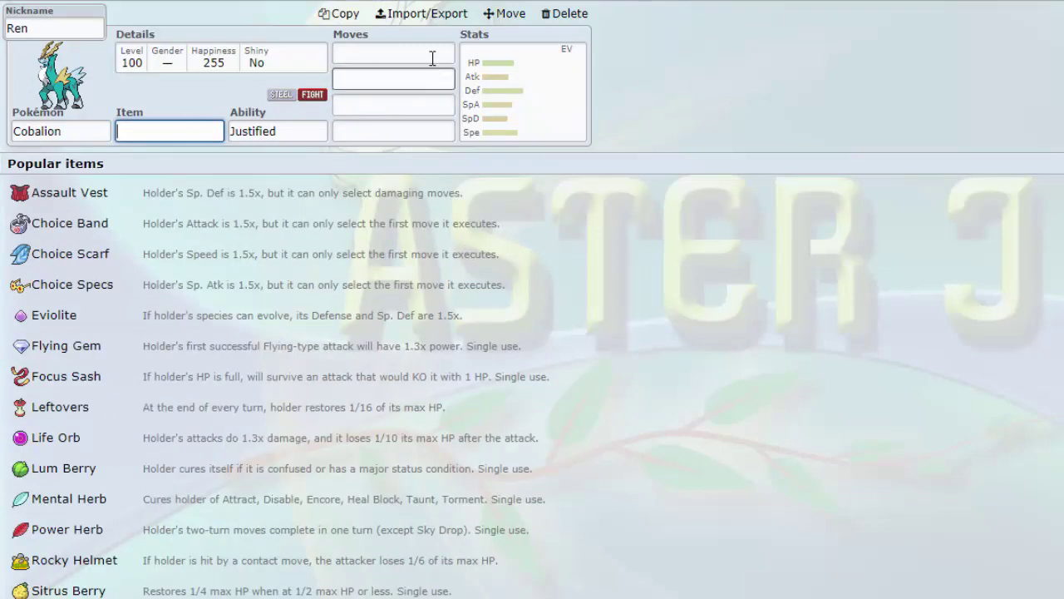
click(537, 85)
click(544, 119)
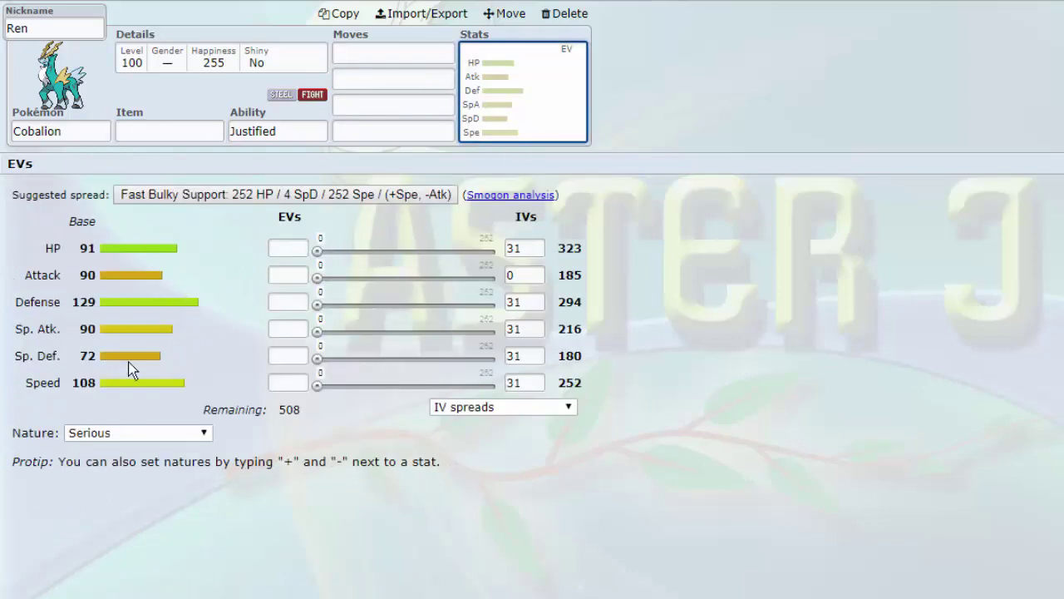
click(264, 131)
click(197, 125)
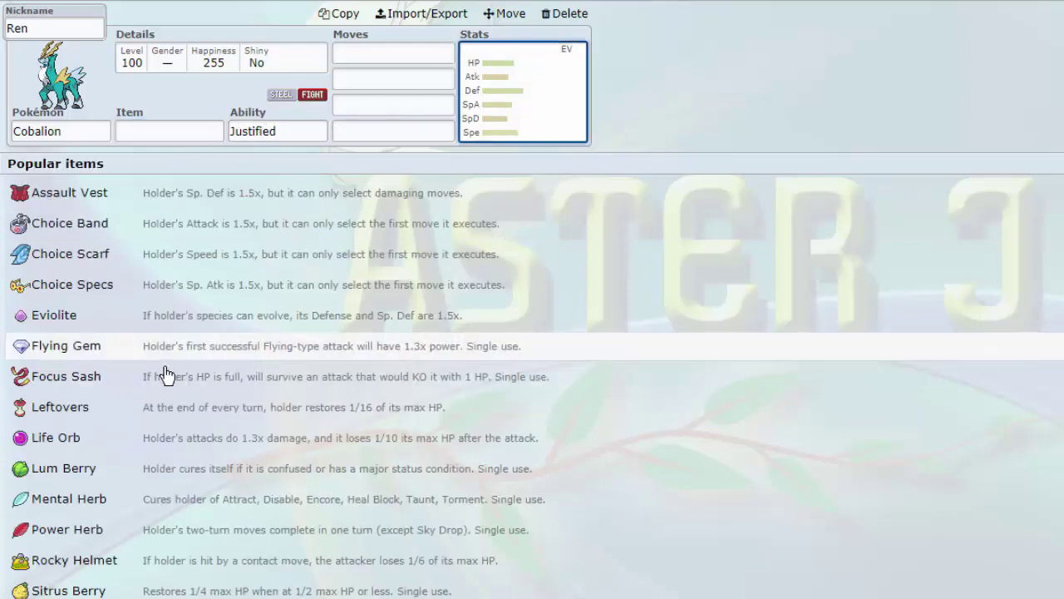
Examine Cobalion's base stats and review its available moves filtered to the Physical category.
click(499, 108)
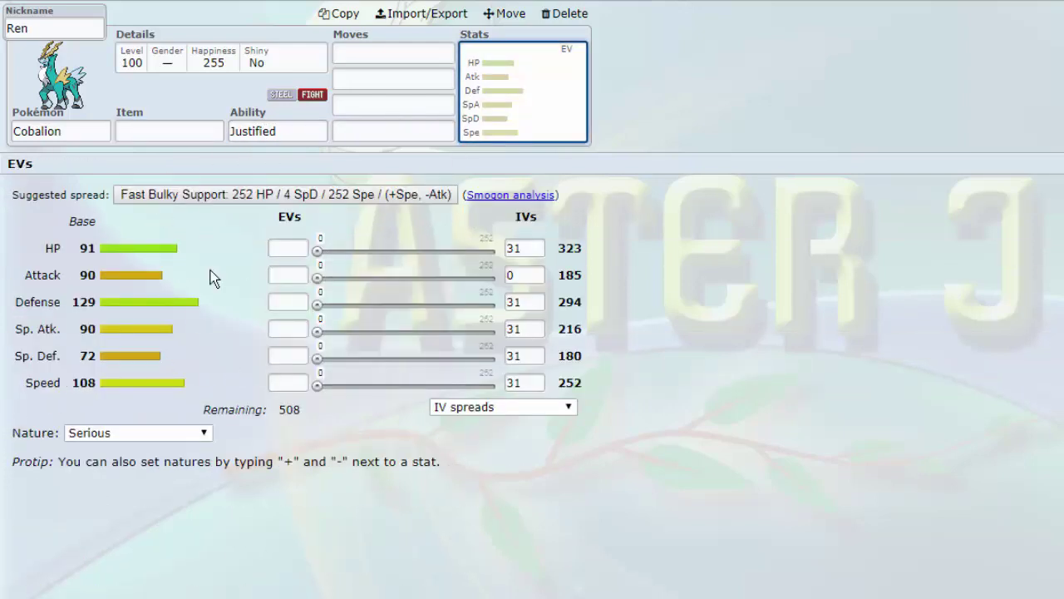
click(376, 54)
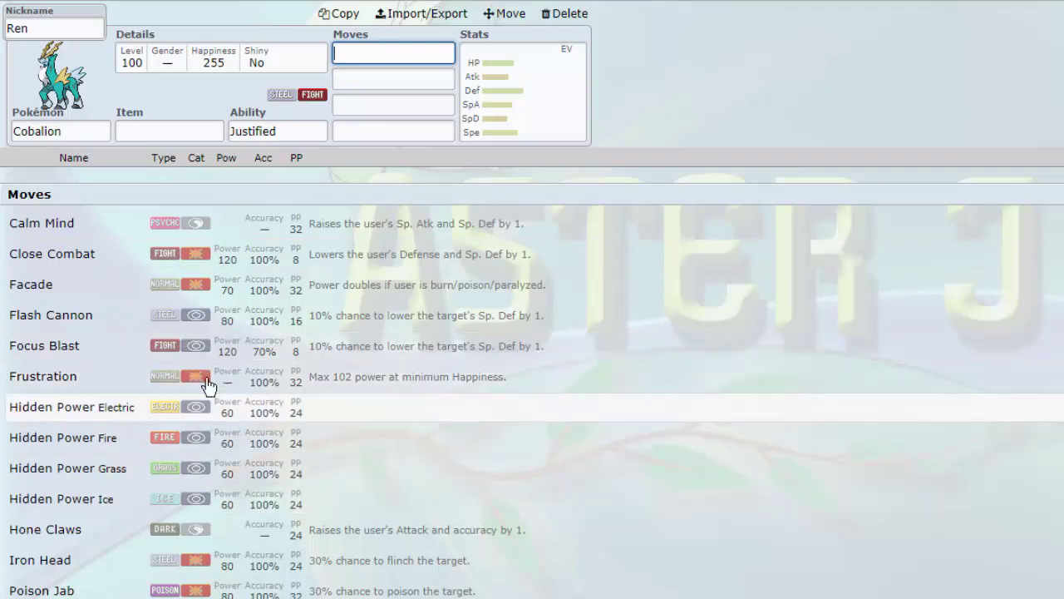
click(196, 157)
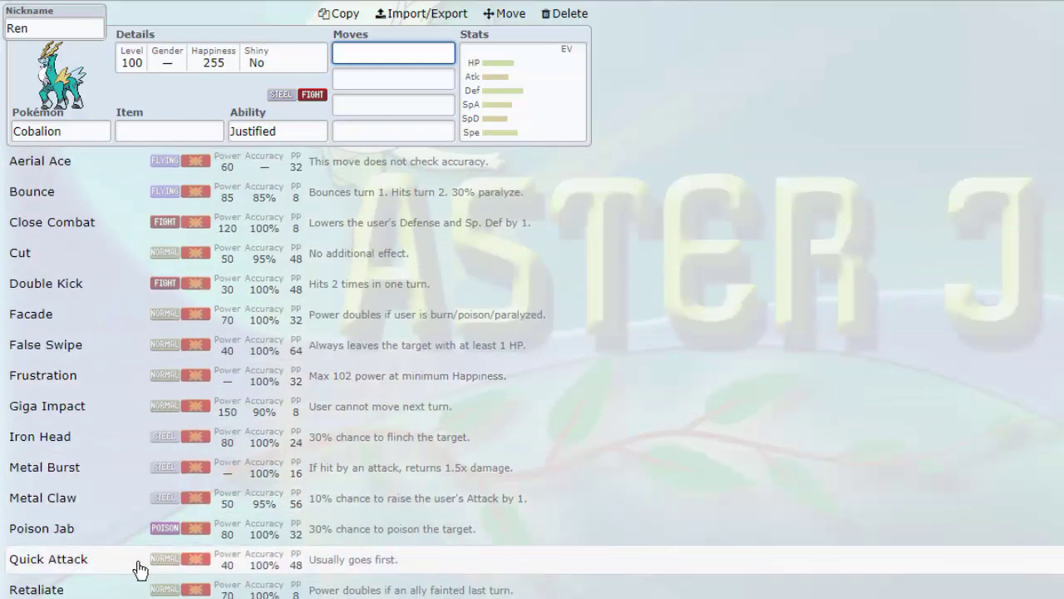
scroll(136, 570, down, 1)
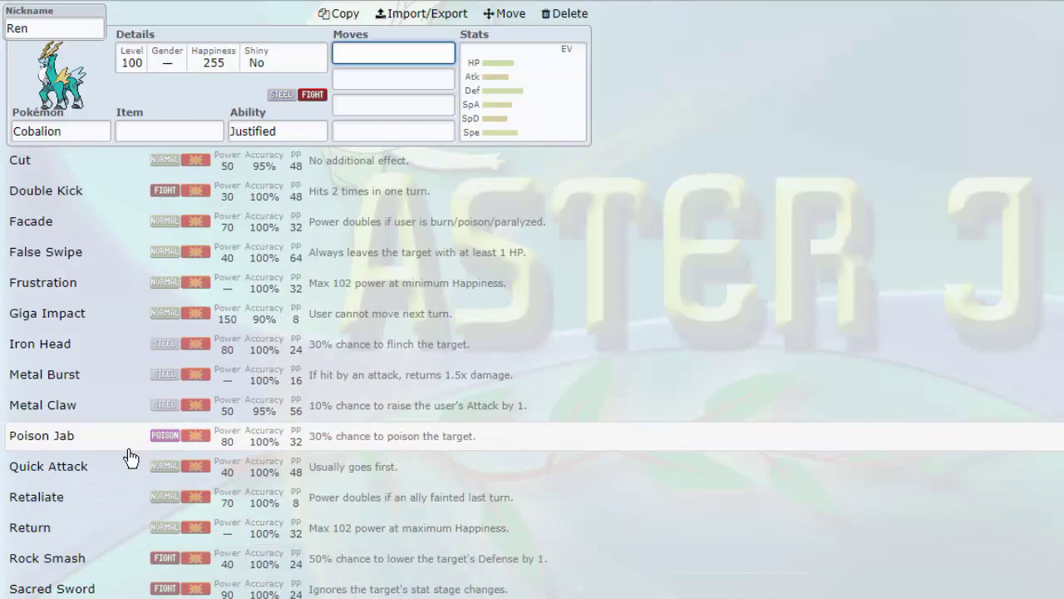
scroll(131, 456, down, 2)
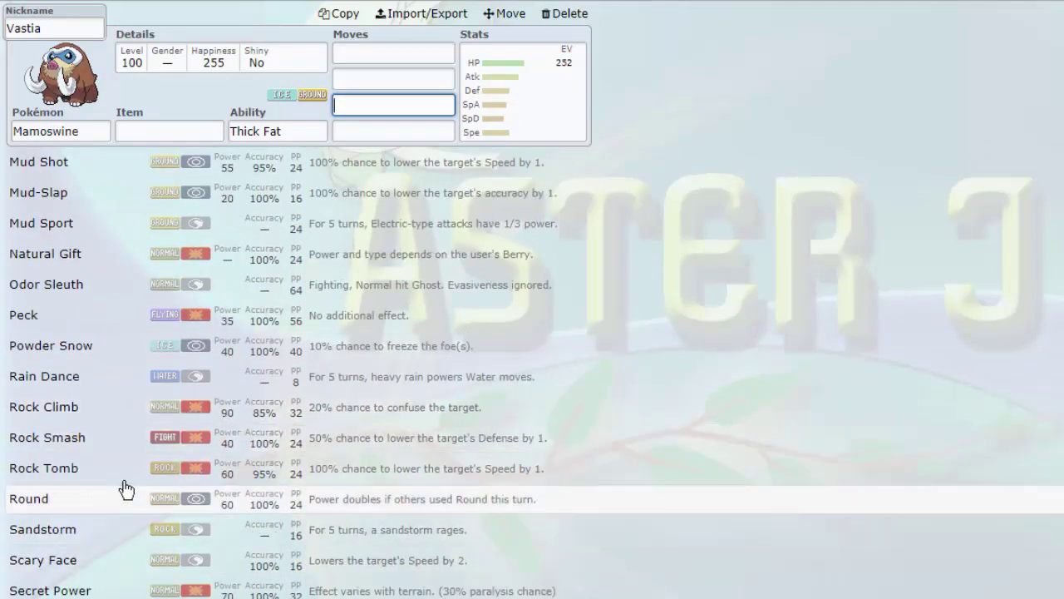
Review Cobalion's full unfiltered move list, including the usually useless moves.
scroll(127, 486, up, 10)
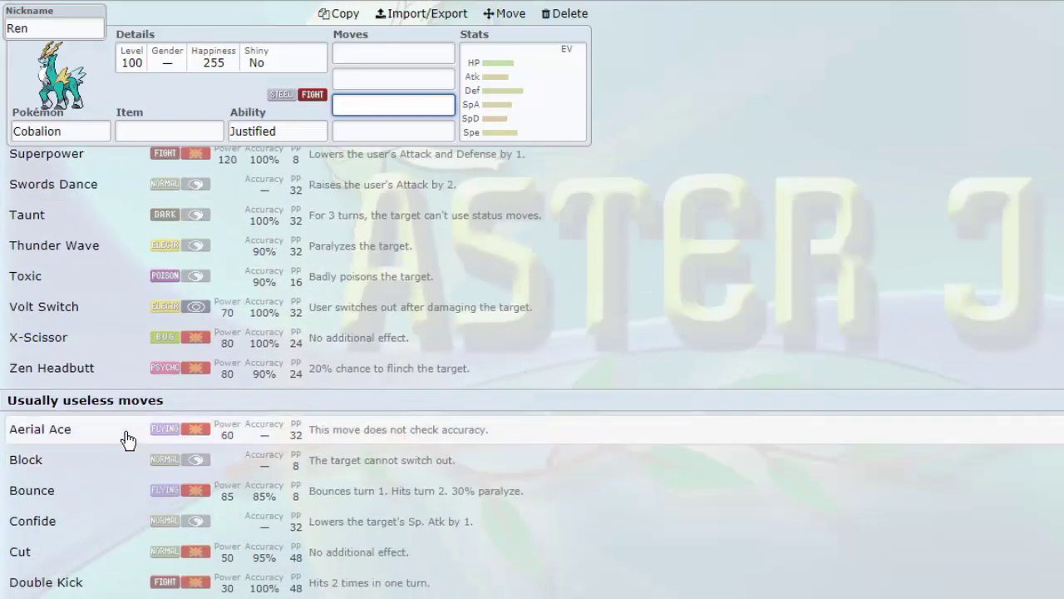
scroll(121, 442, up, 5)
scroll(111, 458, down, 6)
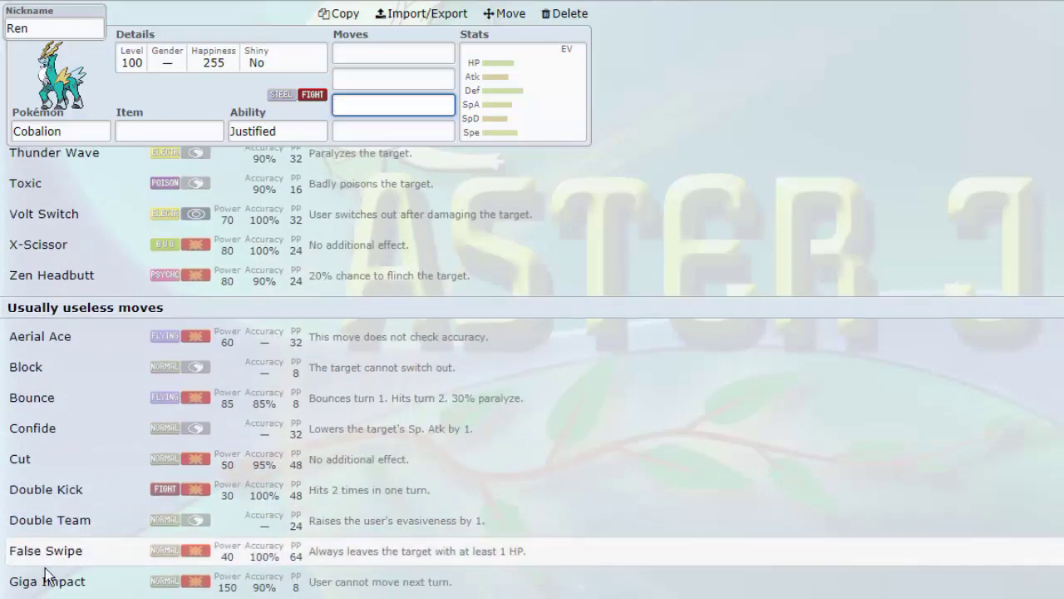
scroll(47, 579, down, 5)
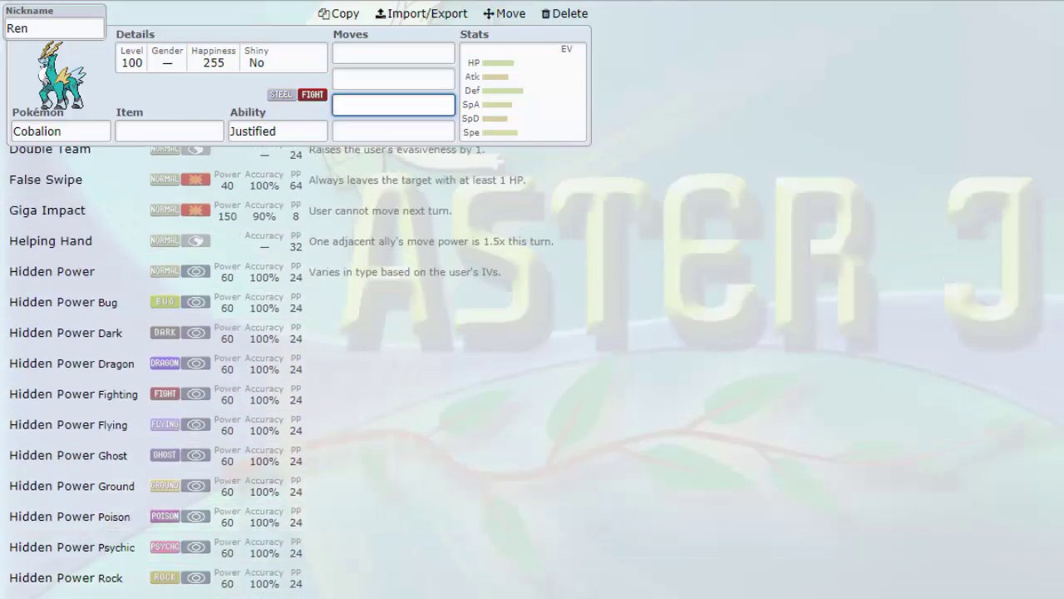
scroll(104, 394, down, 3)
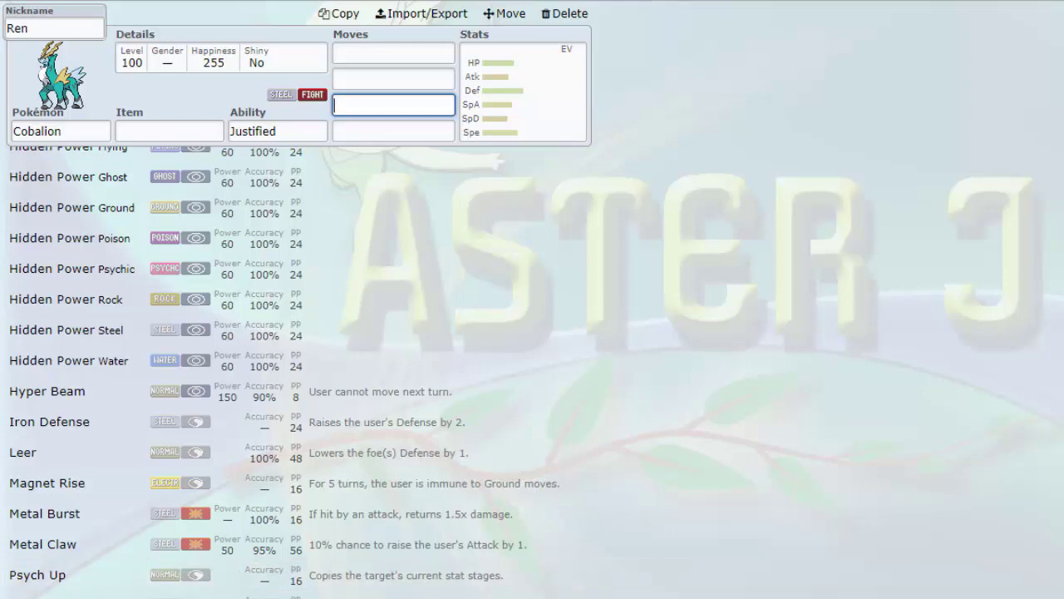
scroll(98, 345, down, 2)
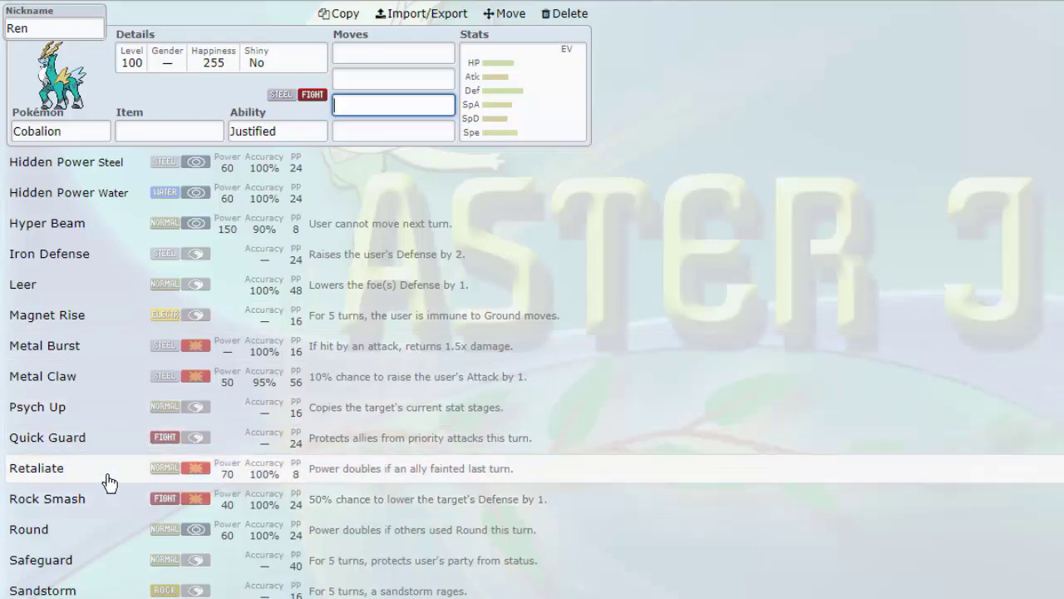
scroll(180, 541, up, 5)
scroll(180, 527, down, 5)
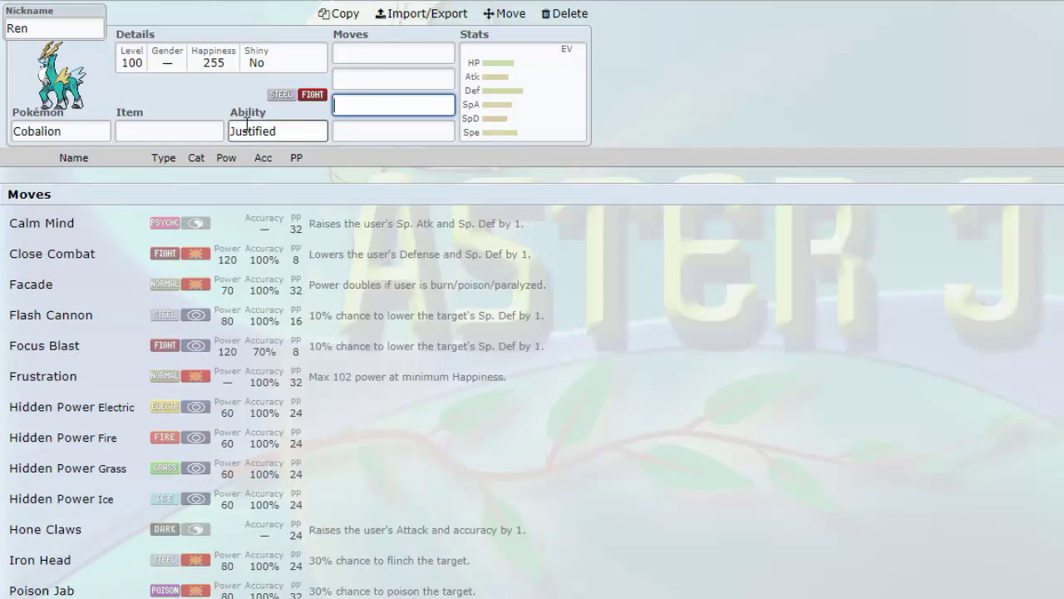
scroll(152, 380, down, 10)
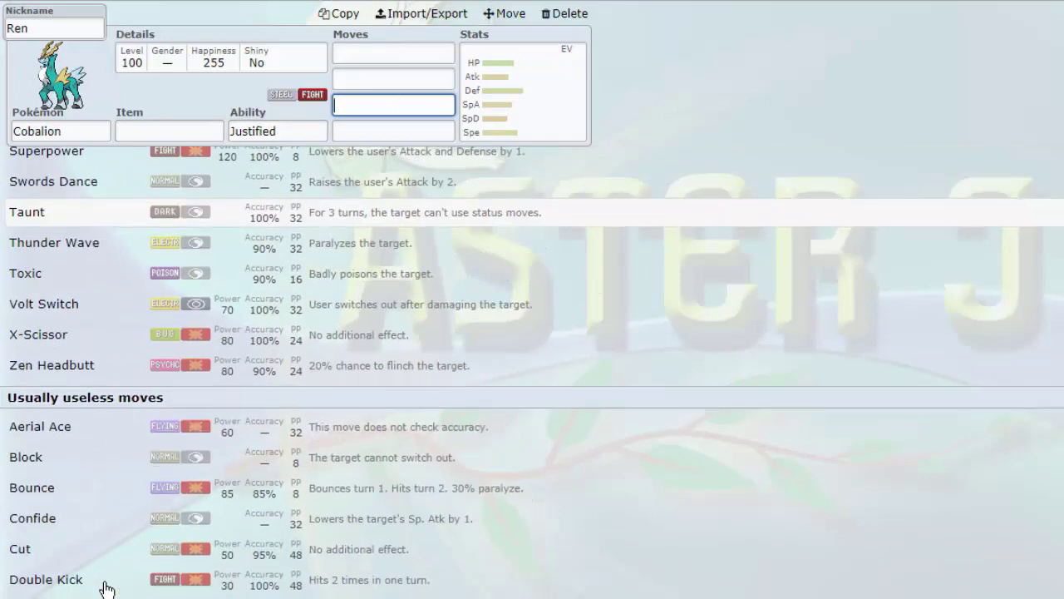
scroll(105, 582, down, 10)
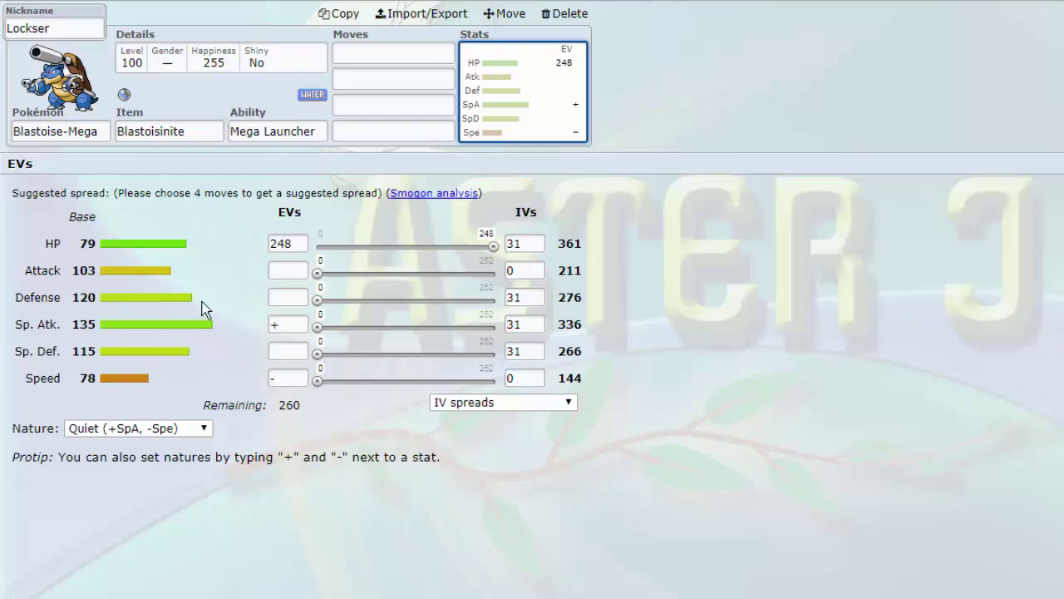
Search Mega Blastoise's moves for "dra" and clear the search.
click(374, 53)
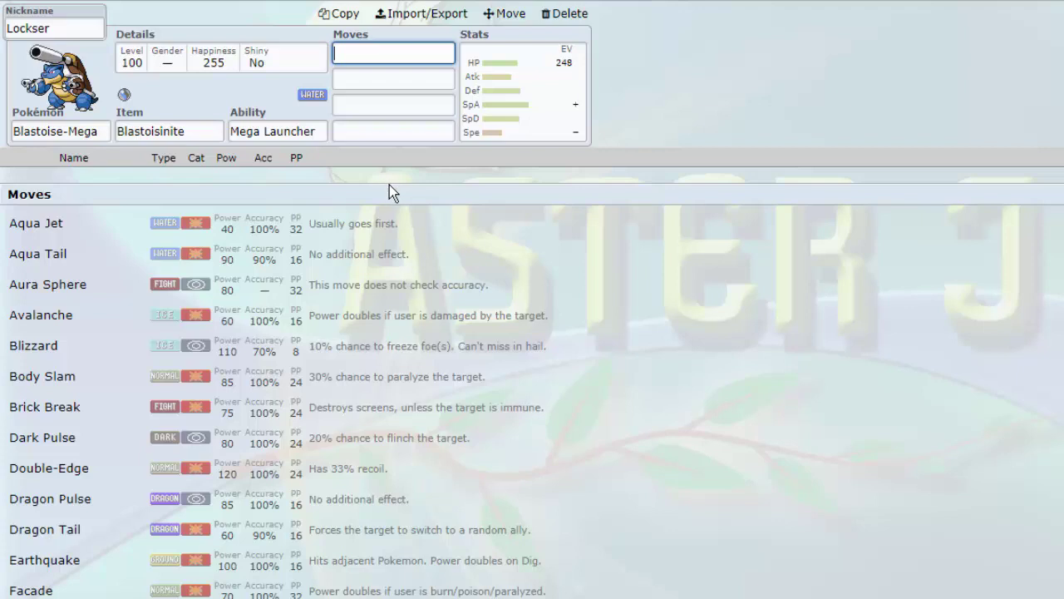
text(dra)
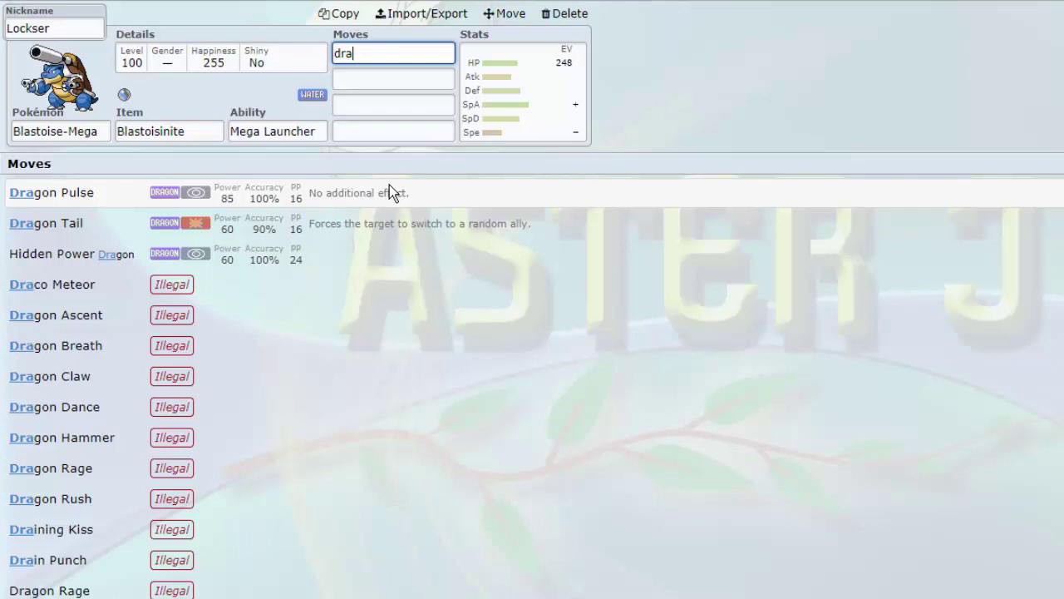
key(BackSpace)
key(BackSpace)
key(BackSpace)
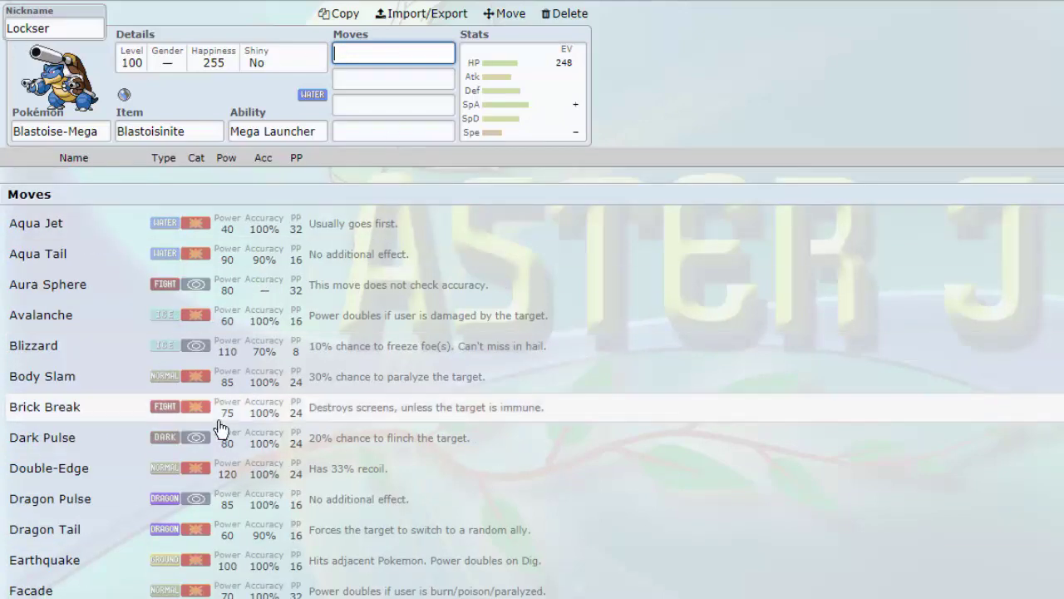
Browse the unfiltered list of moves available to Mega Blastoise.
scroll(214, 408, down, 2)
scroll(238, 447, up, 4)
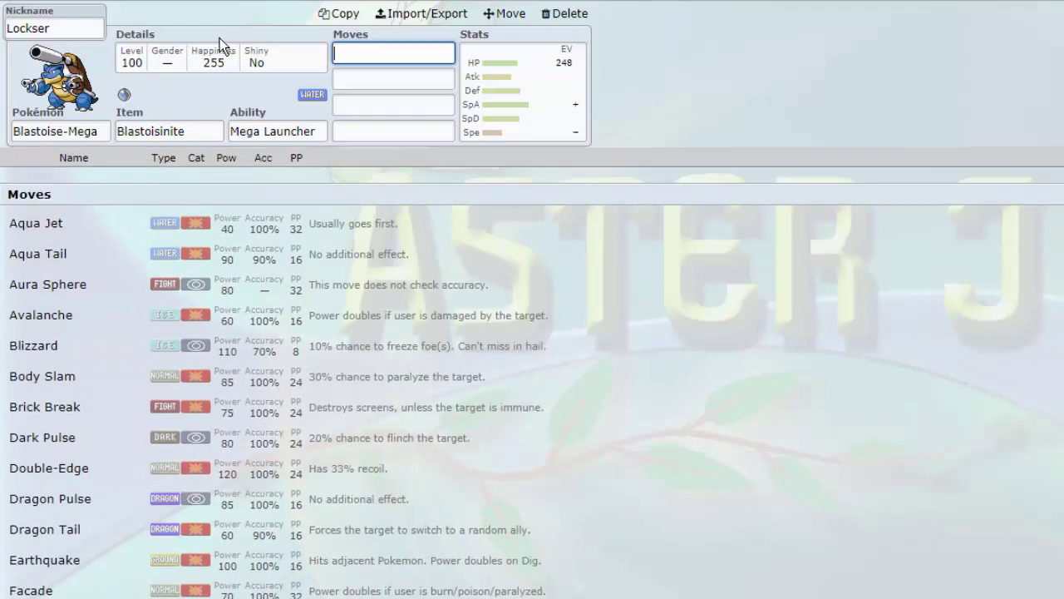
click(425, 3)
click(425, 3)
scroll(332, 316, down, 2)
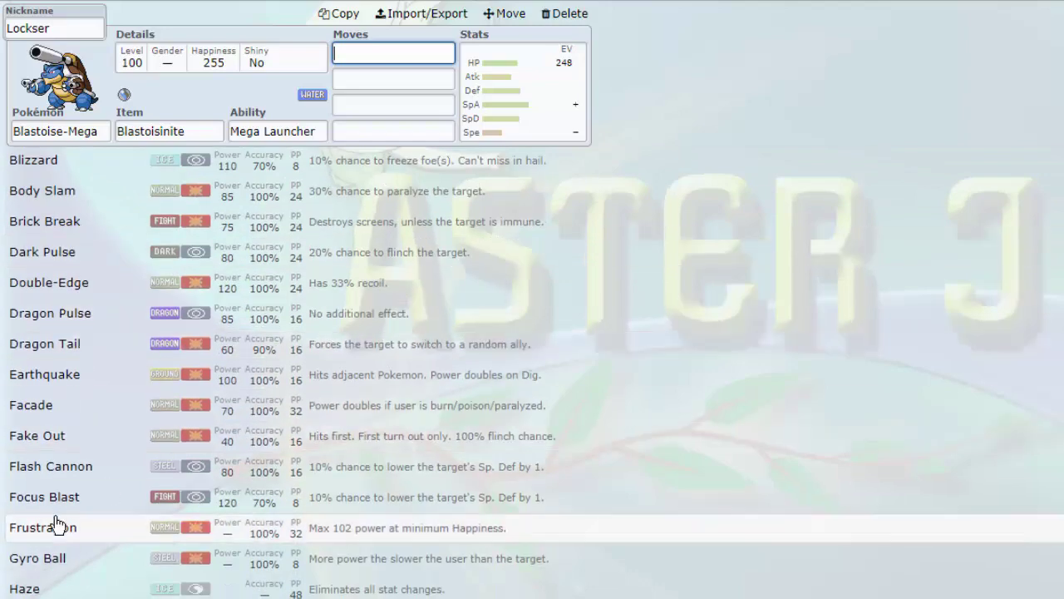
scroll(114, 541, down, 2)
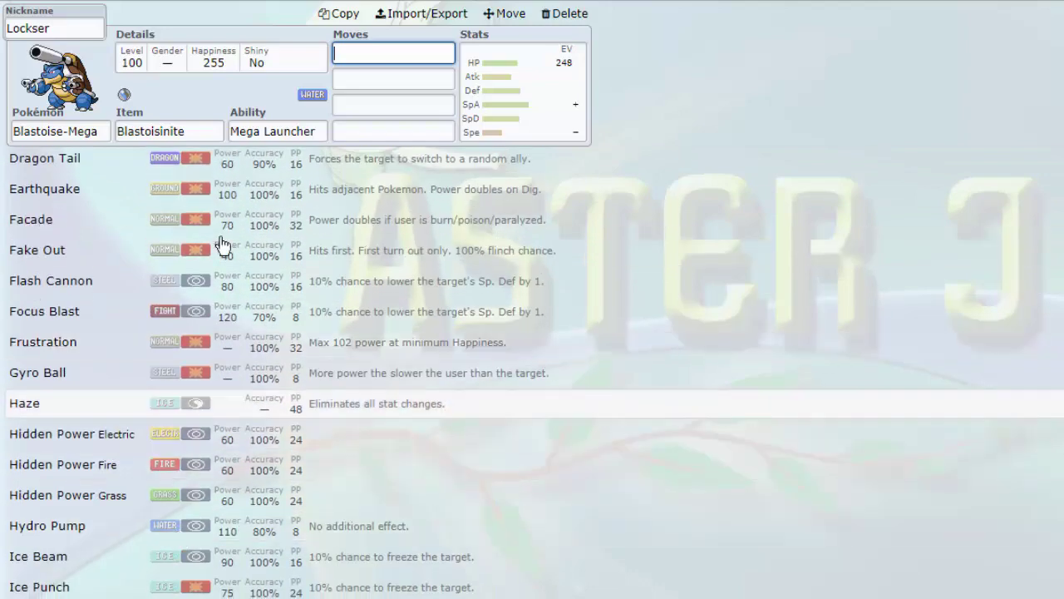
scroll(187, 183, up, 4)
Filter Mega Blastoise's moves to the Special category and review the filtered list.
click(193, 160)
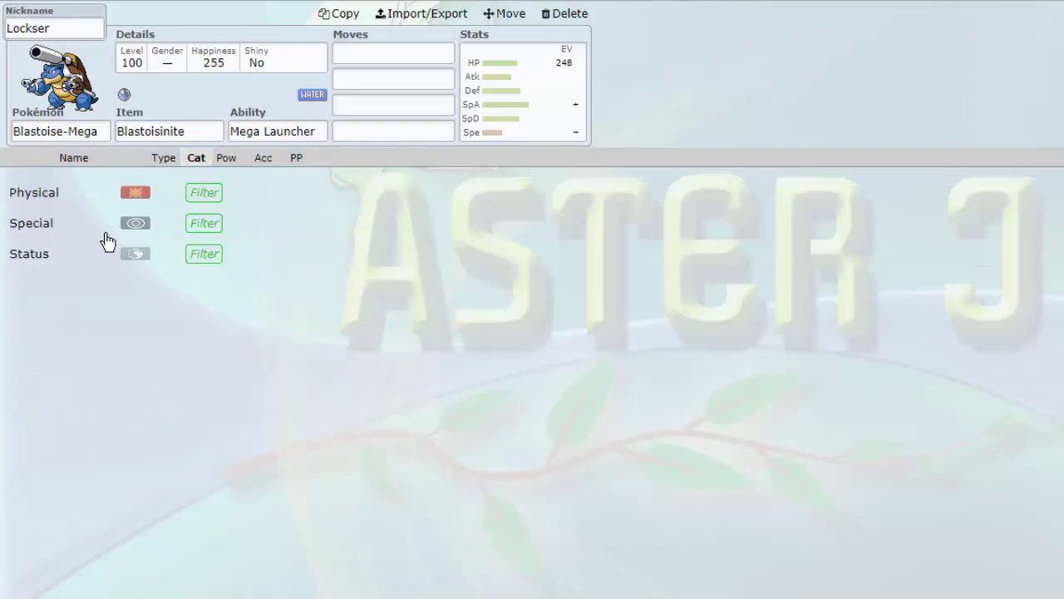
click(102, 224)
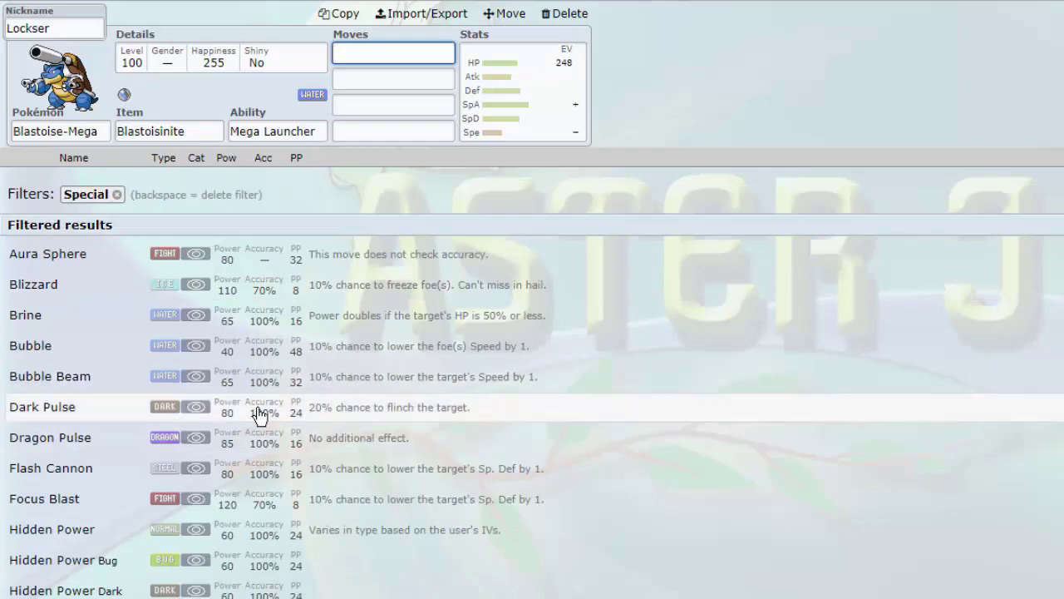
scroll(258, 433, down, 4)
scroll(260, 449, up, 3)
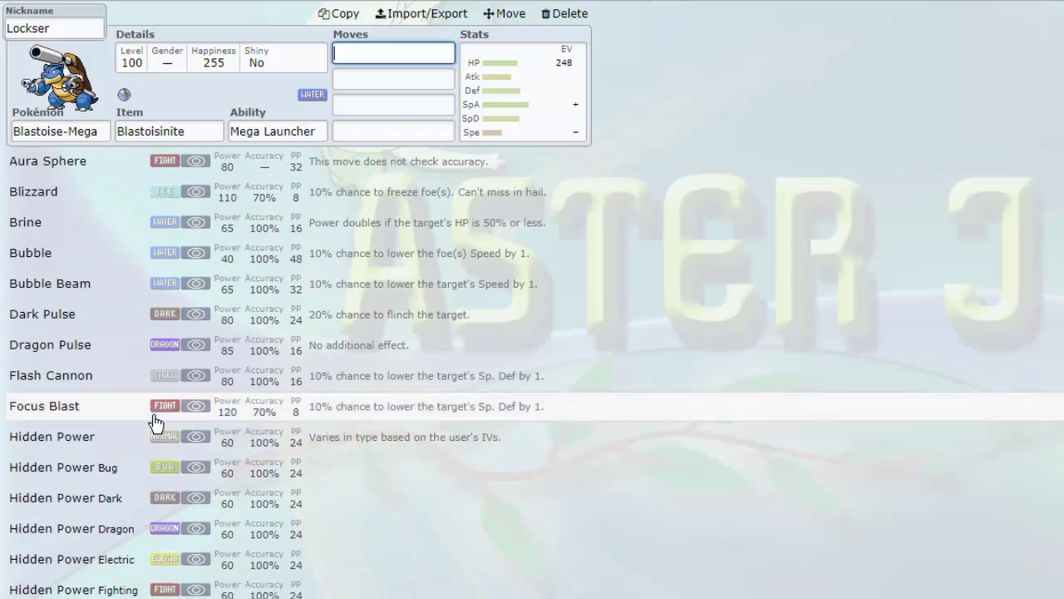
scroll(97, 305, up, 1)
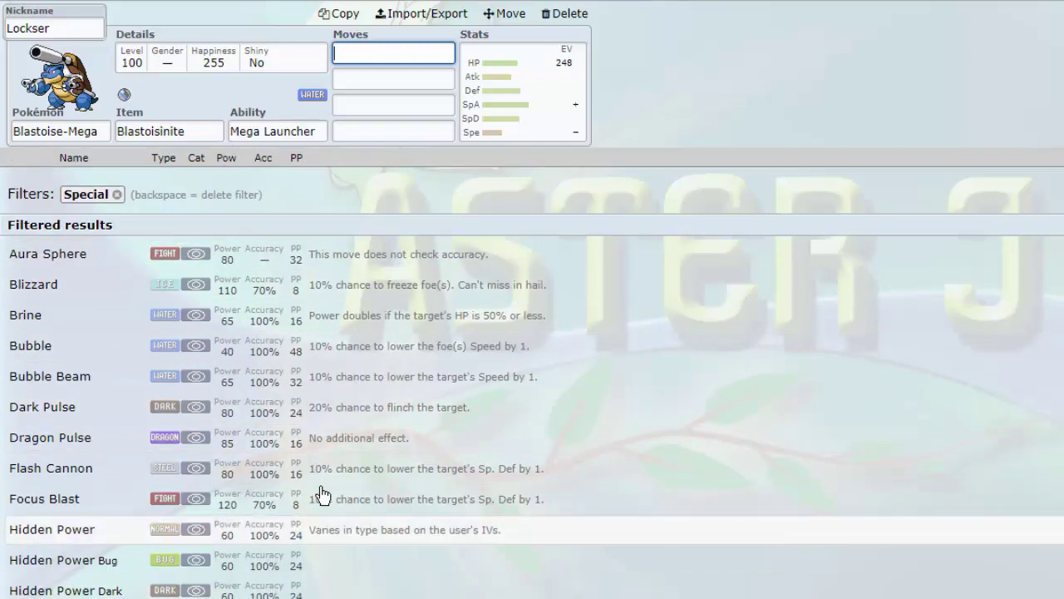
scroll(315, 449, down, 5)
scroll(308, 478, down, 6)
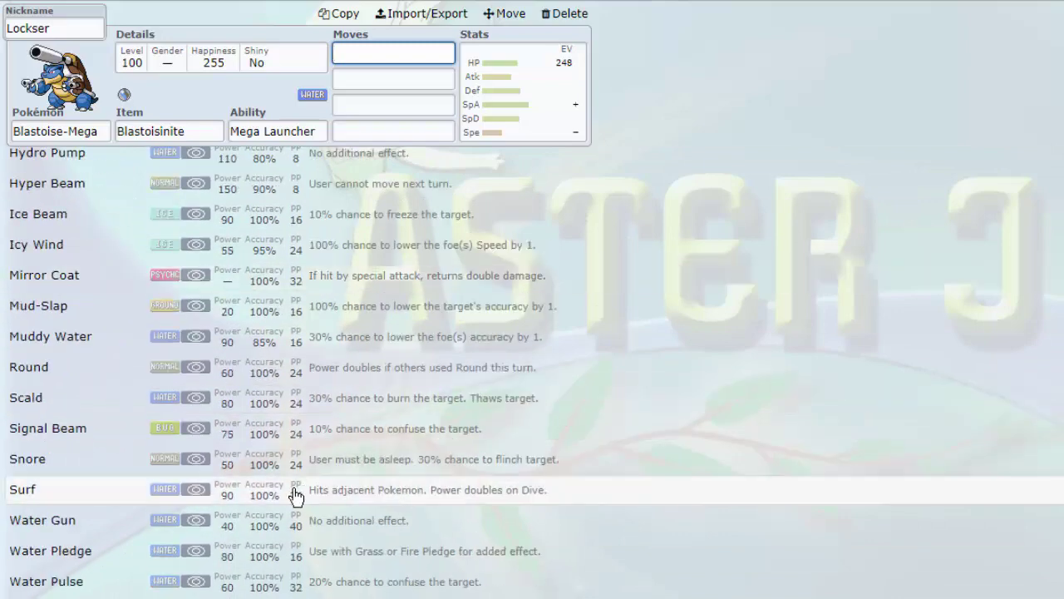
scroll(291, 499, down, 1)
scroll(283, 511, up, 2)
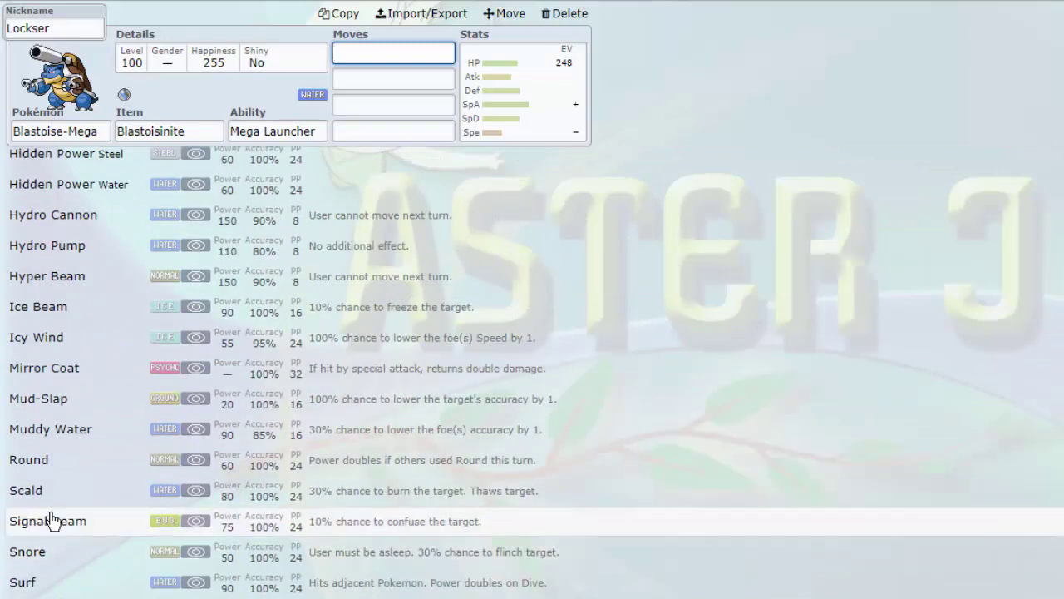
scroll(90, 471, up, 10)
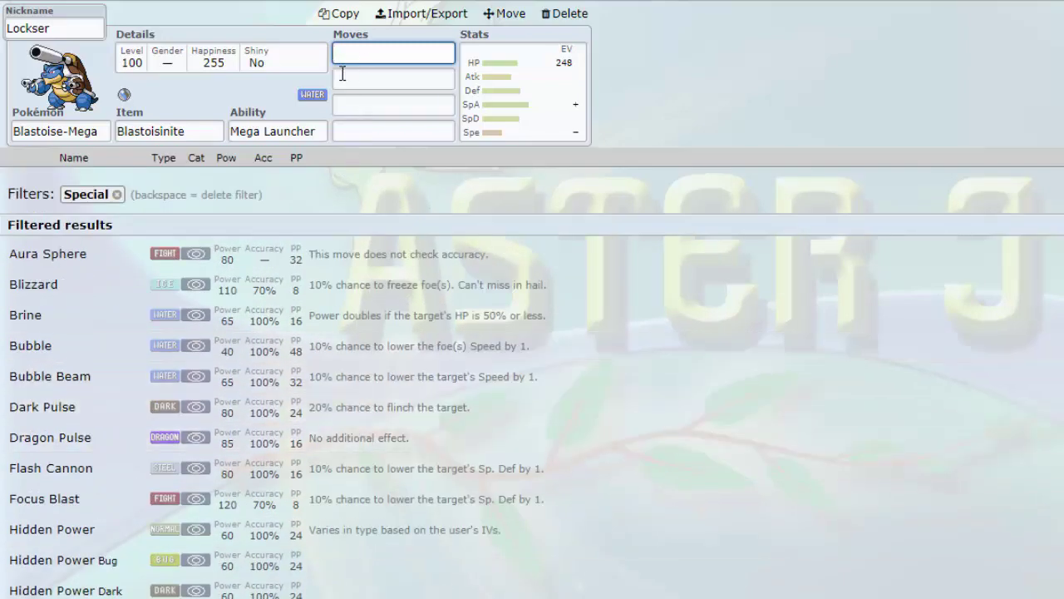
click(357, 1)
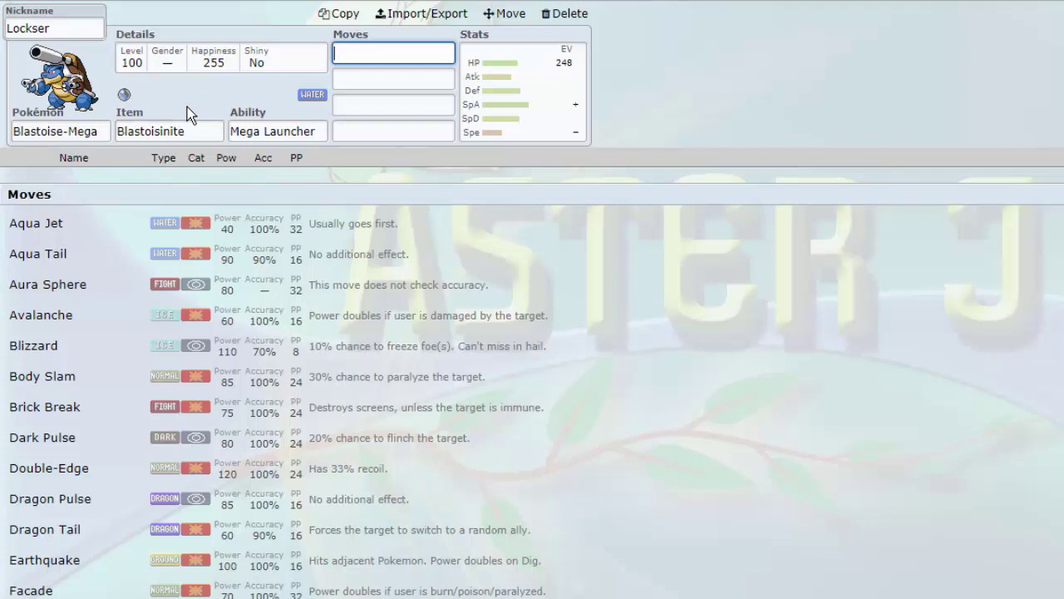
Go to the team's Cresselia and look through its item options and available moves.
click(151, 4)
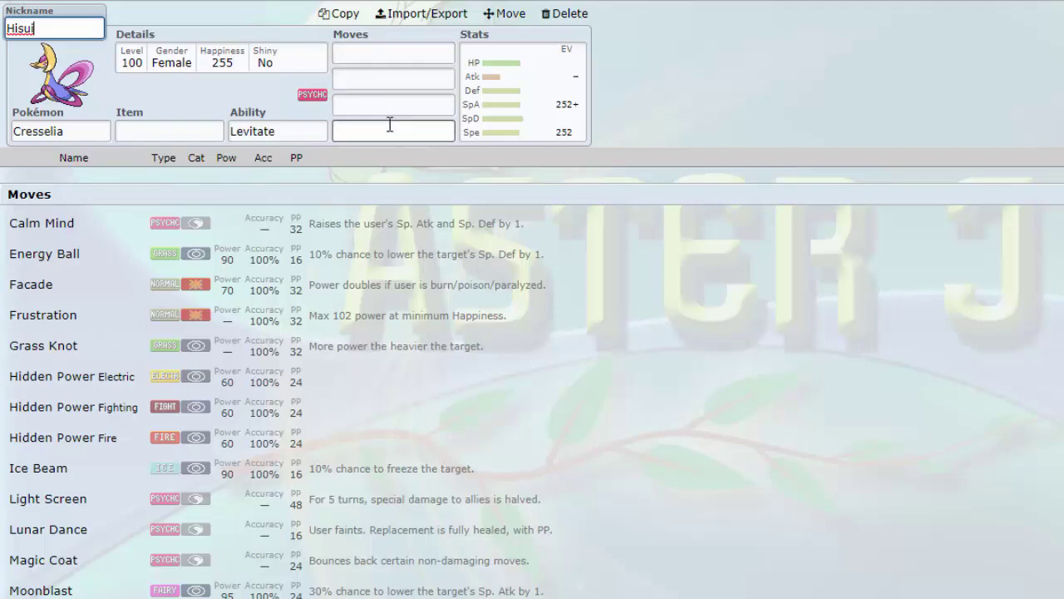
click(172, 134)
click(398, 61)
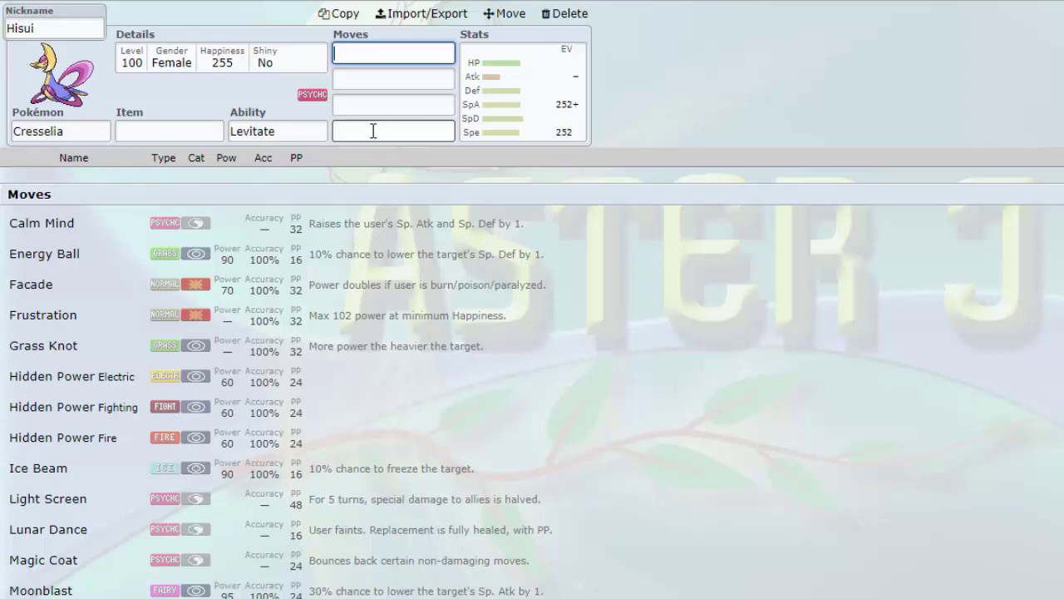
click(188, 135)
click(365, 78)
scroll(255, 280, down, 6)
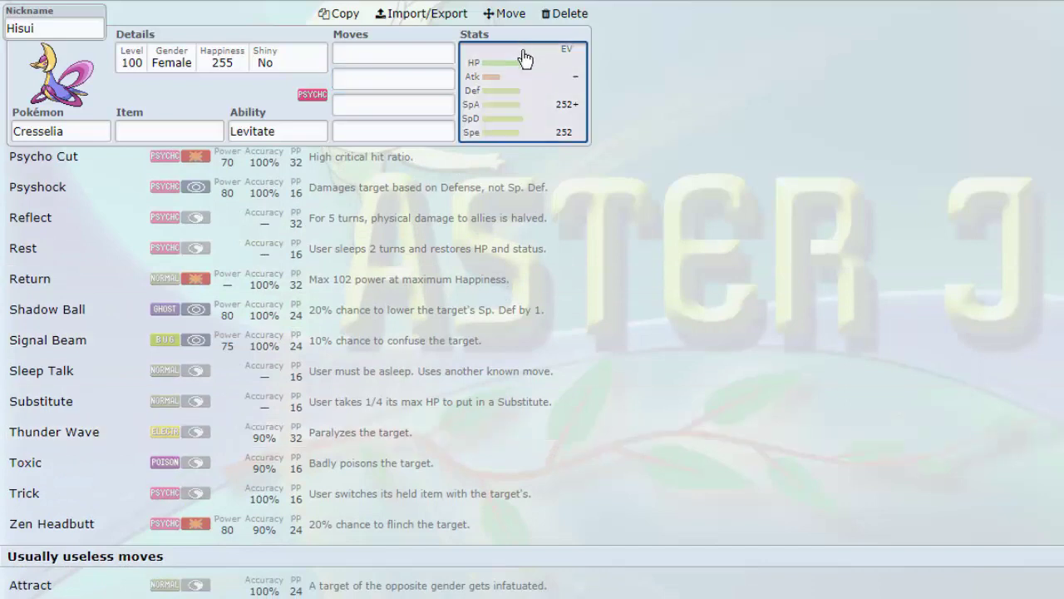
key(Tab)
key(Tab)
key(Tab)
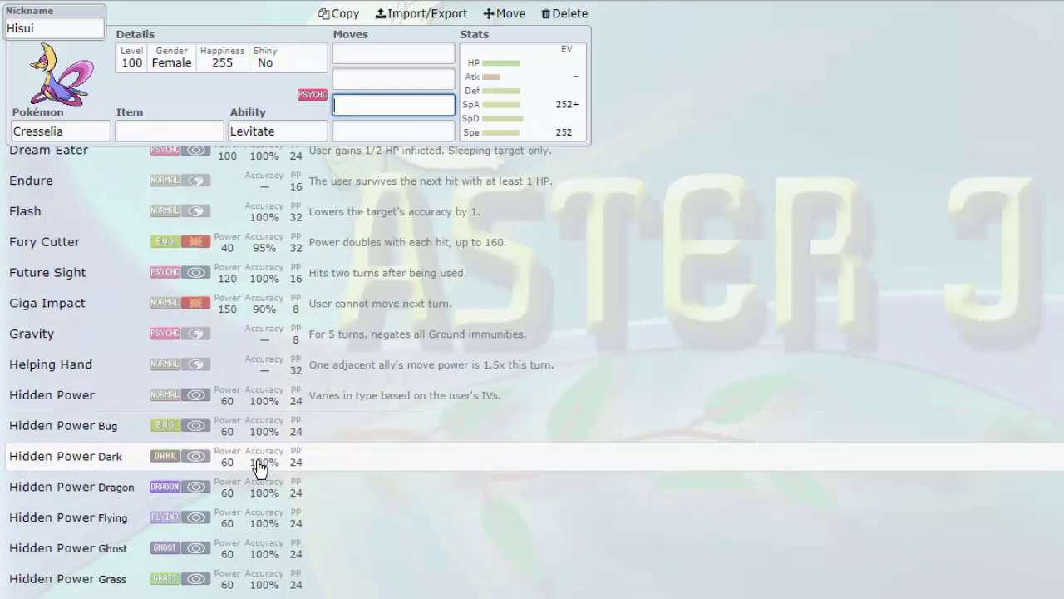
Check the team's Tapu Bulu and return to Cresselia to review its move list again.
click(340, 3)
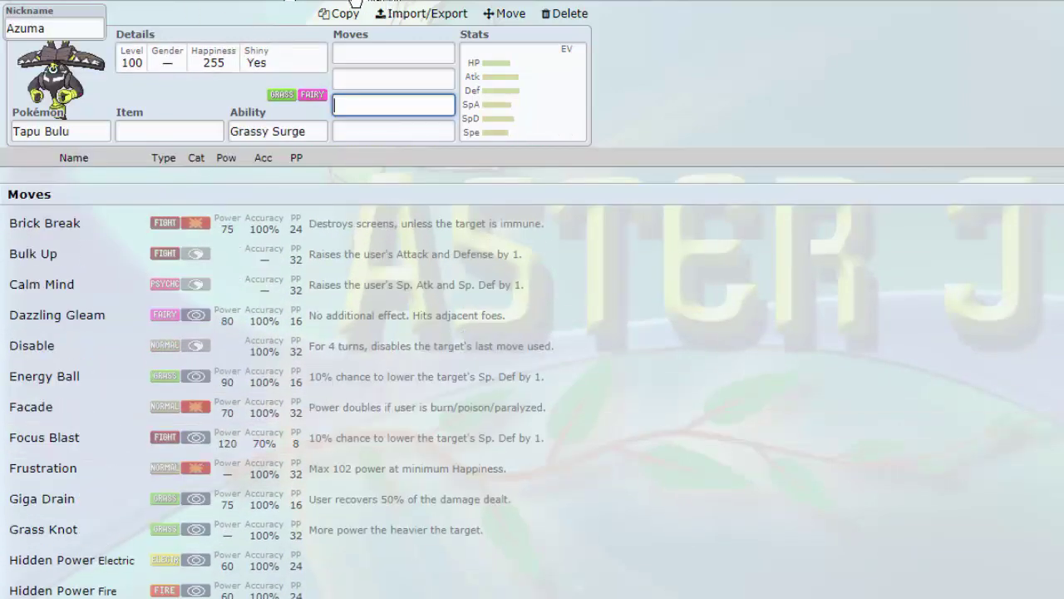
click(326, 2)
click(474, 4)
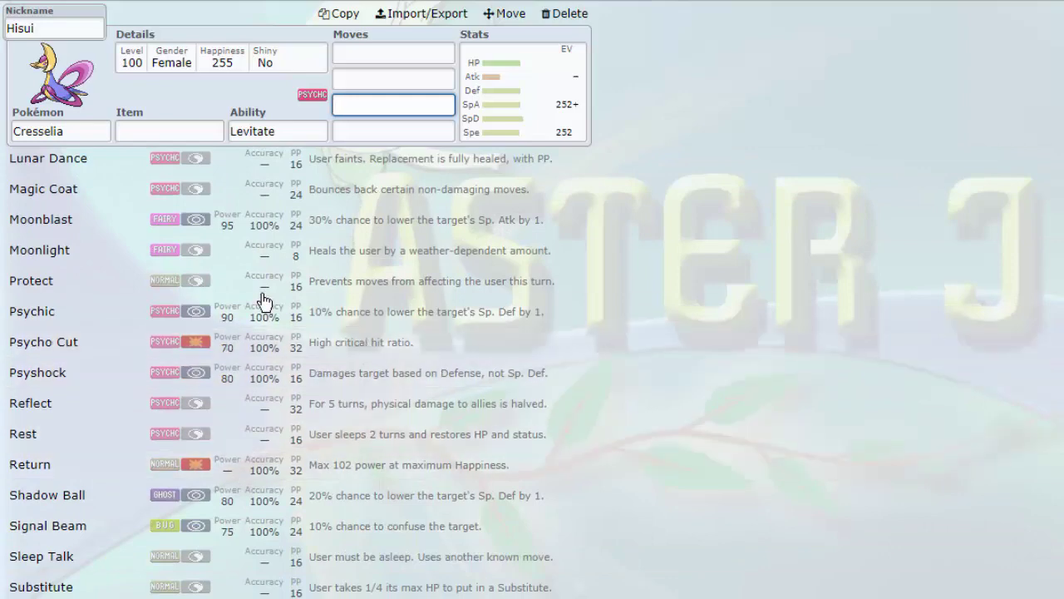
scroll(264, 306, down, 2)
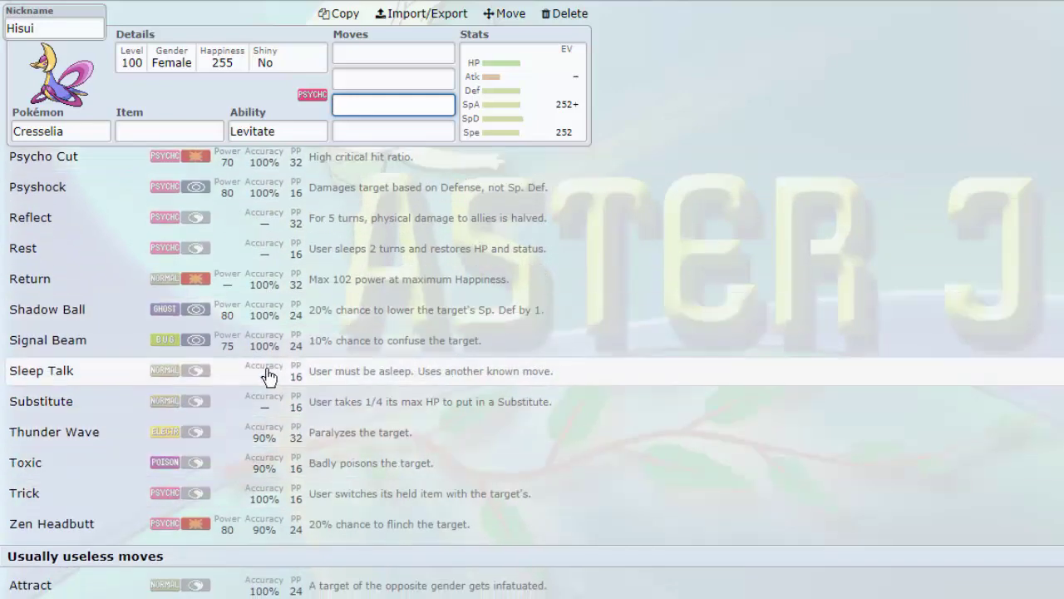
scroll(268, 377, up, 4)
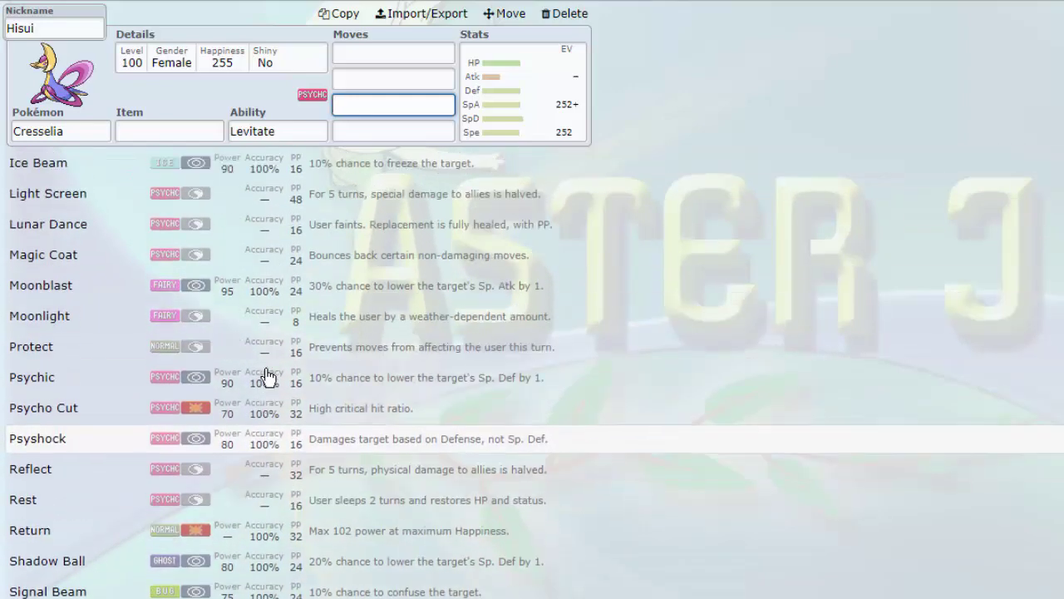
Browse Cresselia's list of available moves and look over its item, move slots and EV spread.
scroll(264, 377, up, 3)
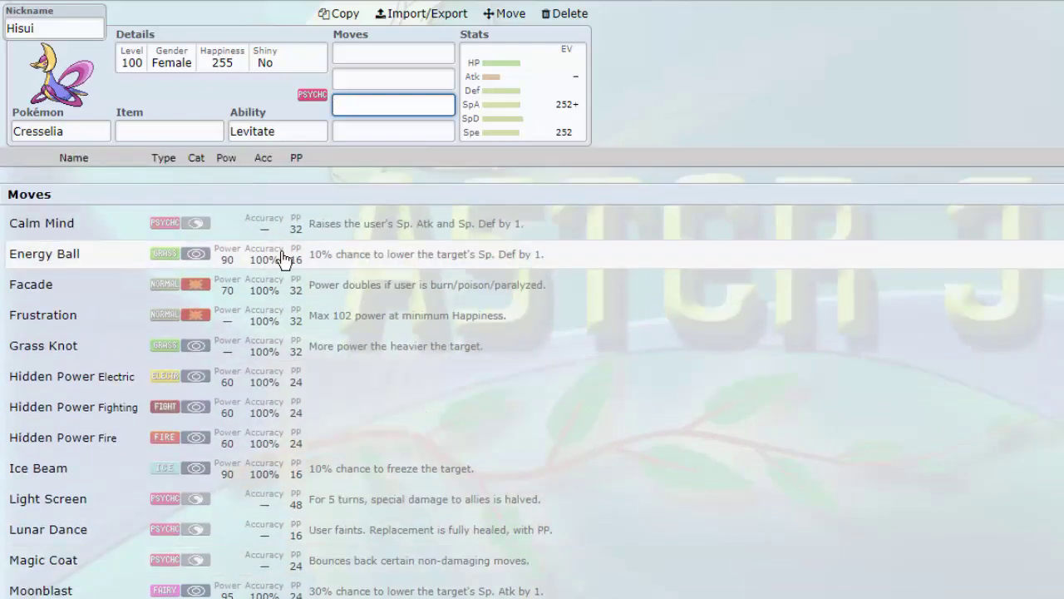
scroll(230, 418, down, 12)
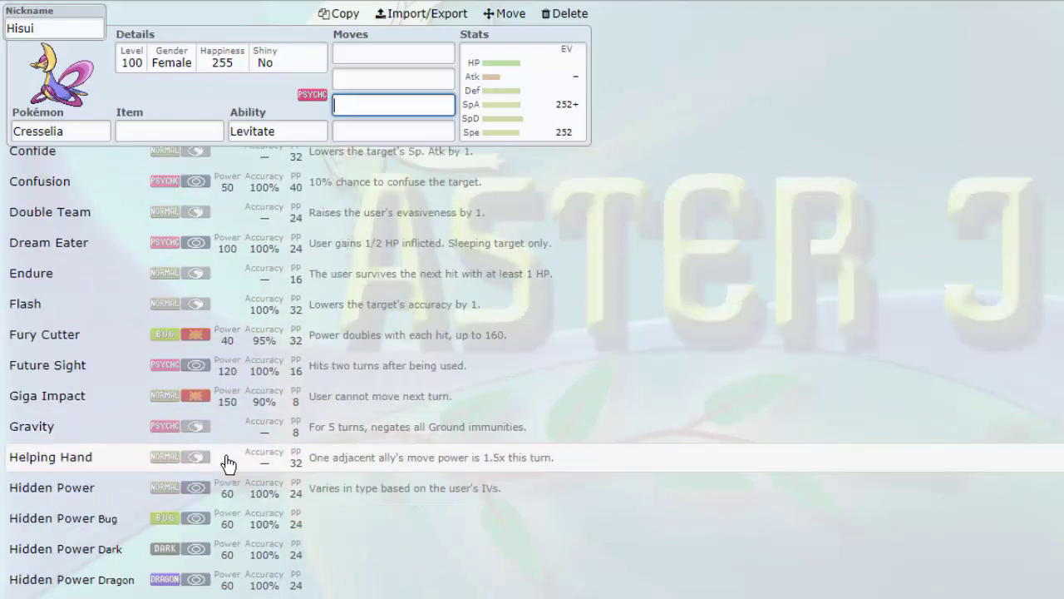
scroll(236, 447, down, 6)
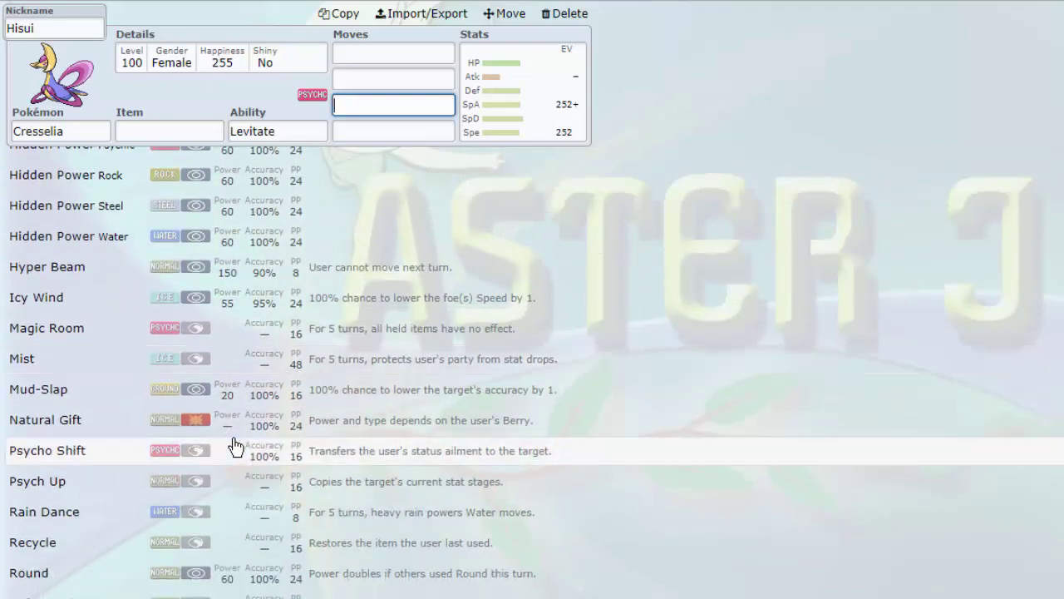
scroll(236, 447, down, 2)
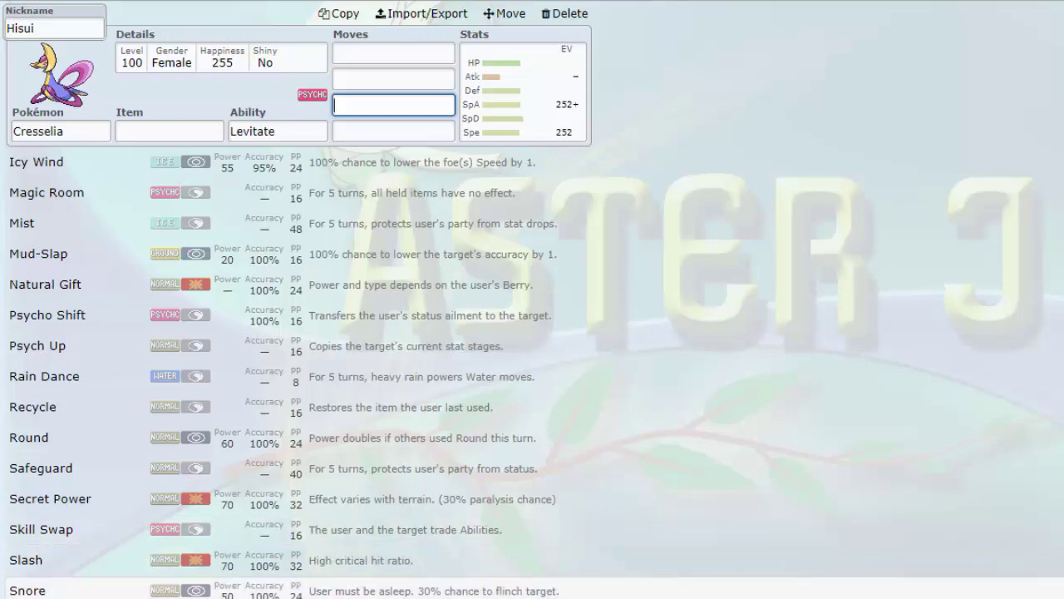
click(170, 130)
click(372, 47)
click(365, 78)
click(380, 103)
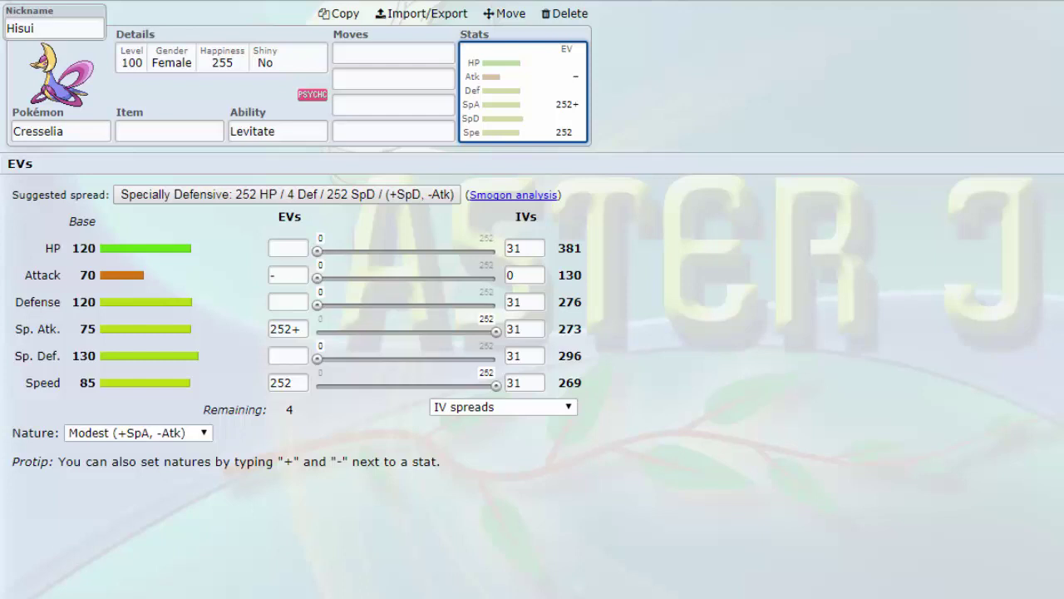
scroll(296, 74, down, 3)
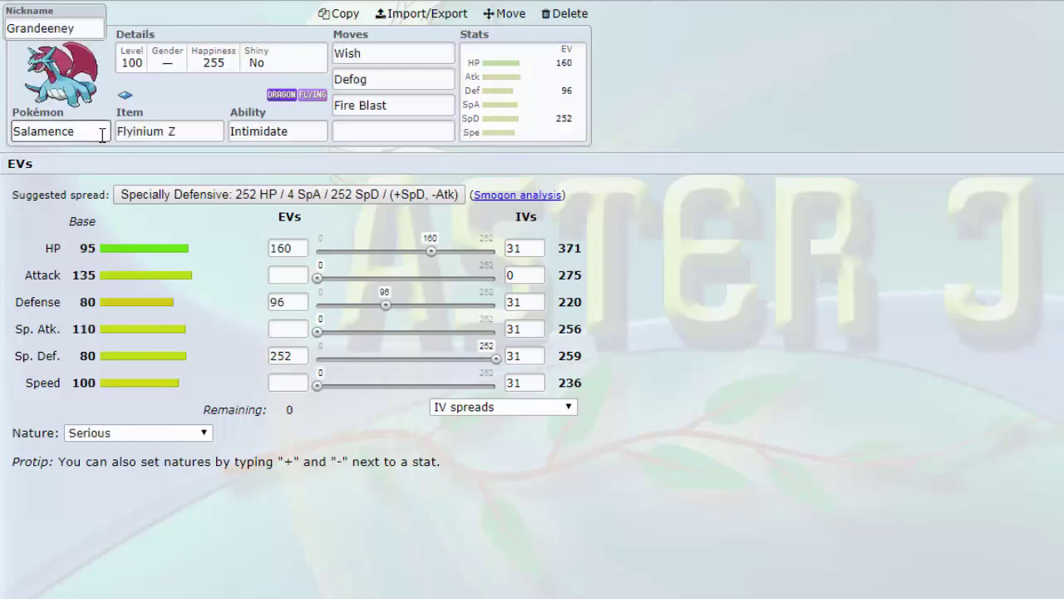
Go to the team's Salamence and review its nickname, moves, item and ability options.
click(97, 32)
drag(88, 26, 2, 41)
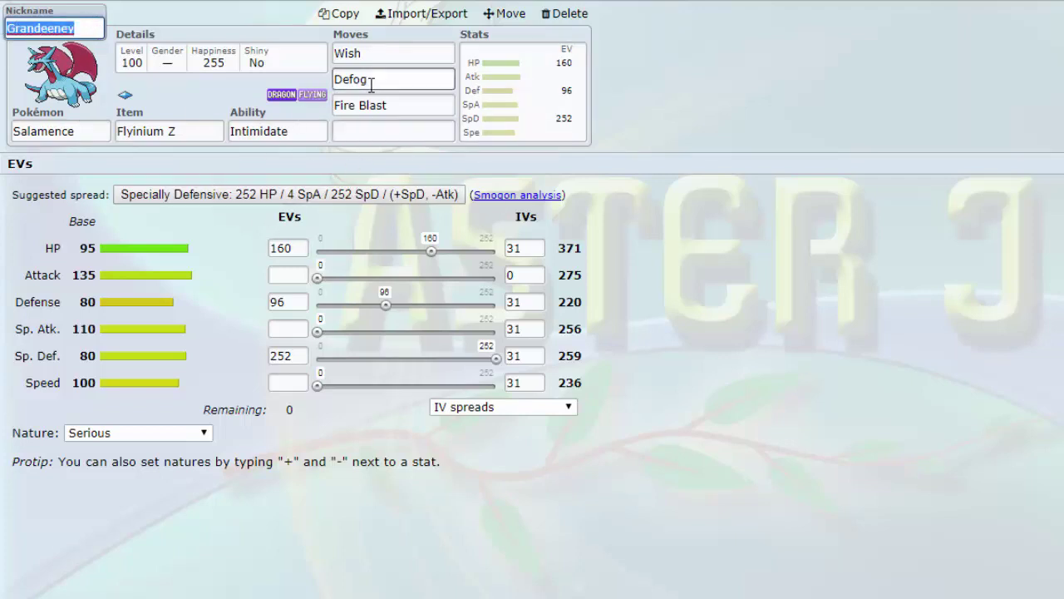
click(424, 84)
click(468, 102)
click(121, 133)
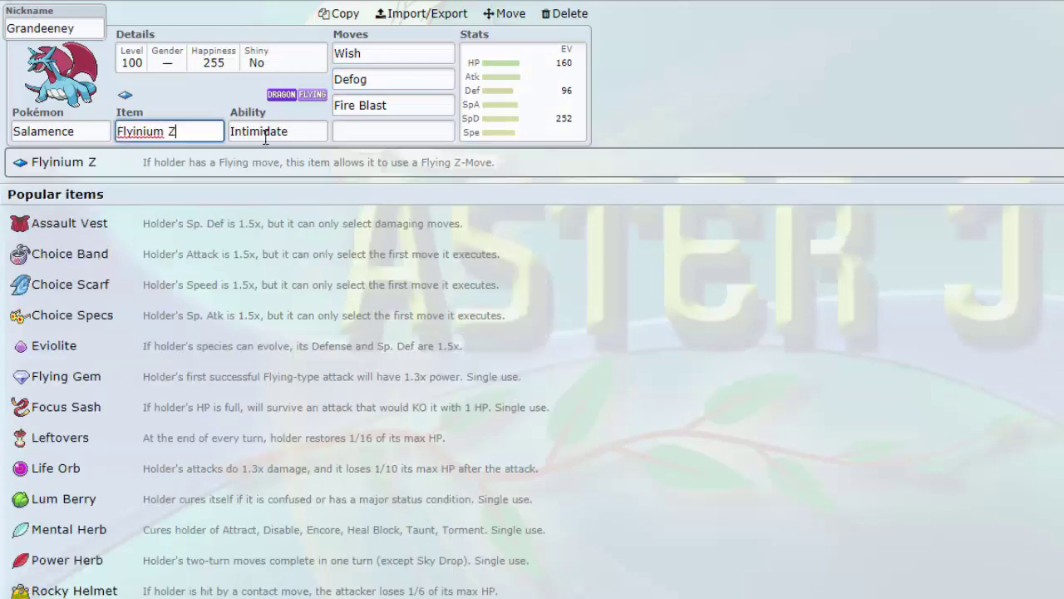
click(295, 131)
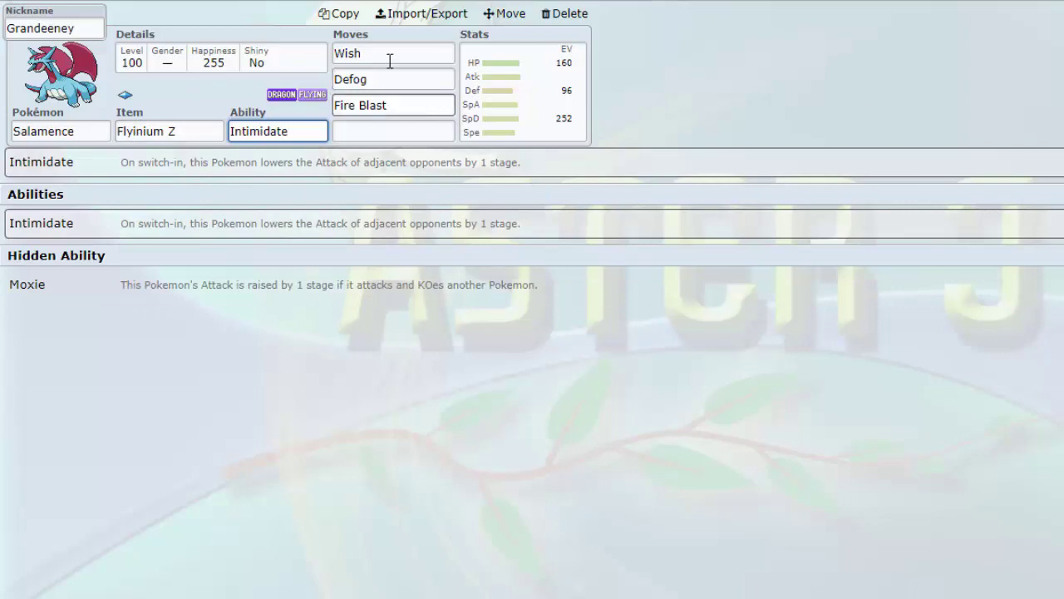
Look through Salamence's Defog and empty fourth move slots and recheck its item options.
click(407, 133)
click(408, 77)
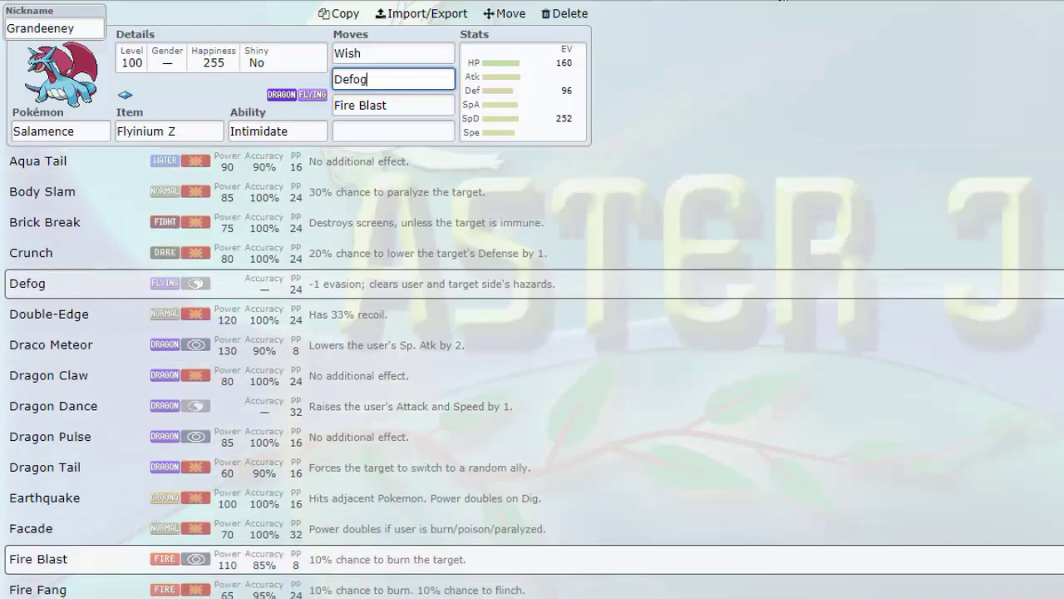
scroll(78, 472, up, 2)
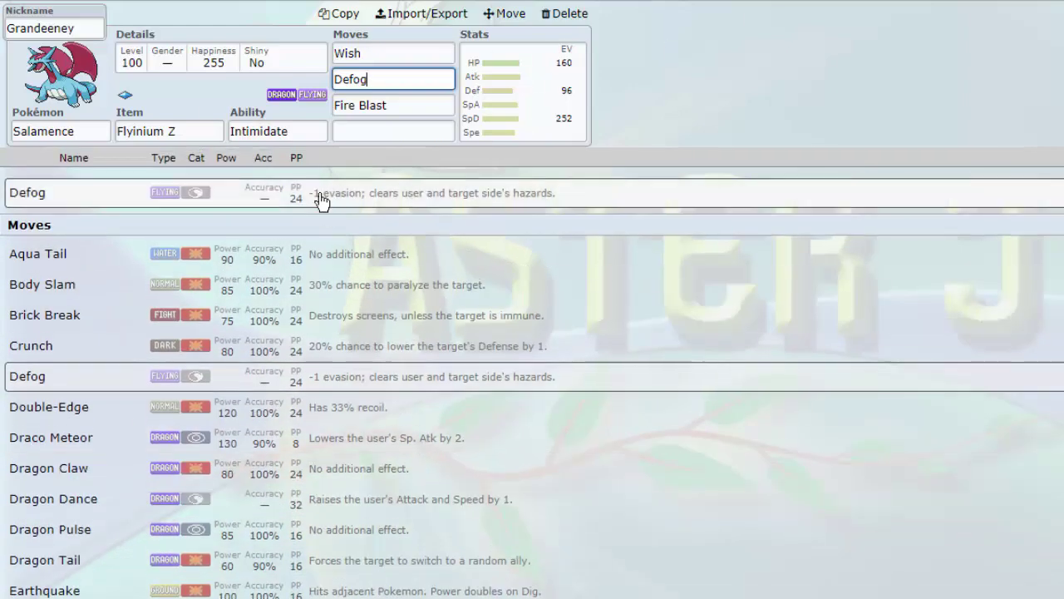
click(203, 133)
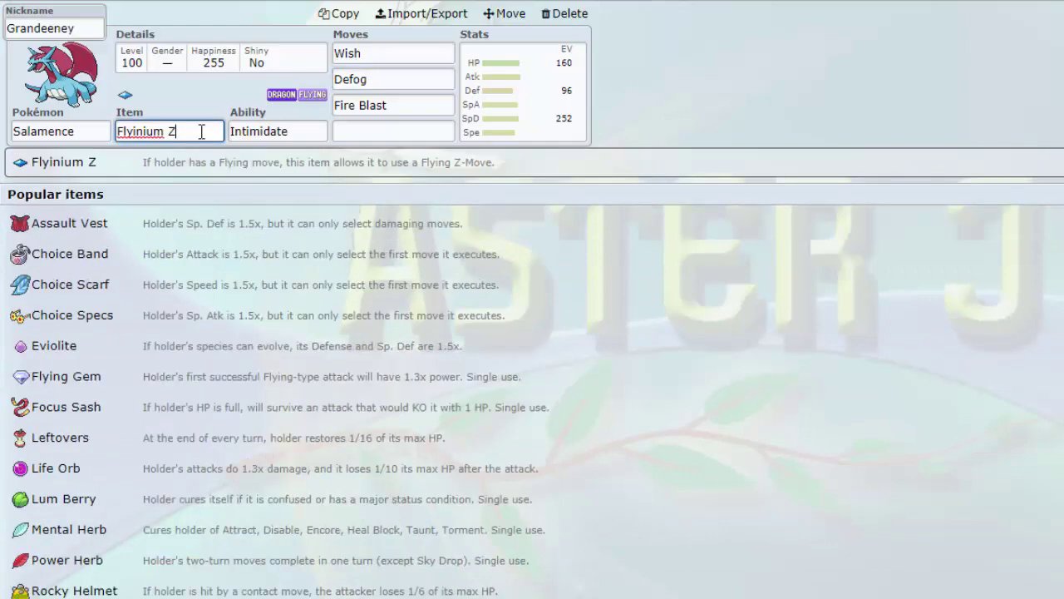
right_click(391, 131)
click(386, 123)
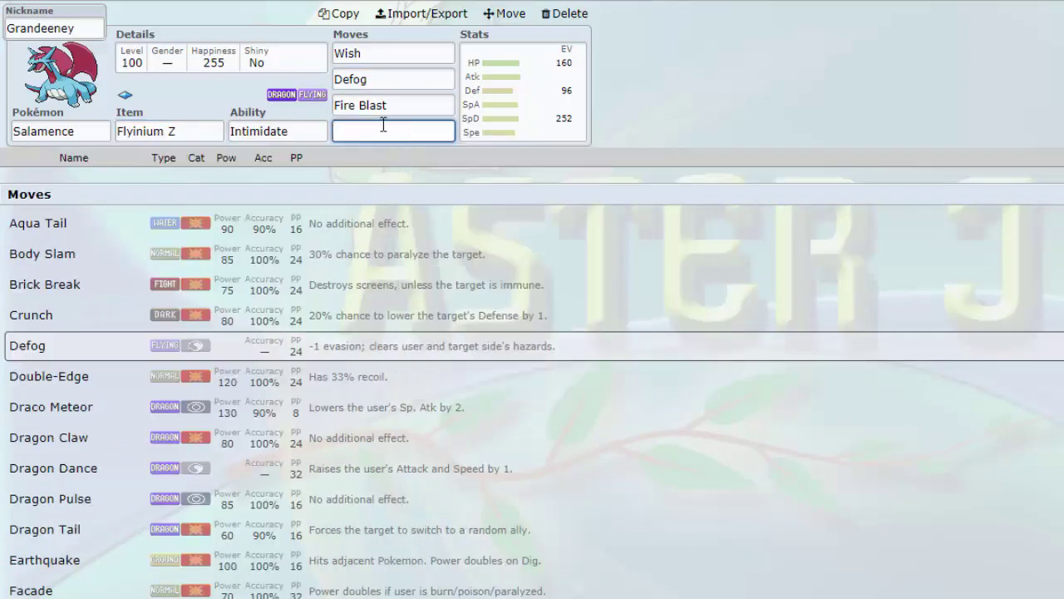
Reallocate Salamence's EVs by setting Sp. Def. to 0 and Speed to 252.
click(488, 107)
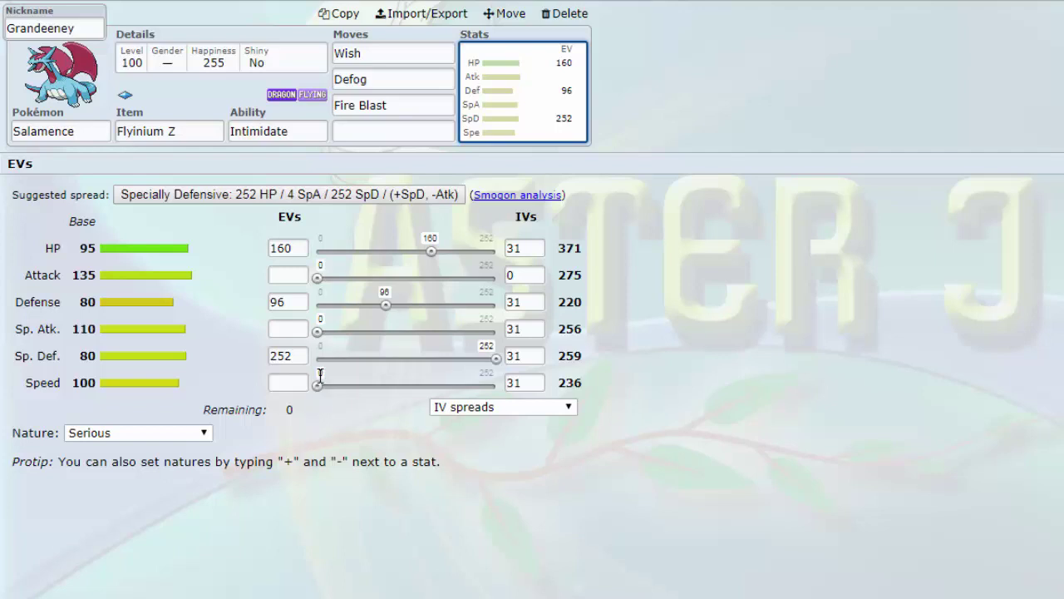
drag(492, 360, 259, 368)
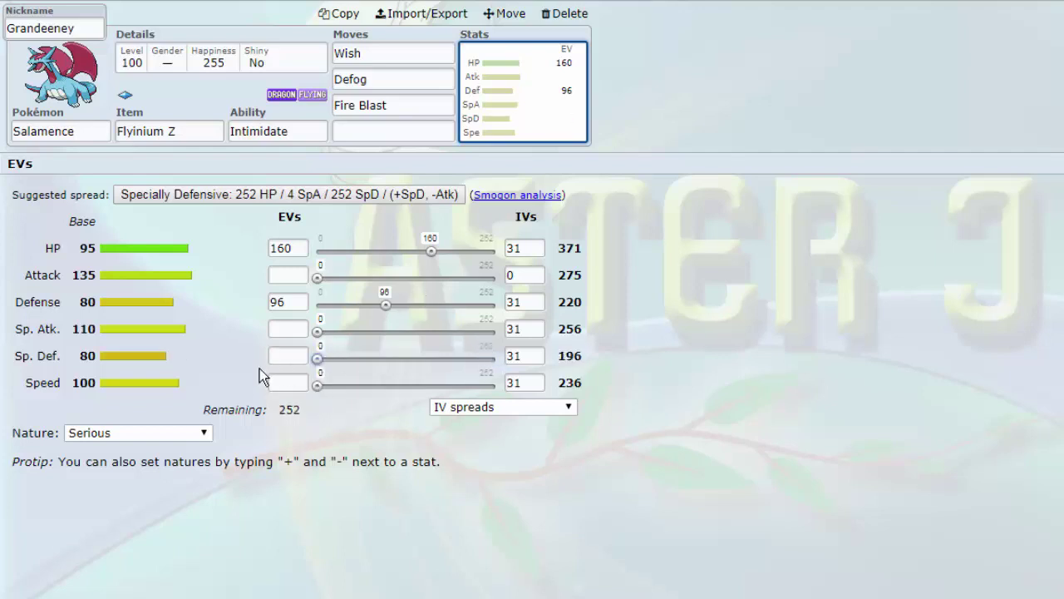
drag(317, 385, 851, 396)
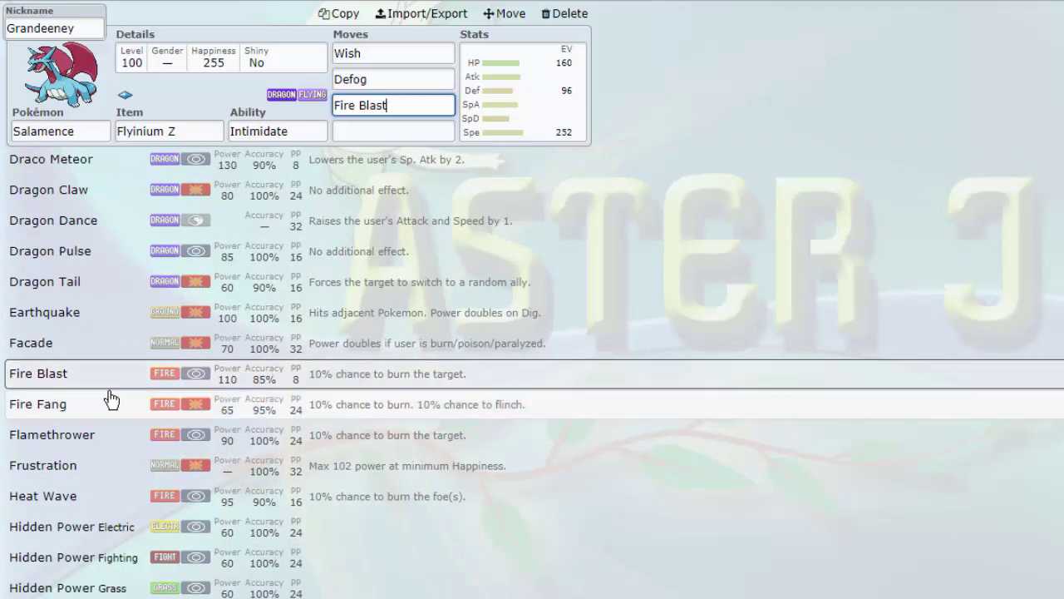
Browse the moves available to Salamence and check its Flyinium Z item and Wish slot.
scroll(139, 390, down, 1)
scroll(139, 390, up, 1)
scroll(138, 390, up, 3)
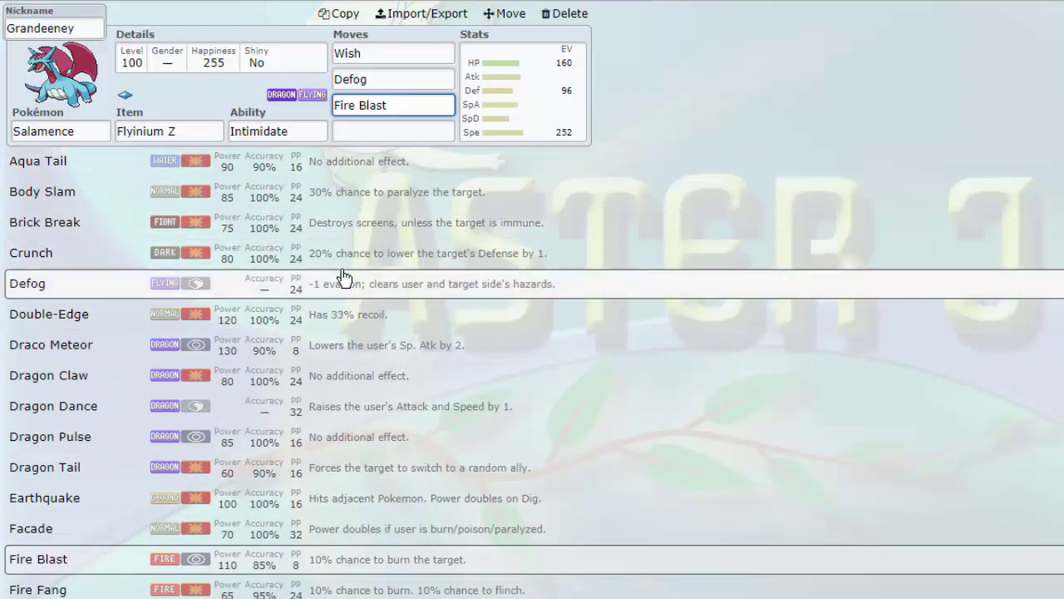
click(195, 130)
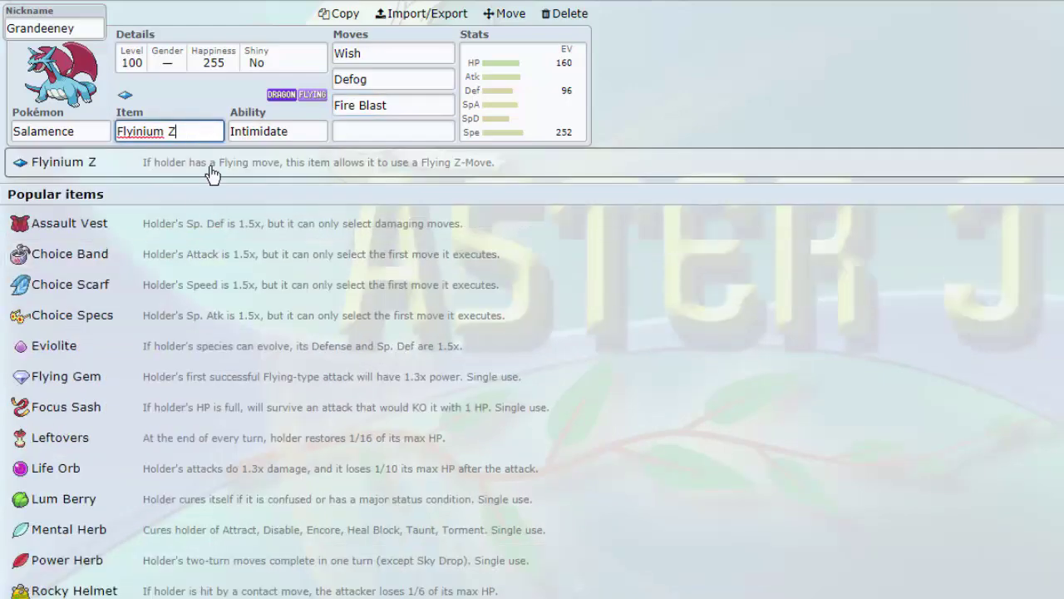
click(386, 60)
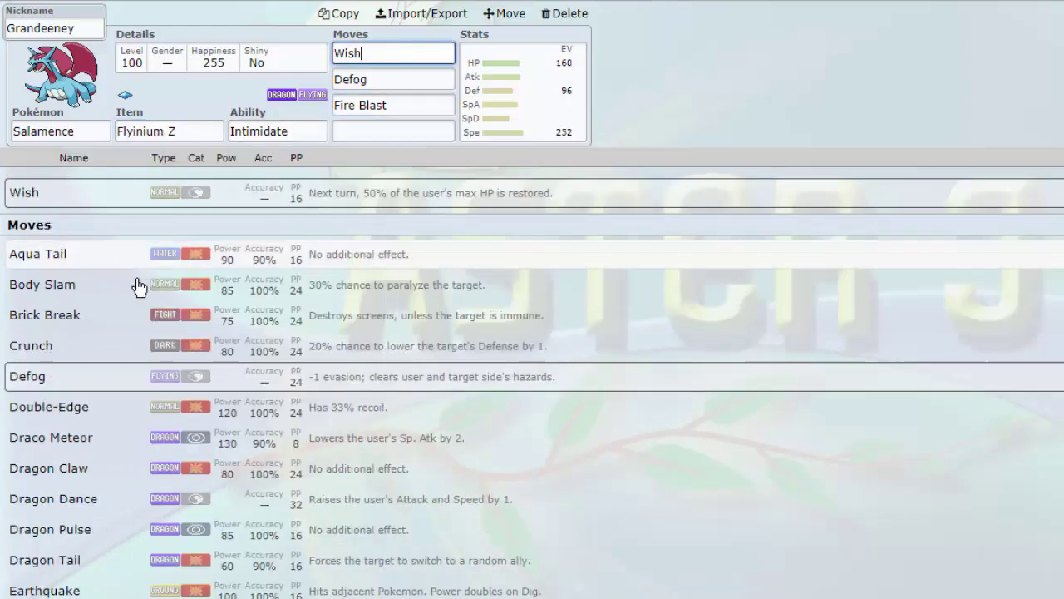
scroll(178, 499, down, 9)
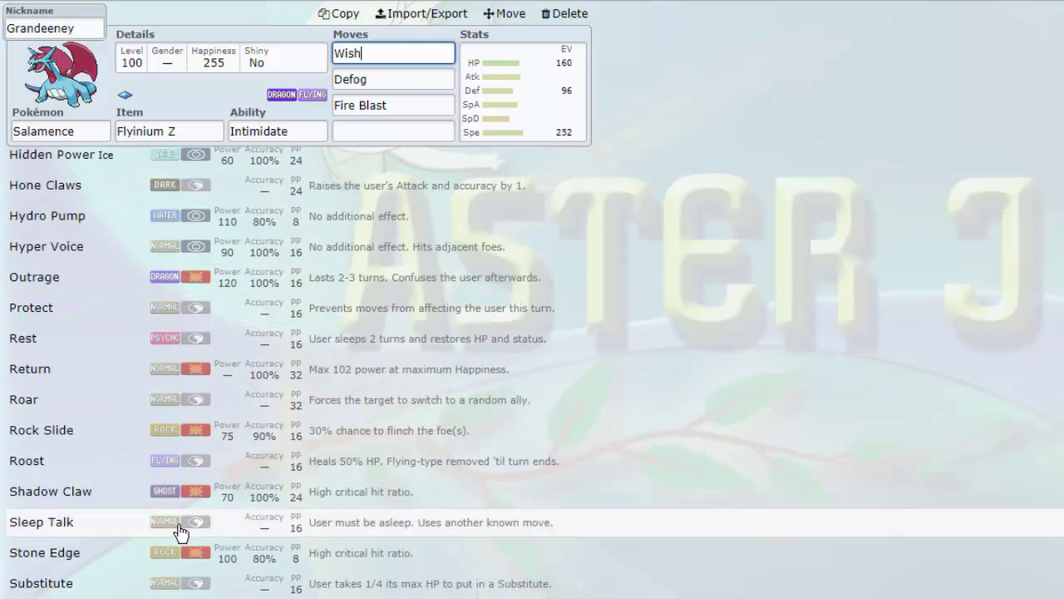
scroll(178, 532, down, 2)
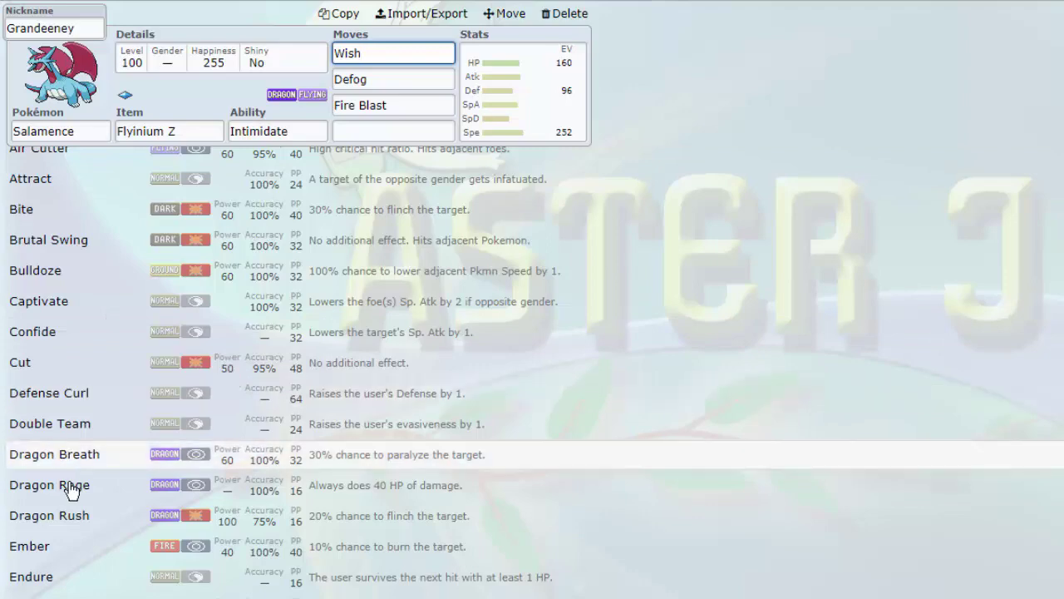
scroll(70, 489, down, 10)
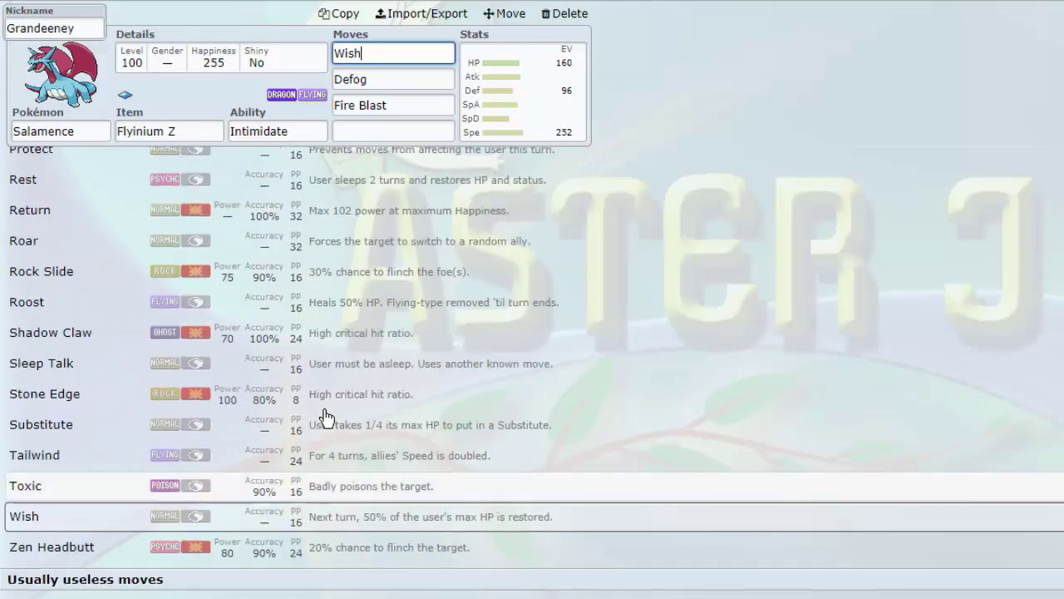
scroll(325, 413, up, 15)
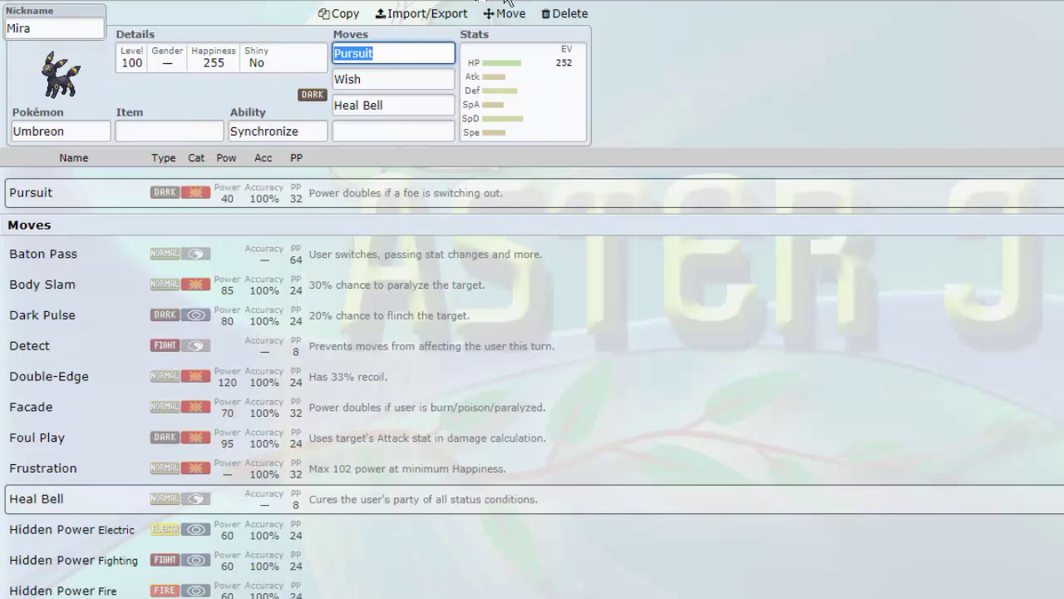
Check Umbreon's stats and ability options, and return to Salamence to view its EV spread.
click(551, 65)
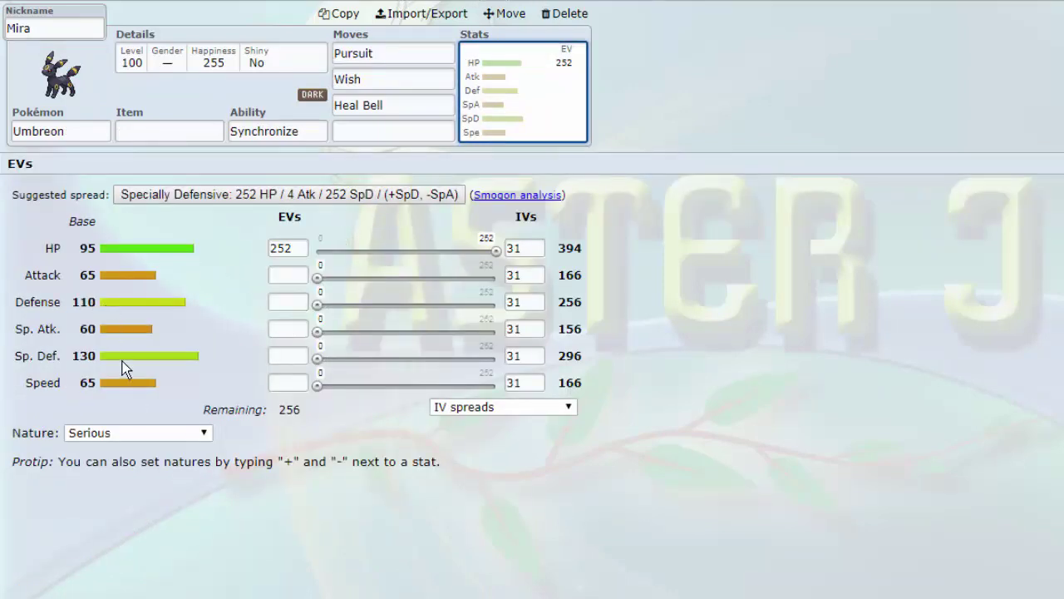
click(306, 131)
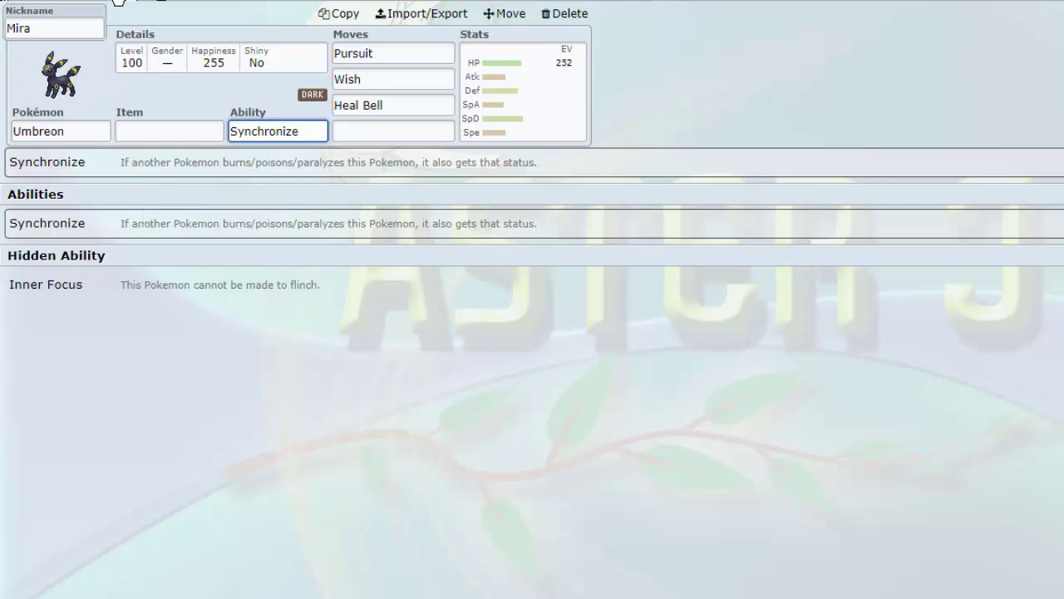
click(114, 4)
key(Tab)
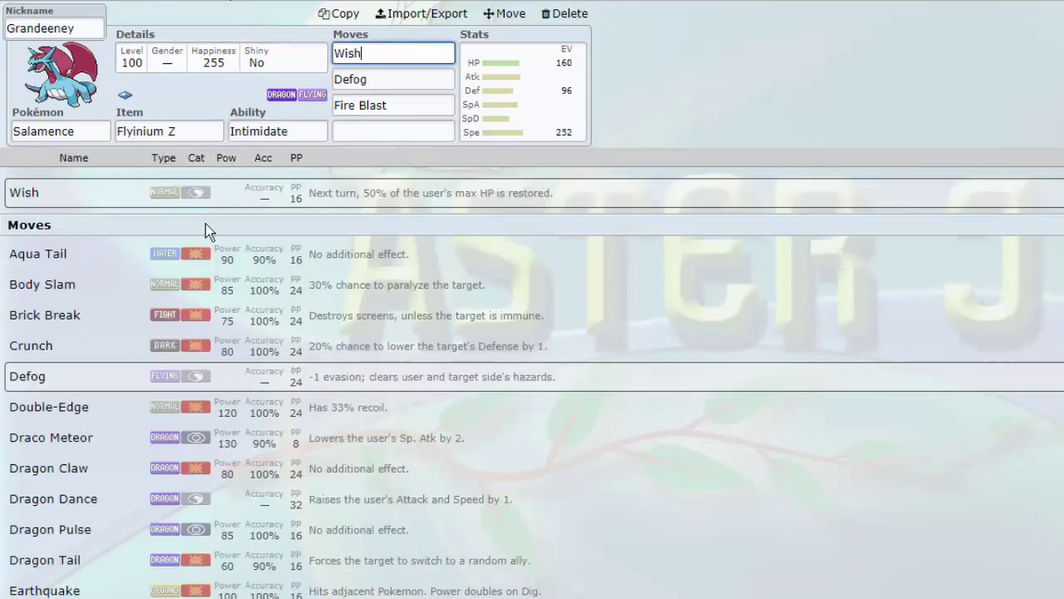
click(465, 131)
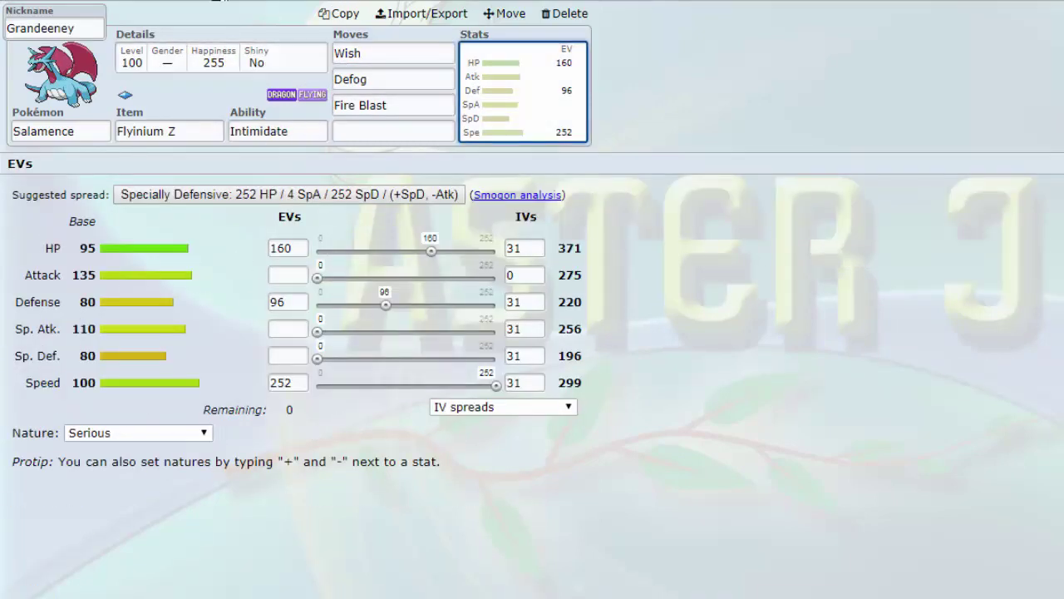
Go back to Umbreon and review its HP stat, fourth move options, EVs and item options.
click(200, 1)
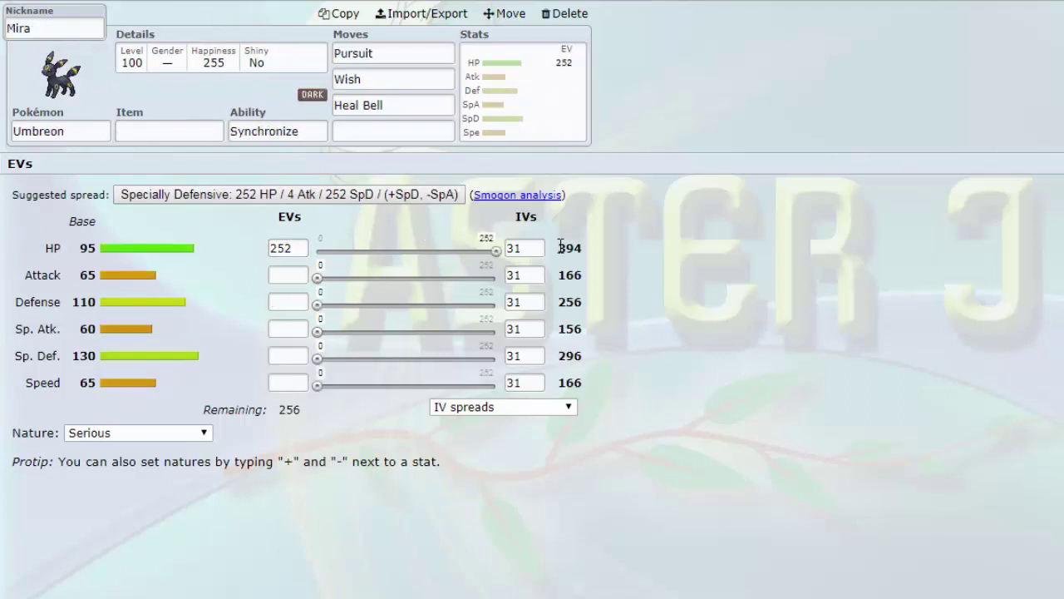
drag(559, 238, 618, 254)
click(590, 254)
click(422, 130)
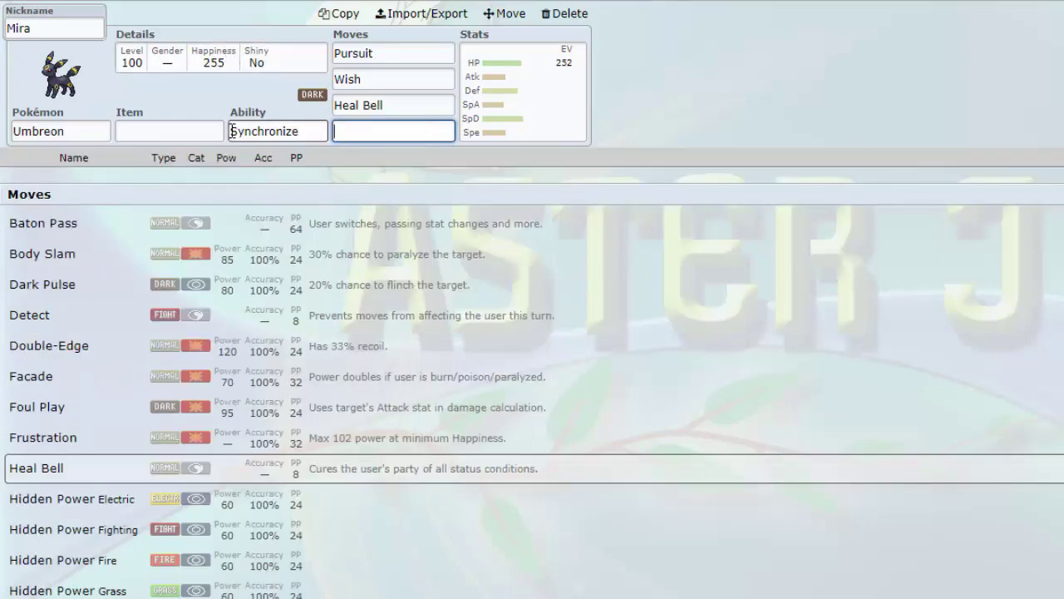
click(512, 76)
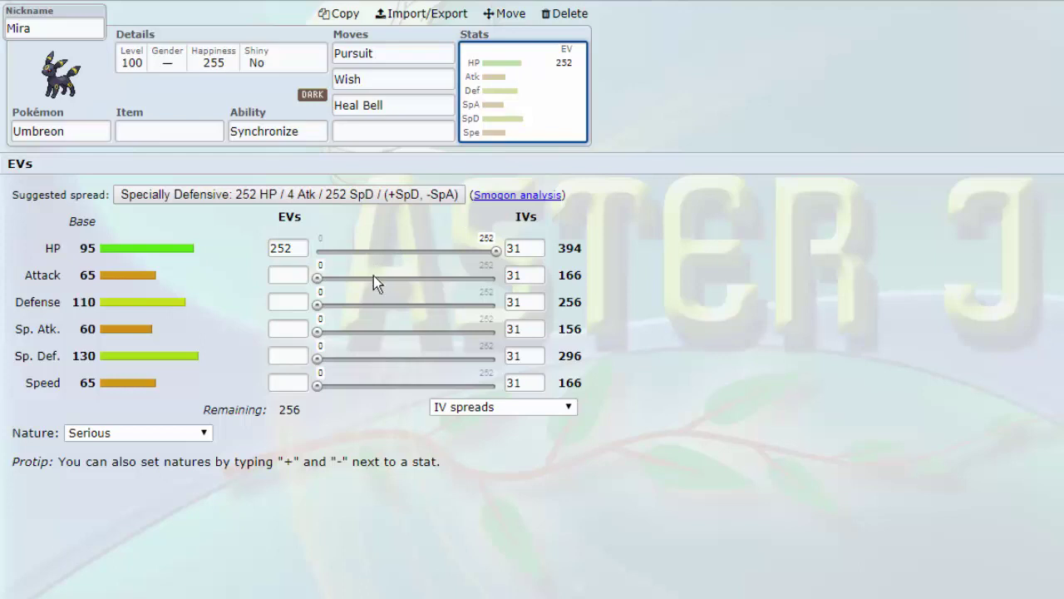
click(199, 133)
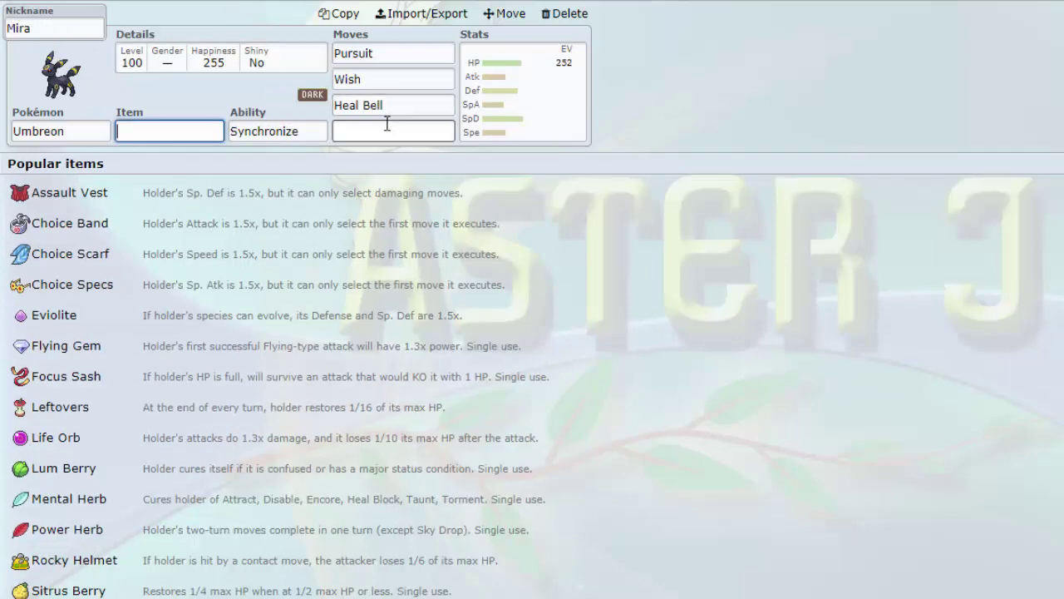
Set Umbreon's fourth move to Moonlight and view the options for its Wish slot.
click(394, 126)
text(moon)
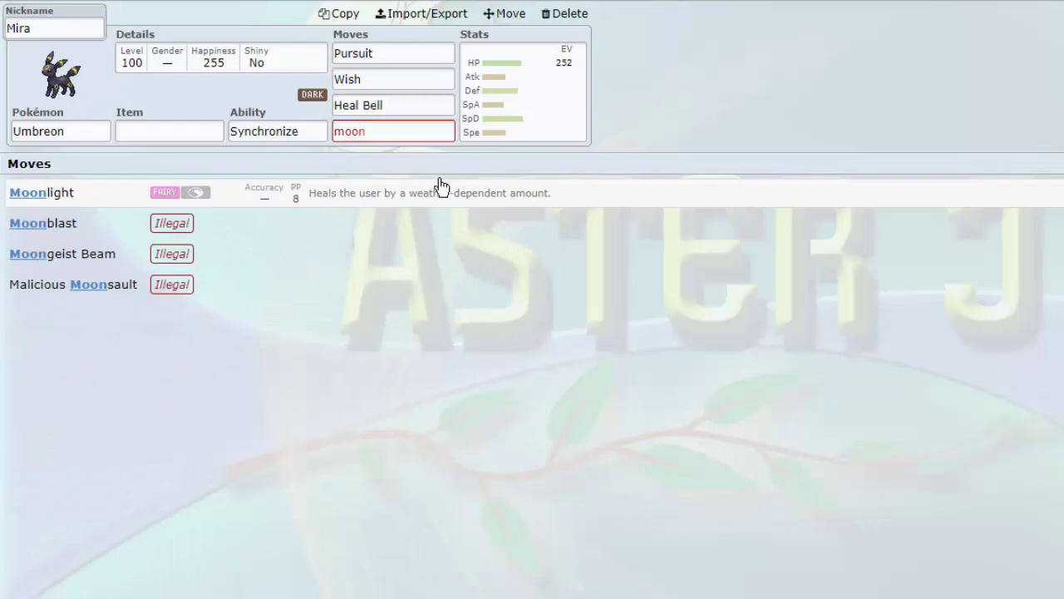
click(438, 191)
click(437, 105)
click(408, 77)
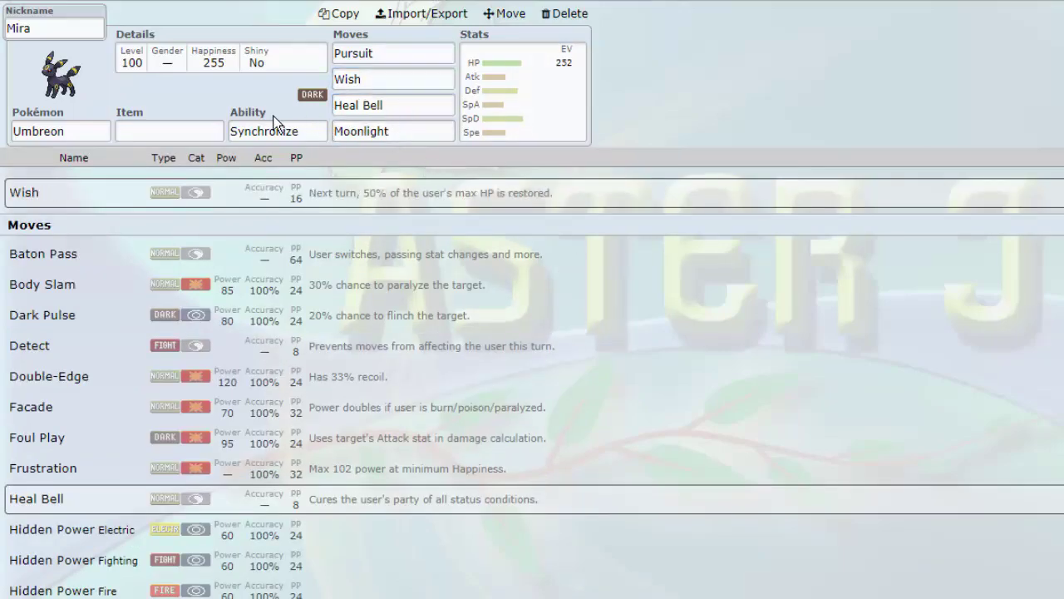
Set Umbreon's fourth move to Foul Play.
click(200, 131)
click(411, 133)
key(ctrl+a)
text(foul)
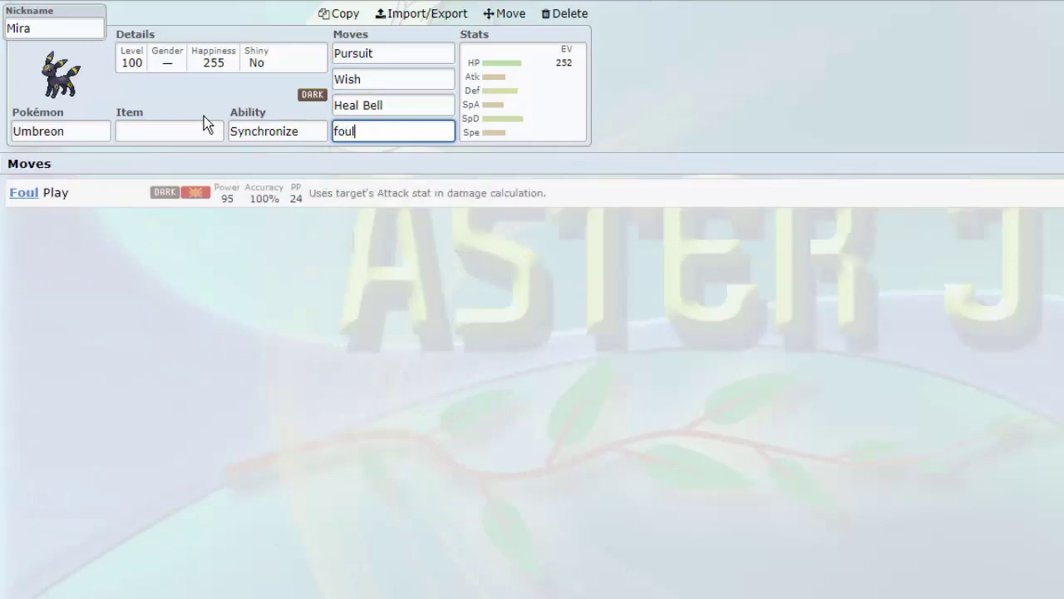
click(504, 205)
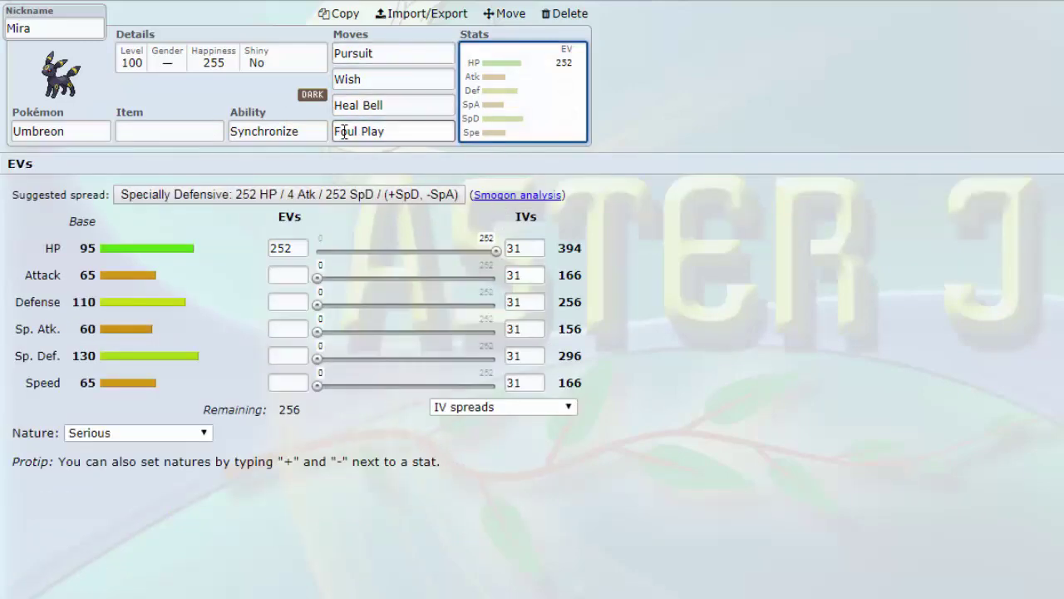
Review Umbreon's item field, the move options for its Foul Play slot, and its EV spread.
click(198, 139)
click(407, 131)
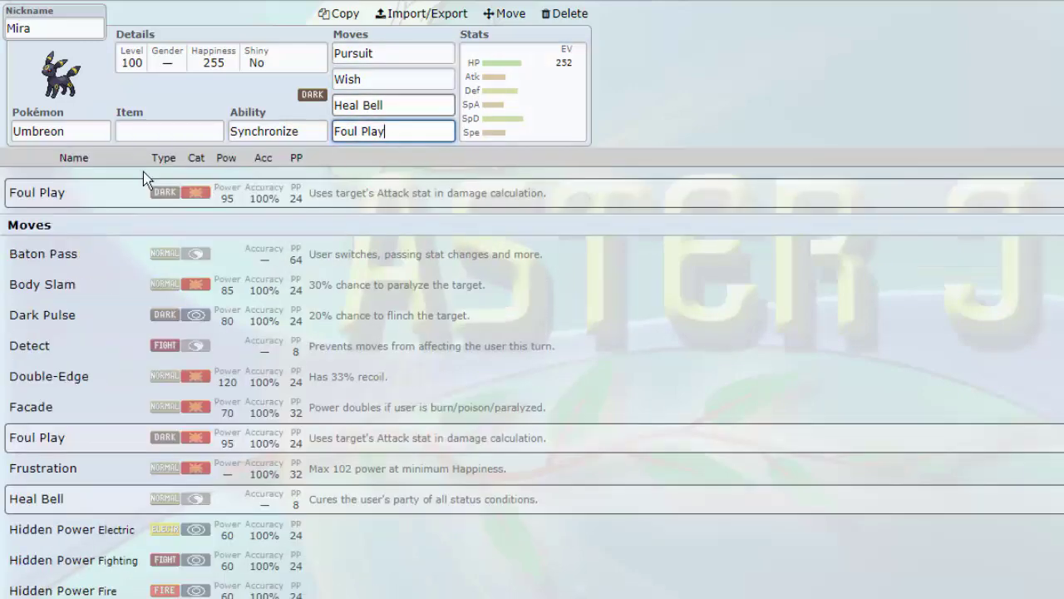
click(387, 125)
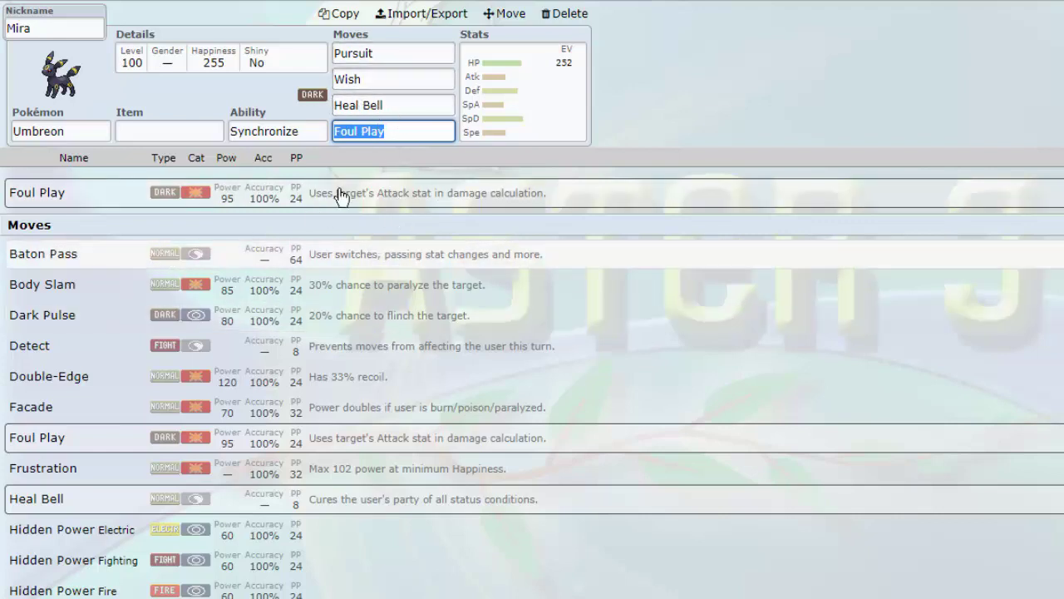
click(395, 132)
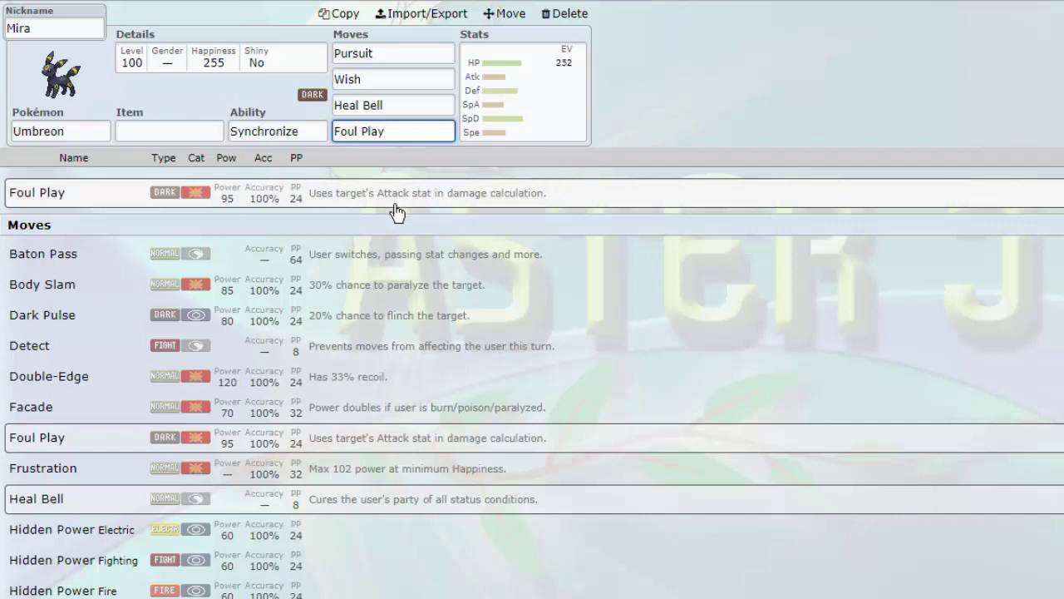
click(501, 118)
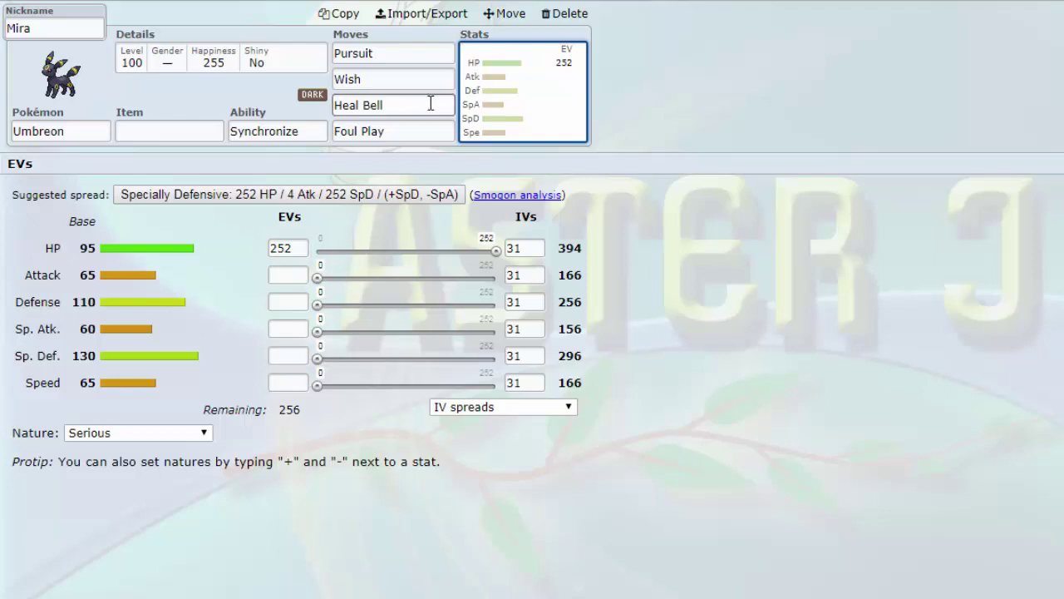
Look through the list of moves available for Umbreon's fourth slot, including the usually useless ones.
click(423, 133)
scroll(197, 402, down, 5)
scroll(187, 440, down, 3)
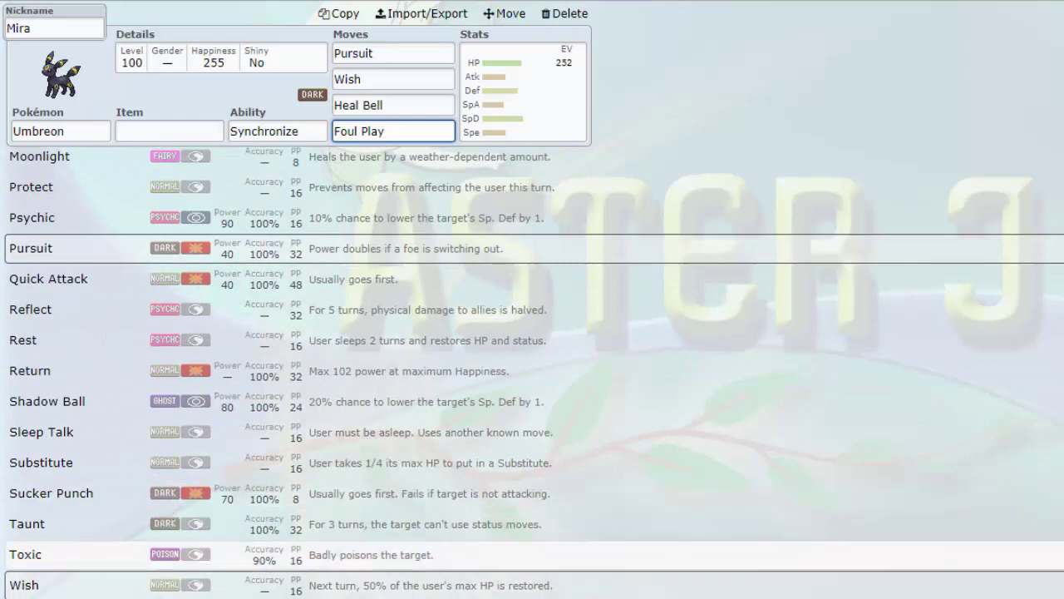
scroll(209, 513, down, 3)
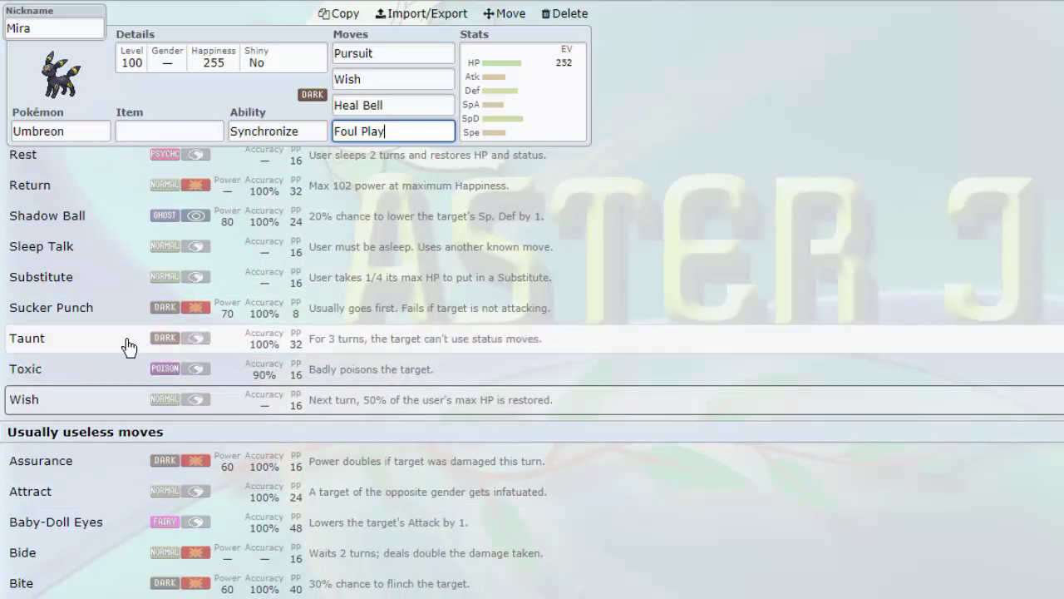
scroll(129, 347, up, 5)
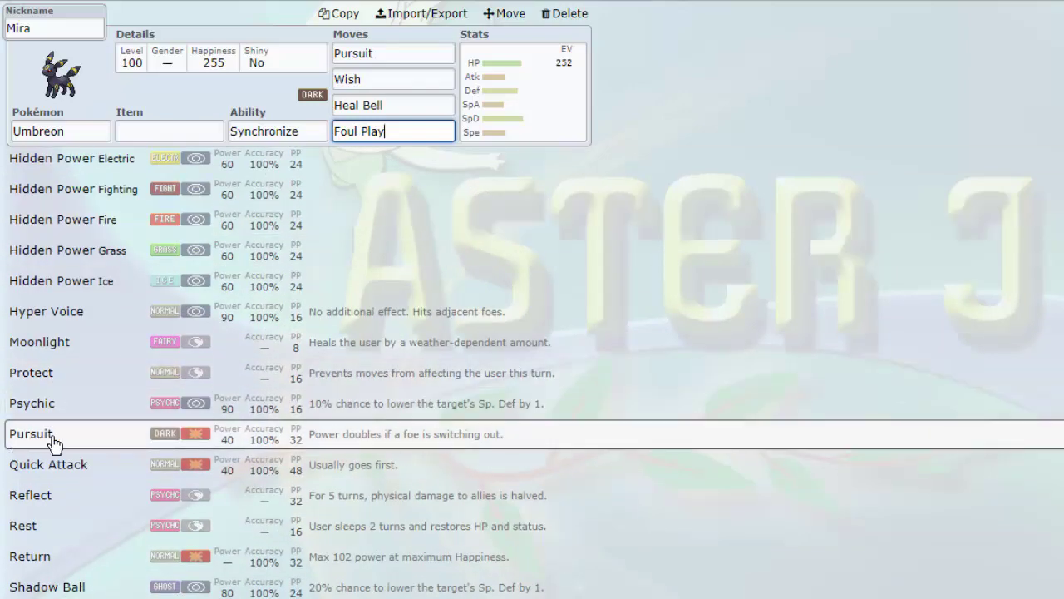
scroll(250, 441, down, 3)
scroll(256, 375, down, 3)
scroll(173, 475, down, 3)
scroll(174, 476, down, 3)
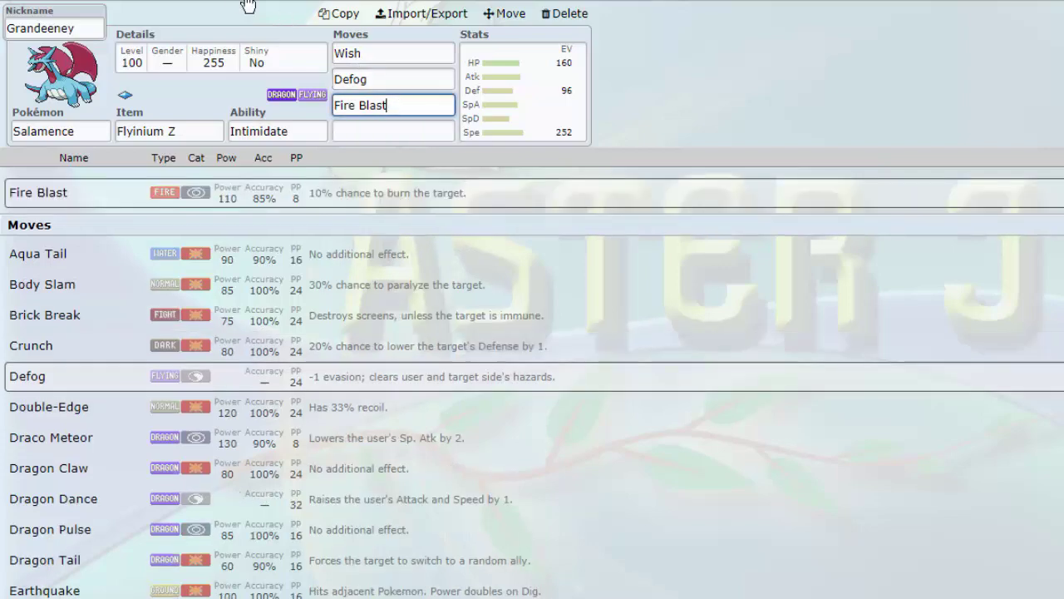
Go back from Salamence to Umbreon and browse the full list of alternatives for its Heal Bell slot.
click(240, 3)
scroll(295, 288, down, 8)
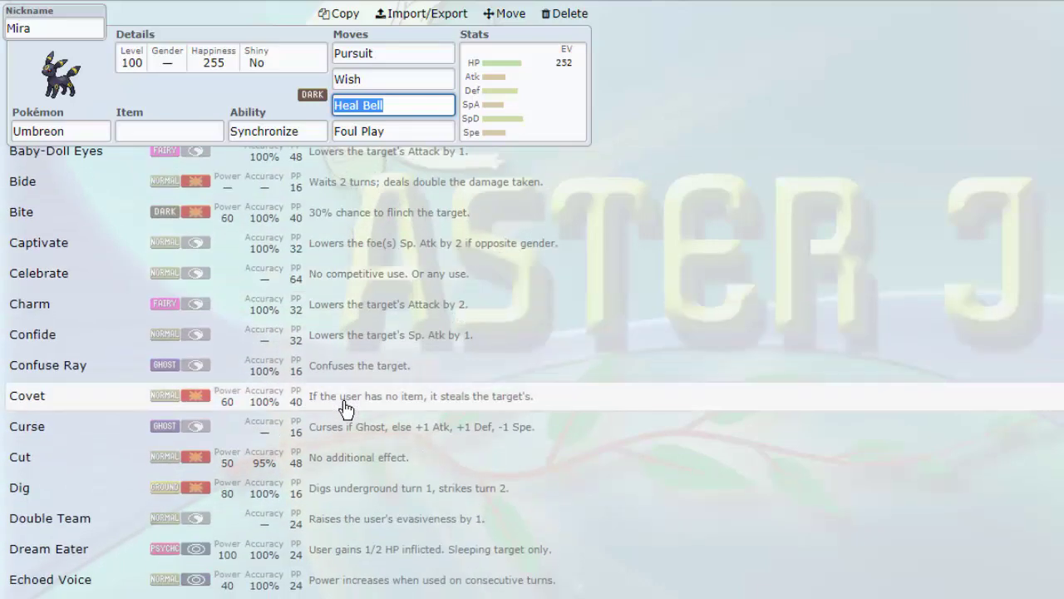
scroll(345, 407, down, 6)
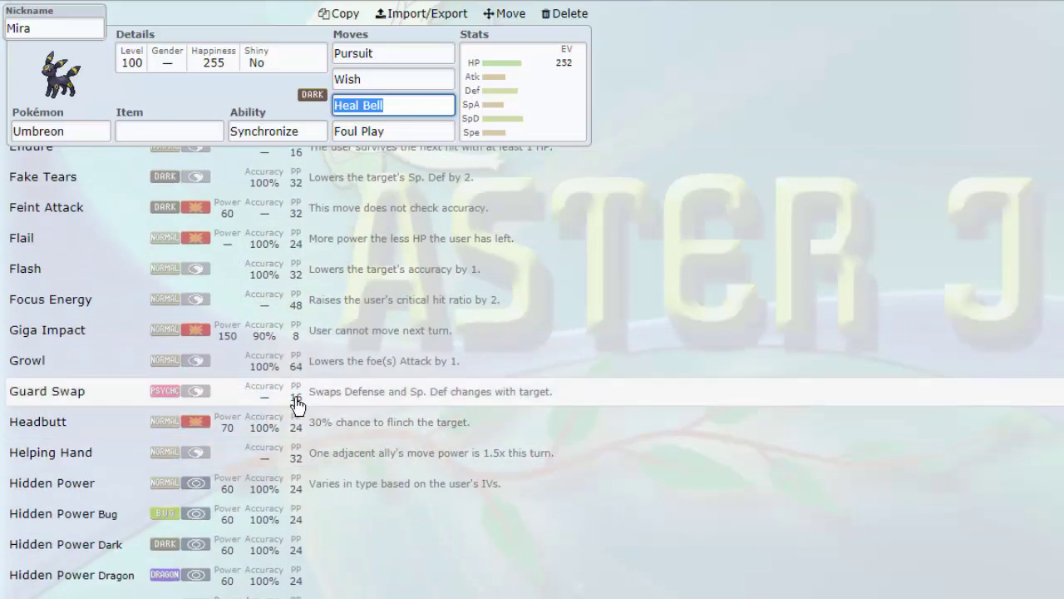
scroll(297, 404, up, 4)
scroll(249, 420, down, 10)
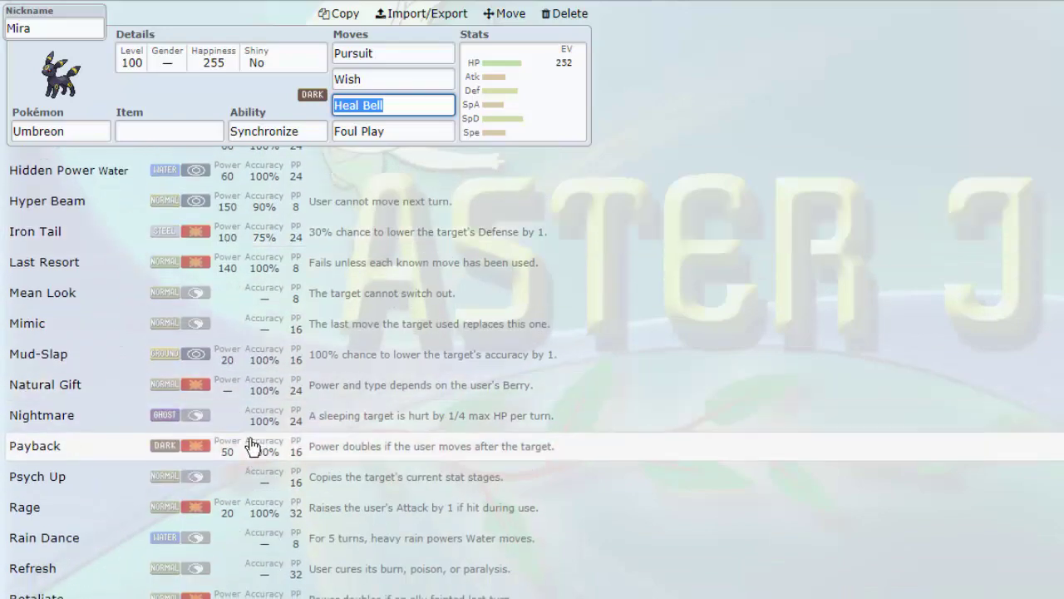
scroll(252, 444, down, 3)
scroll(254, 430, down, 3)
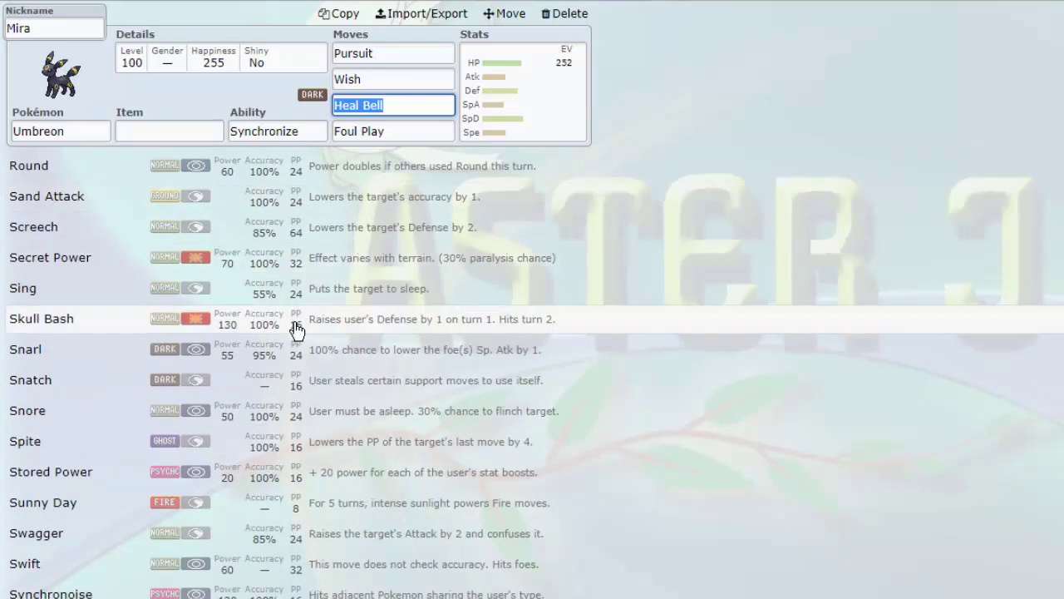
scroll(285, 351, up, 20)
scroll(401, 239, up, 10)
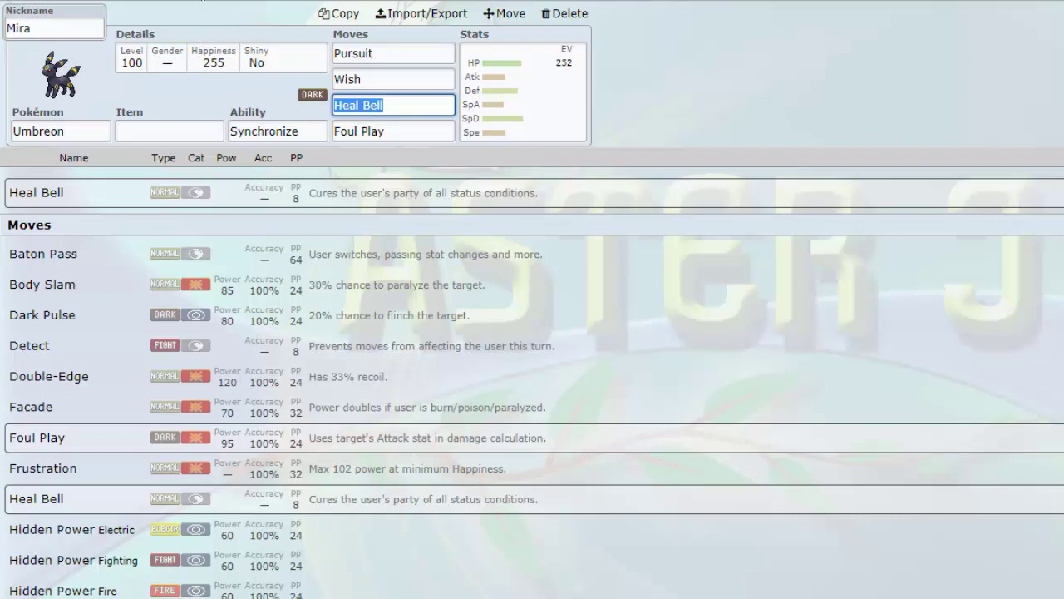
Open Weezing and check its Flamethrower and Pain Split slots, item options and EV spread.
click(59, 29)
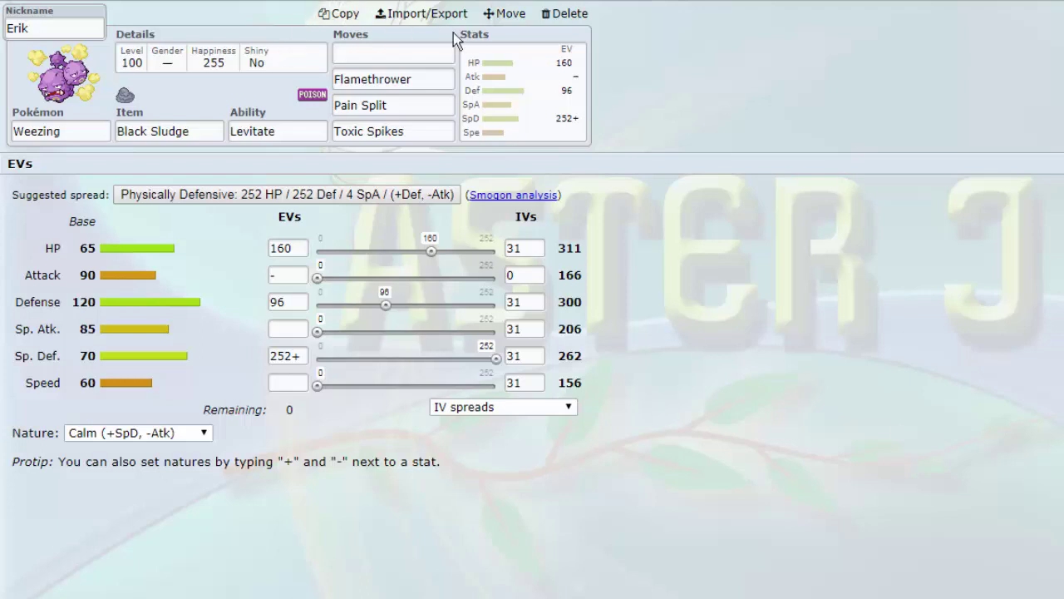
click(447, 78)
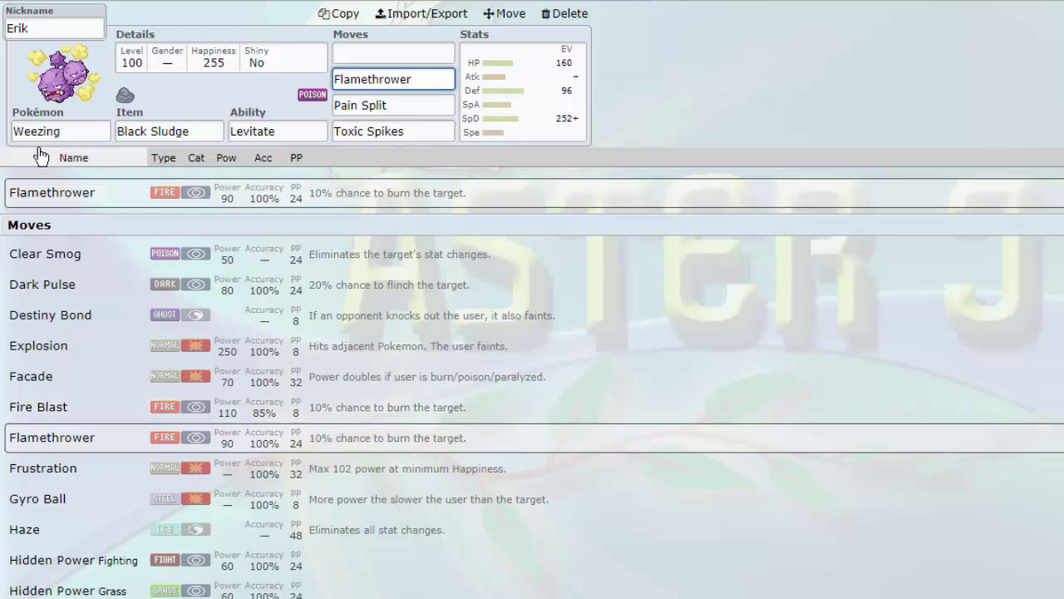
click(177, 125)
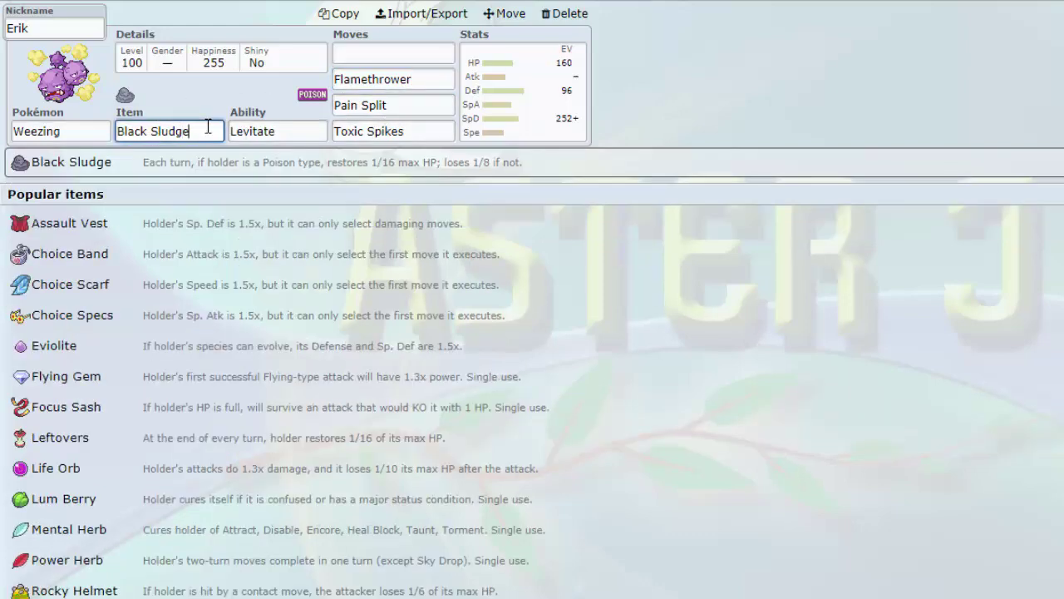
click(423, 103)
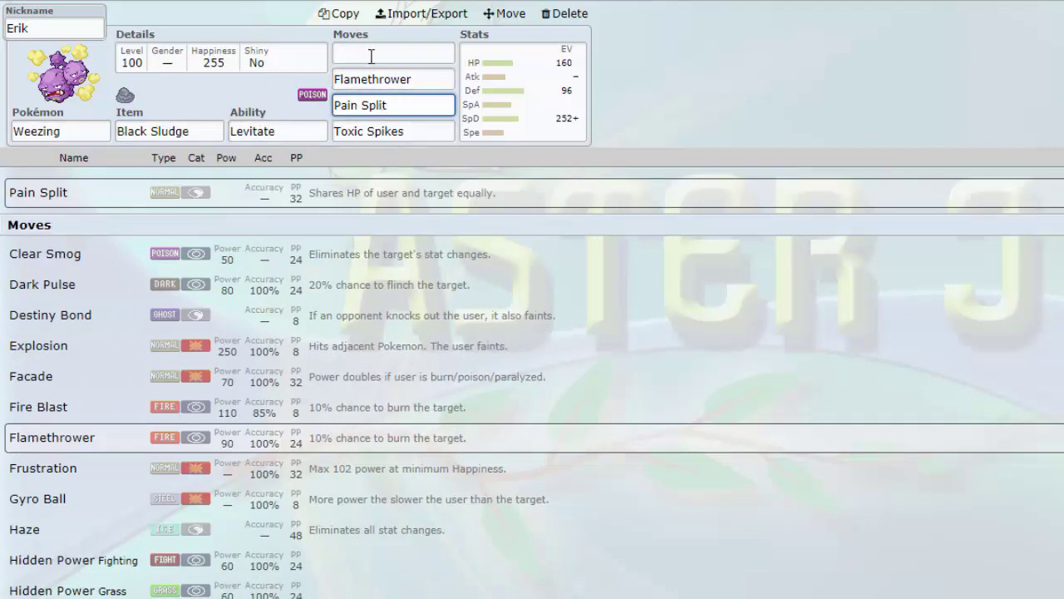
click(586, 90)
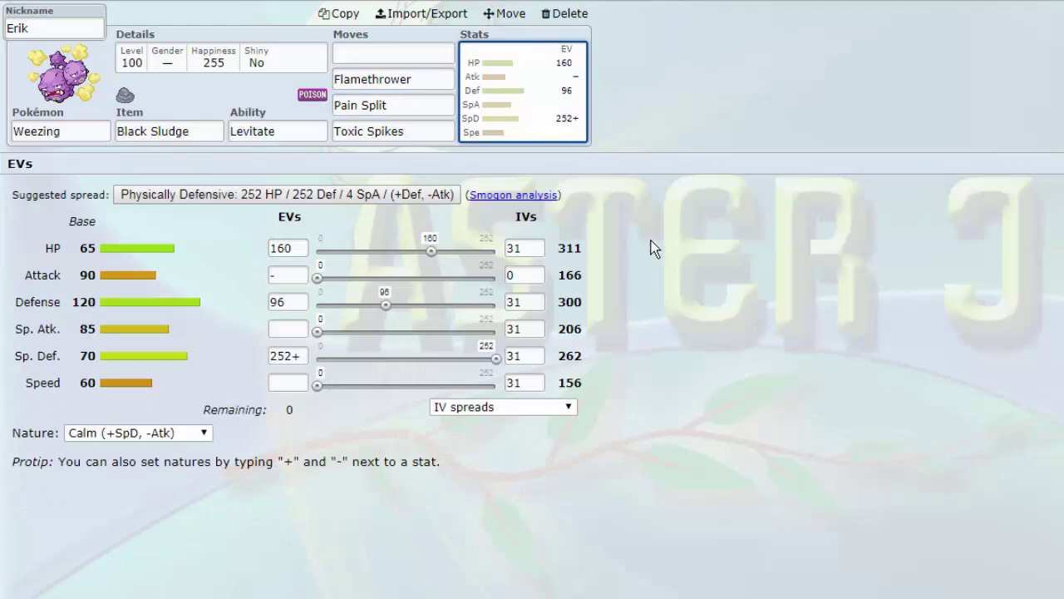
Examine the full move list for Weezing's empty first move slot, including the usually useless moves.
click(380, 59)
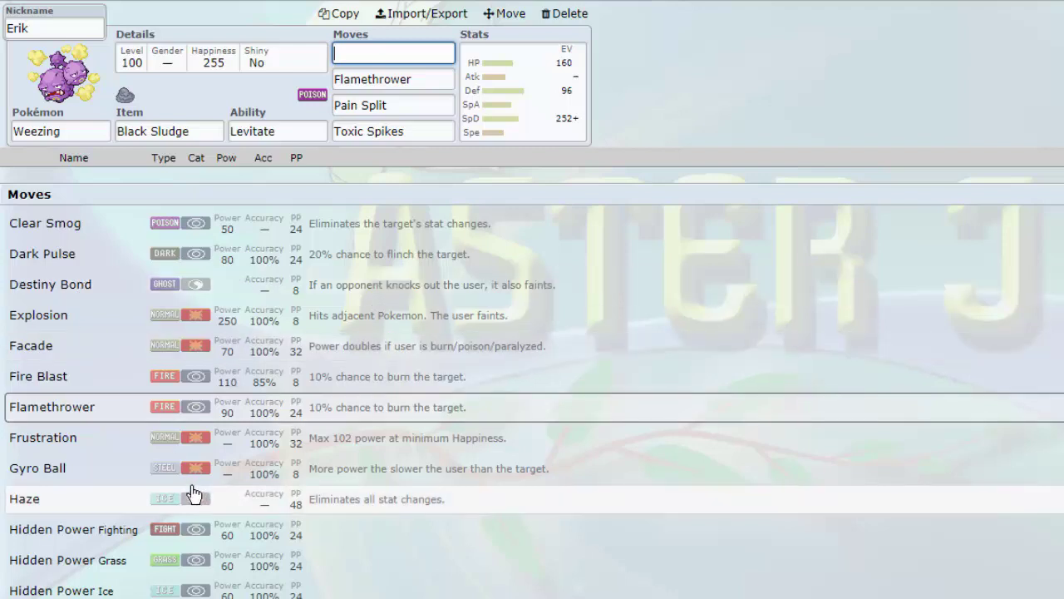
scroll(205, 498, down, 3)
scroll(206, 509, down, 1)
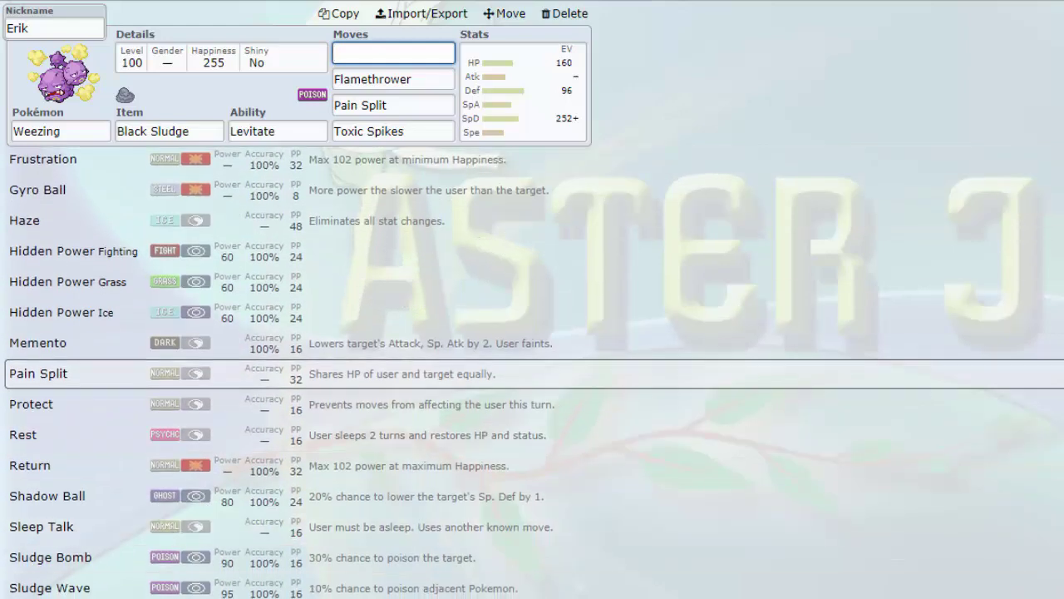
scroll(171, 532, down, 1)
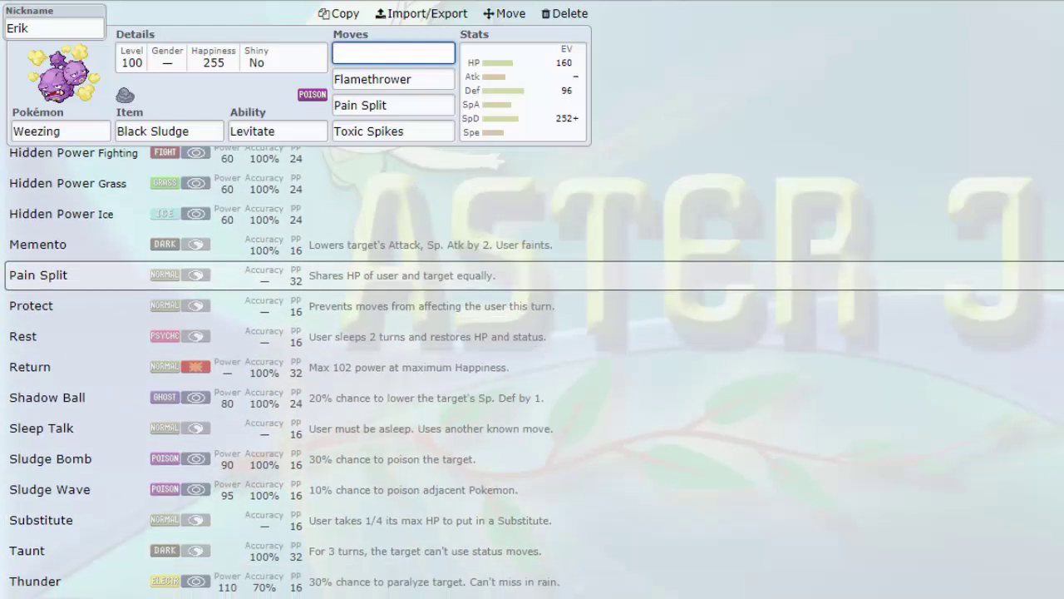
scroll(28, 586, down, 1)
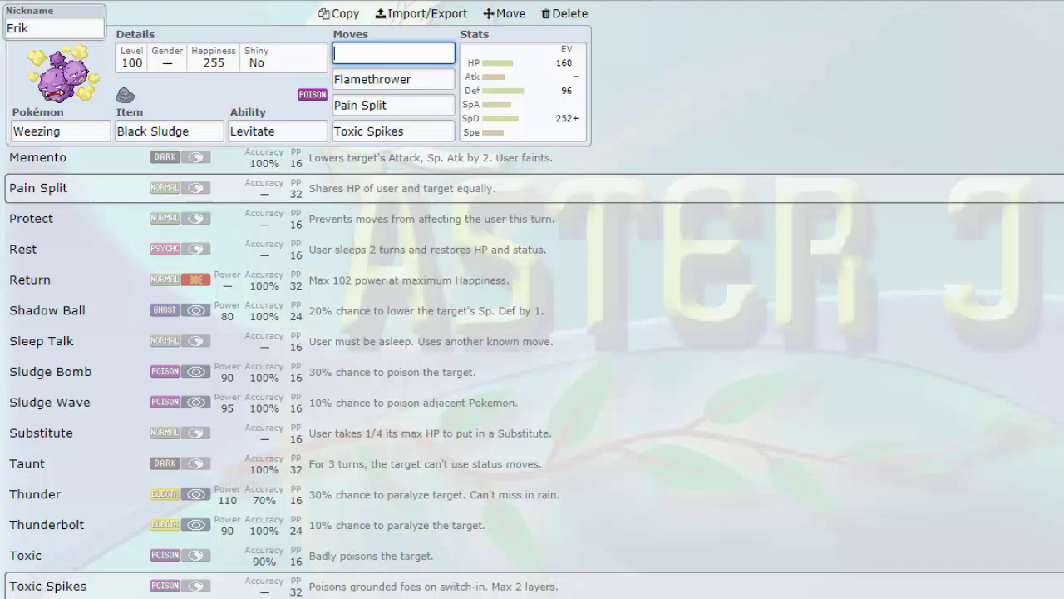
scroll(185, 516, down, 2)
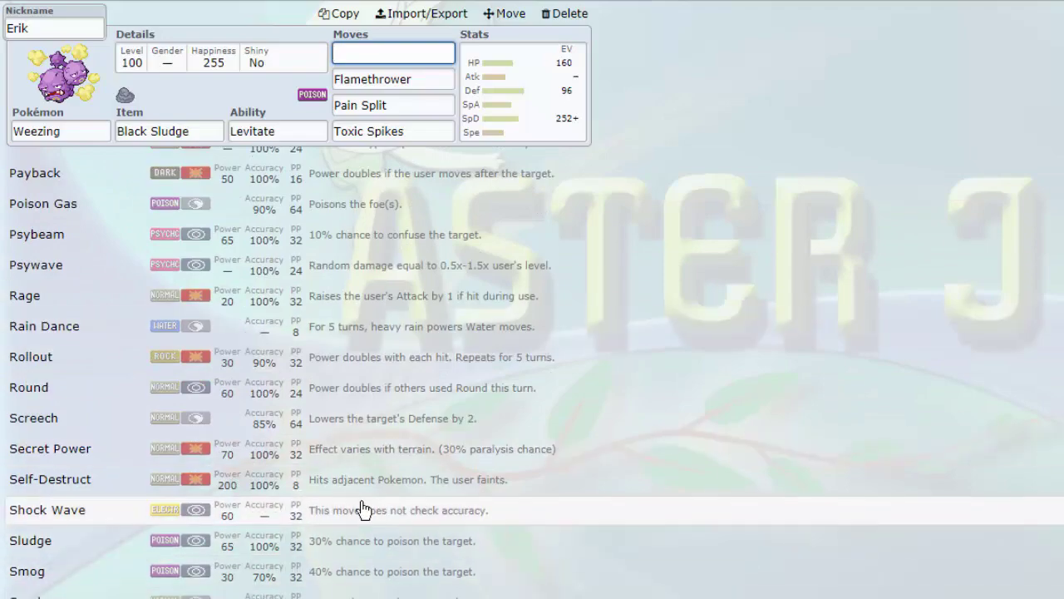
scroll(352, 507, down, 2)
scroll(264, 551, up, 15)
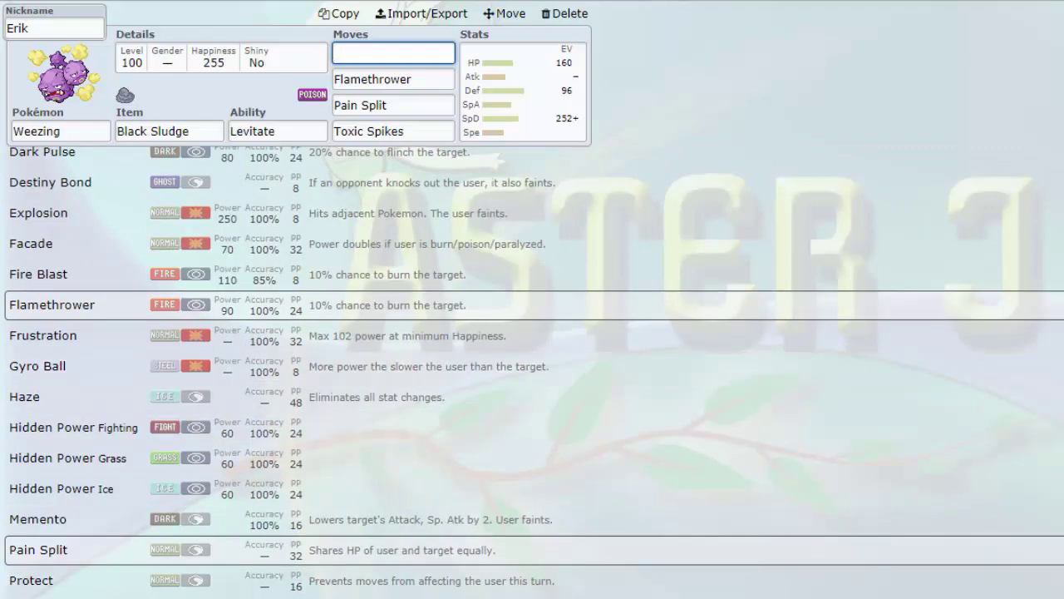
scroll(532, 366, down, 4)
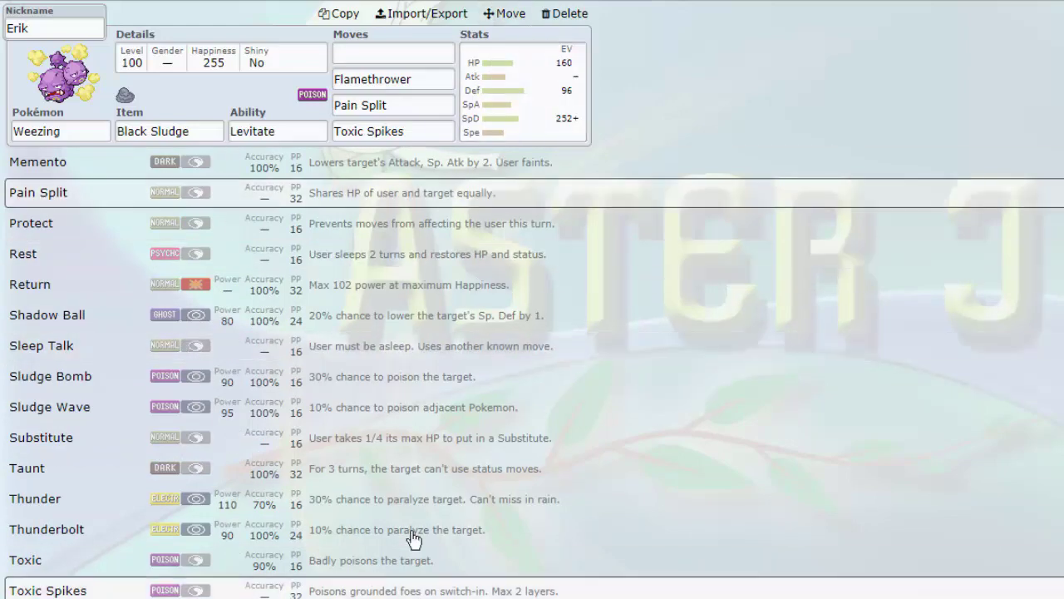
scroll(403, 495, down, 5)
scroll(195, 555, up, 6)
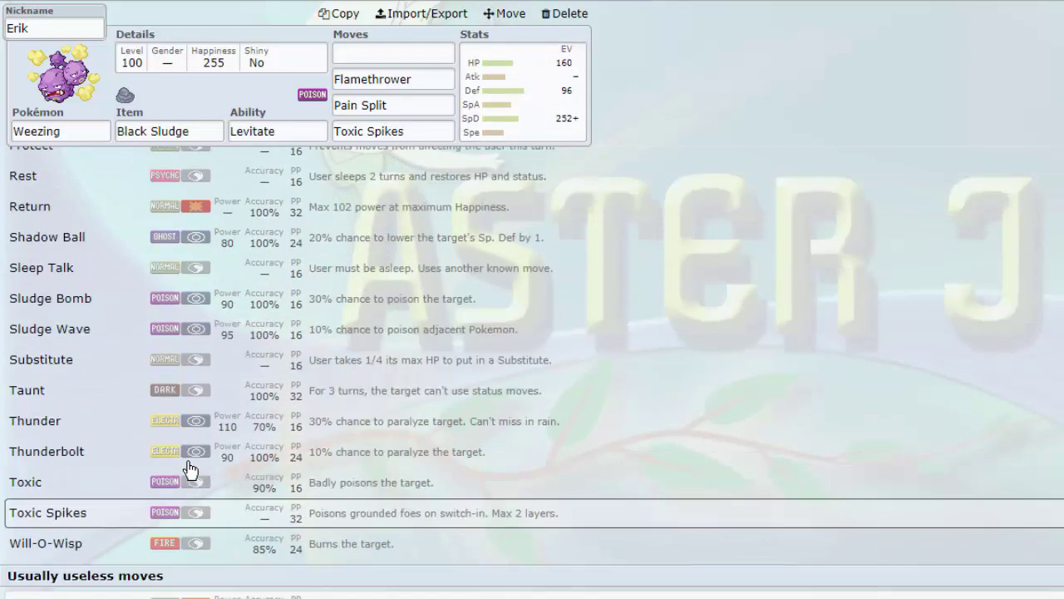
Compare the options for Weezing's Flamethrower slot with those for its empty first slot.
click(399, 79)
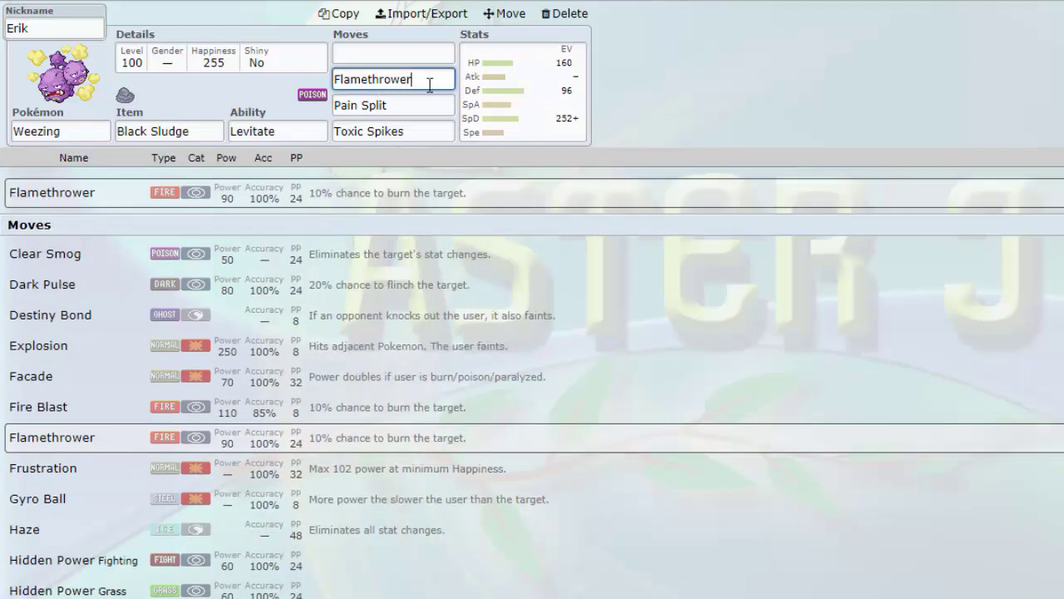
click(431, 54)
click(439, 79)
scroll(294, 470, down, 5)
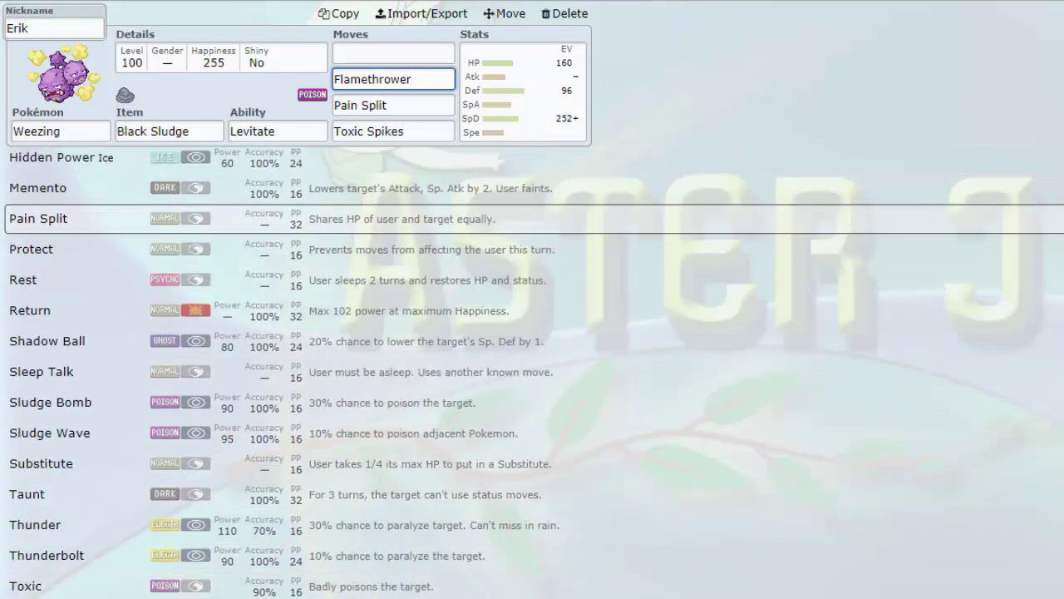
click(366, 53)
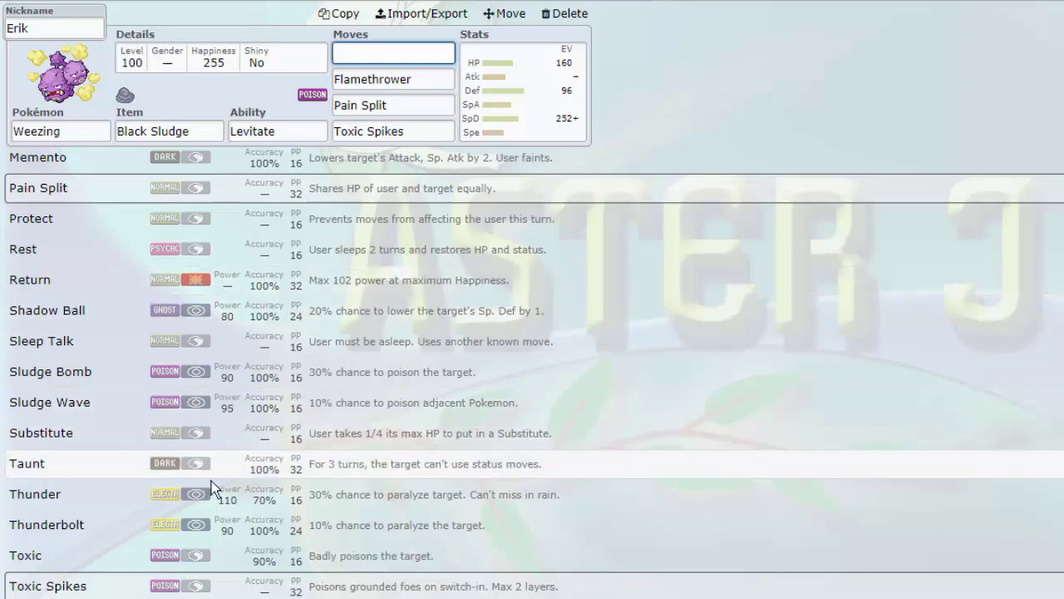
scroll(209, 487, down, 5)
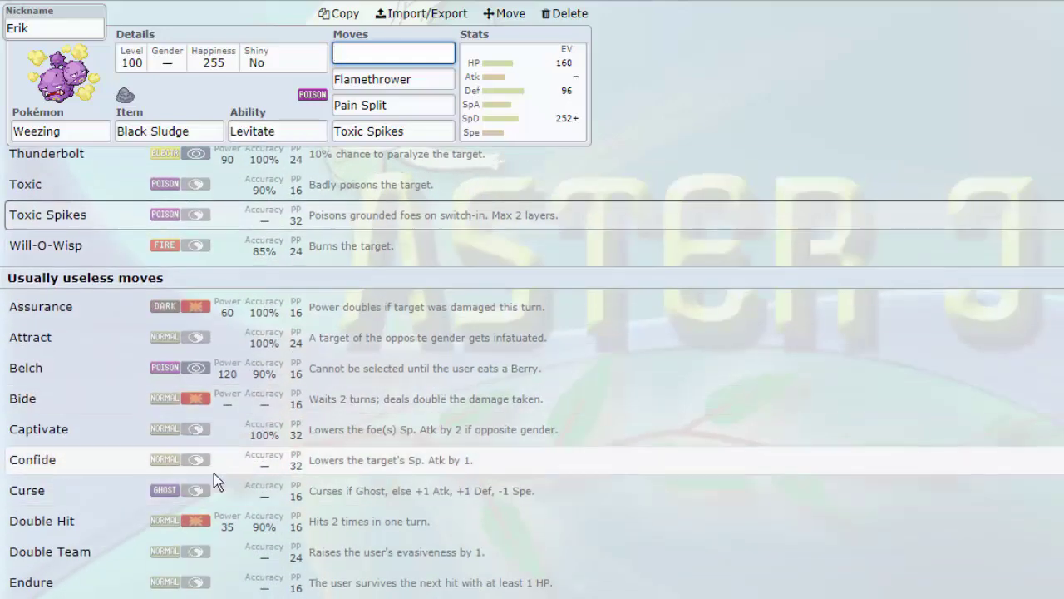
scroll(214, 470, down, 3)
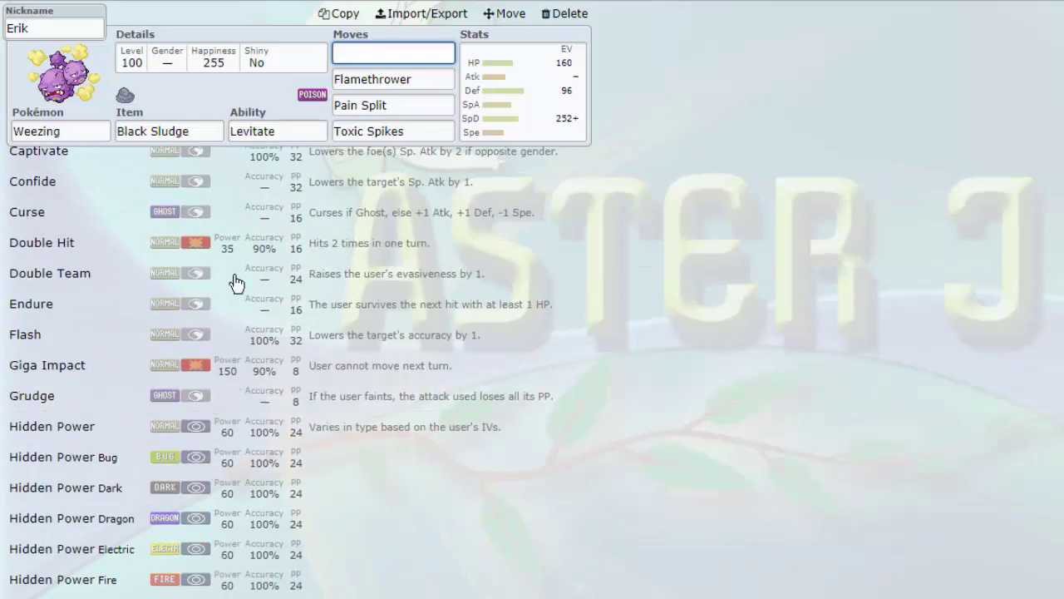
Review Vikavolt's ability, its Roost and Agility move slots, and its item options.
click(295, 126)
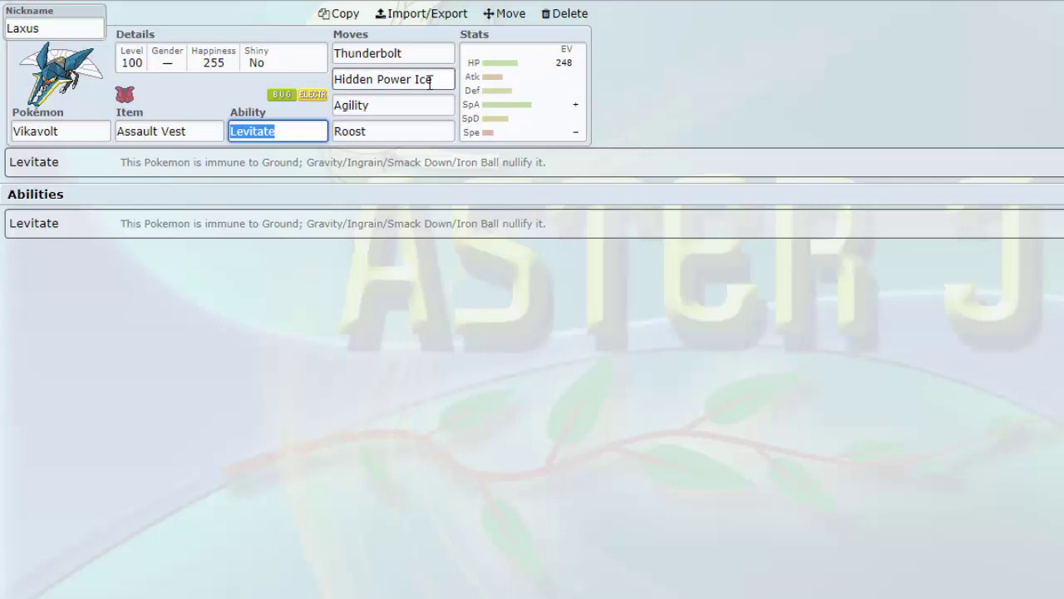
click(192, 129)
click(398, 130)
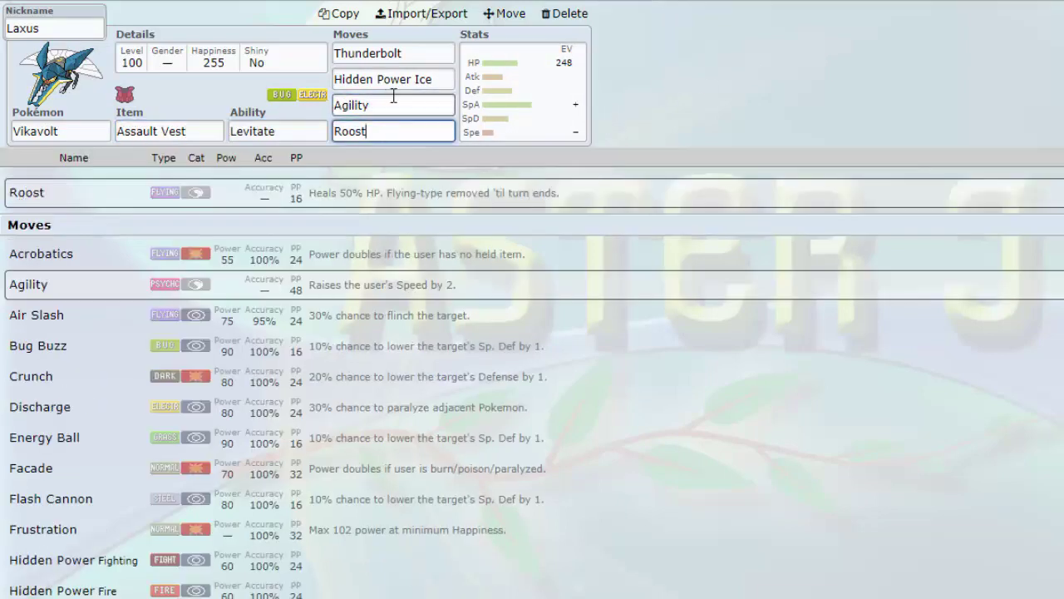
click(391, 106)
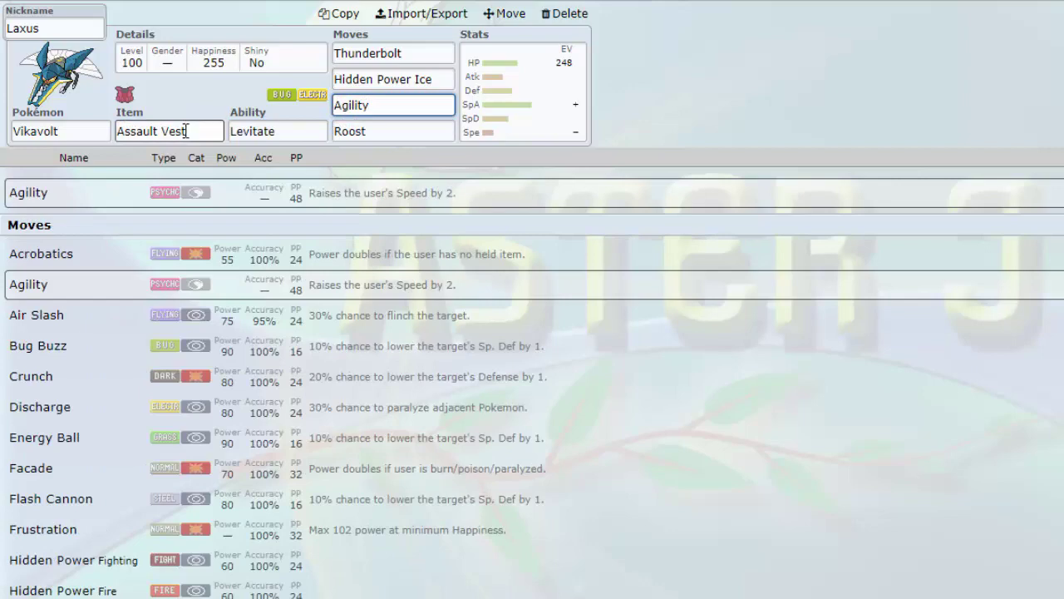
click(185, 131)
click(204, 129)
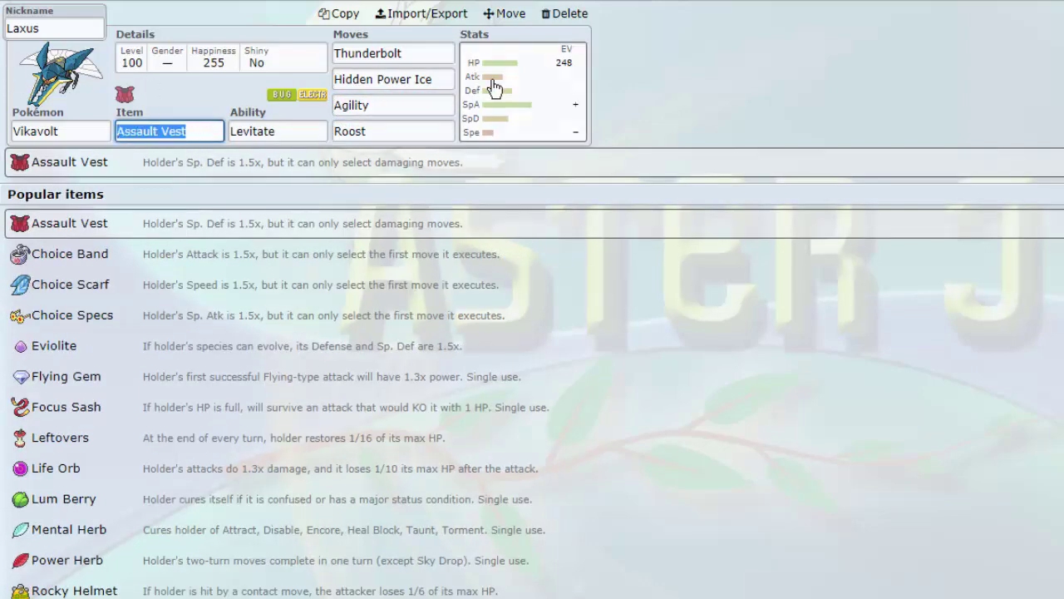
Review Vikavolt's EV spread, its ability and the options for its Agility slot.
click(493, 83)
click(530, 112)
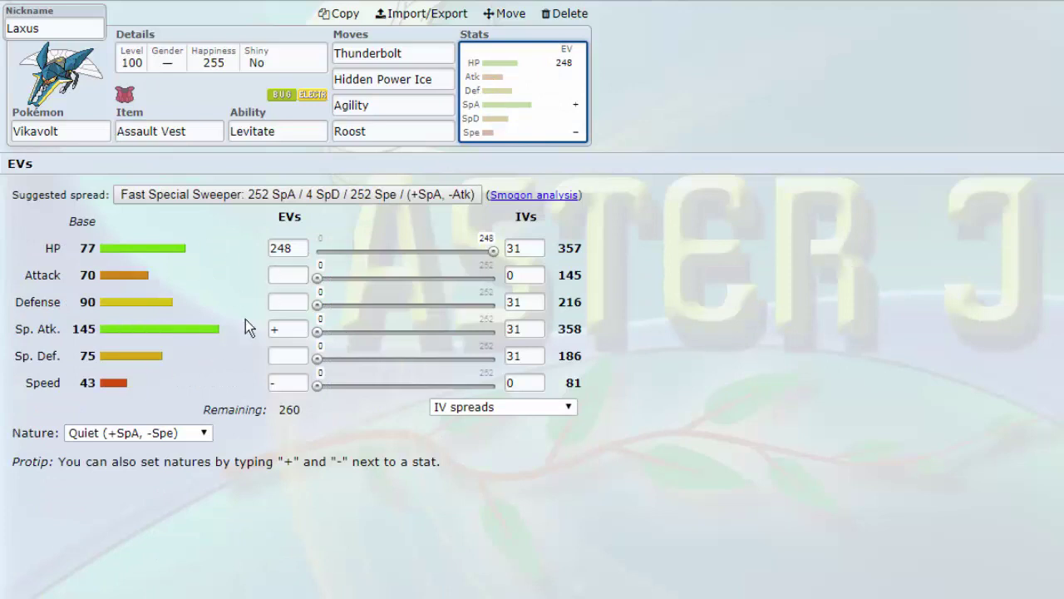
click(288, 274)
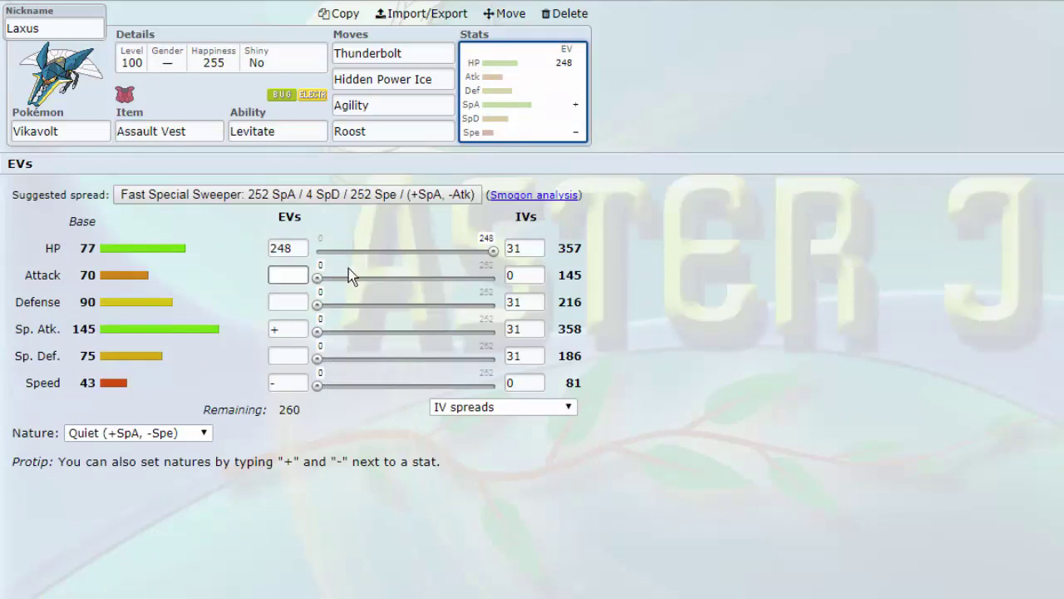
click(241, 127)
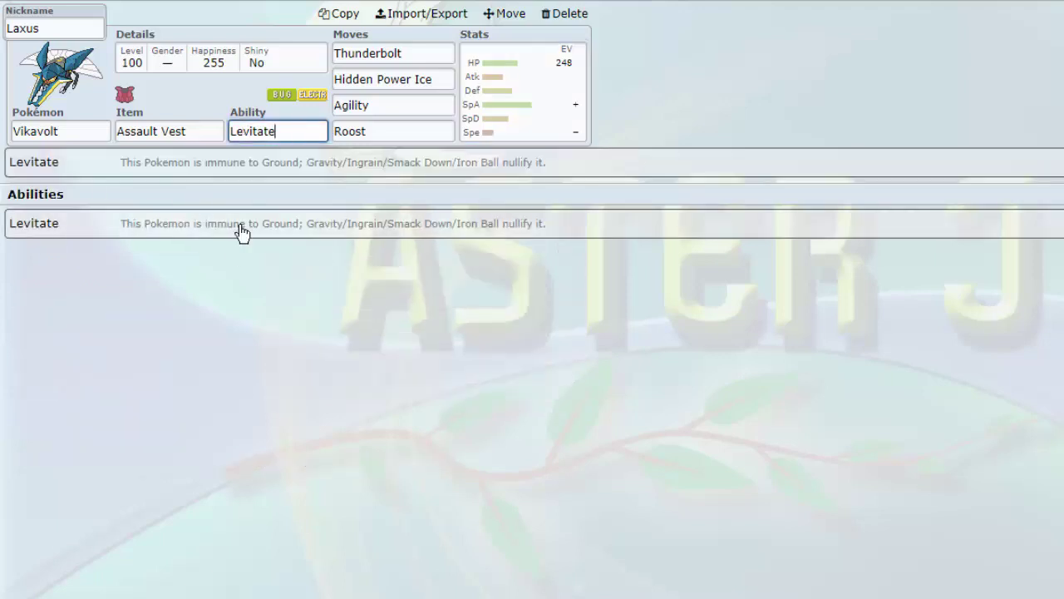
click(399, 114)
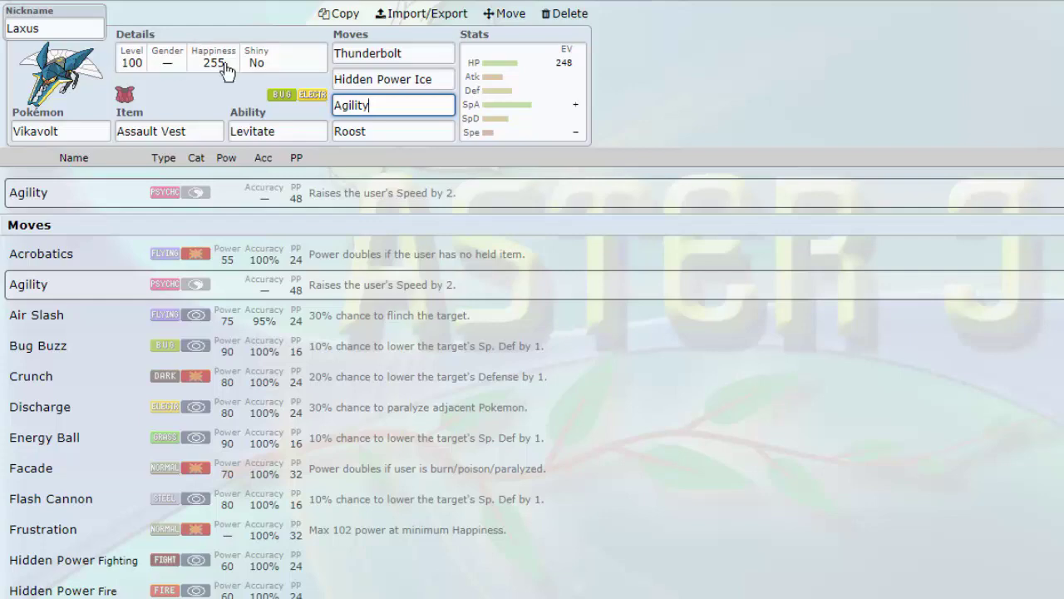
Add Galvantula as a new team member, check its base stats, and delete it from the team.
click(463, 2)
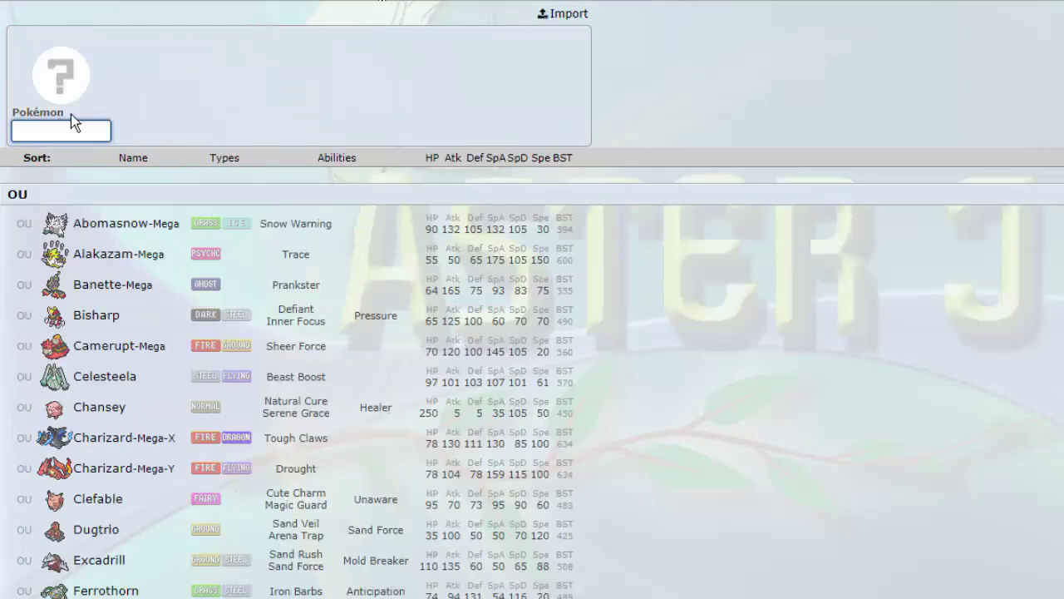
text(gal)
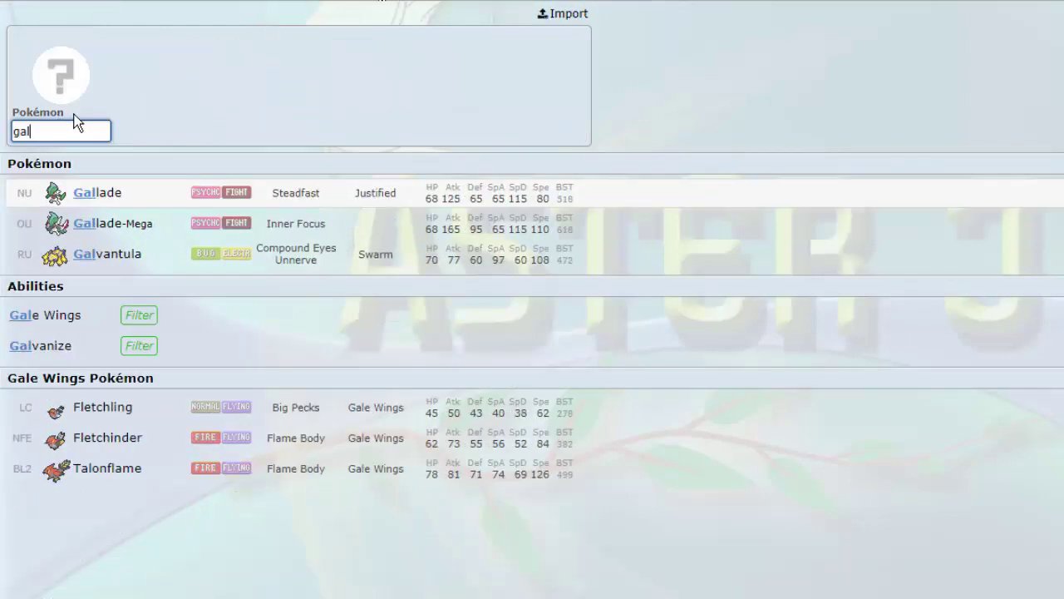
click(239, 259)
click(543, 92)
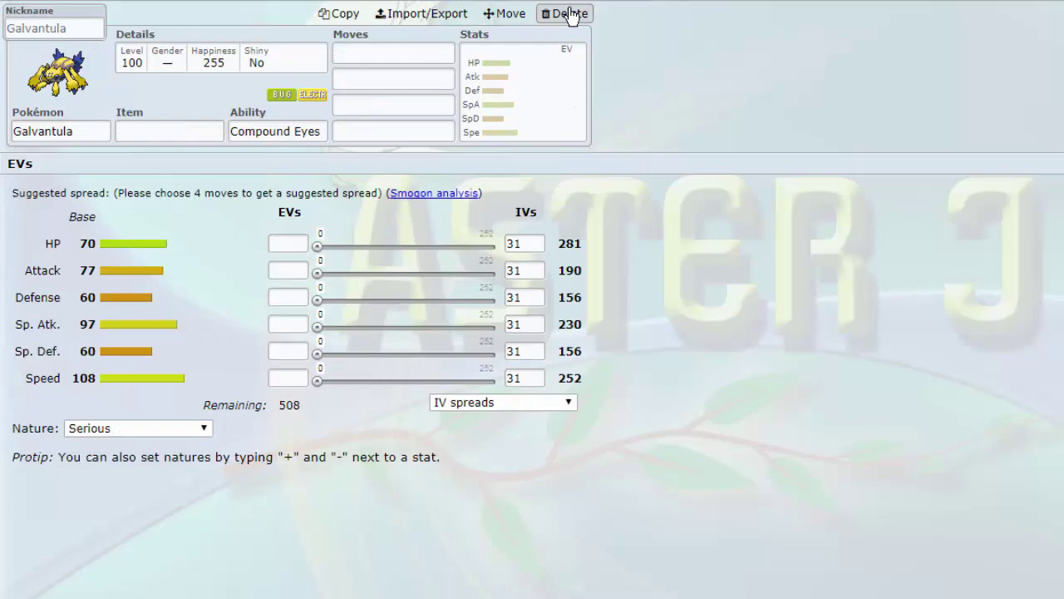
click(570, 13)
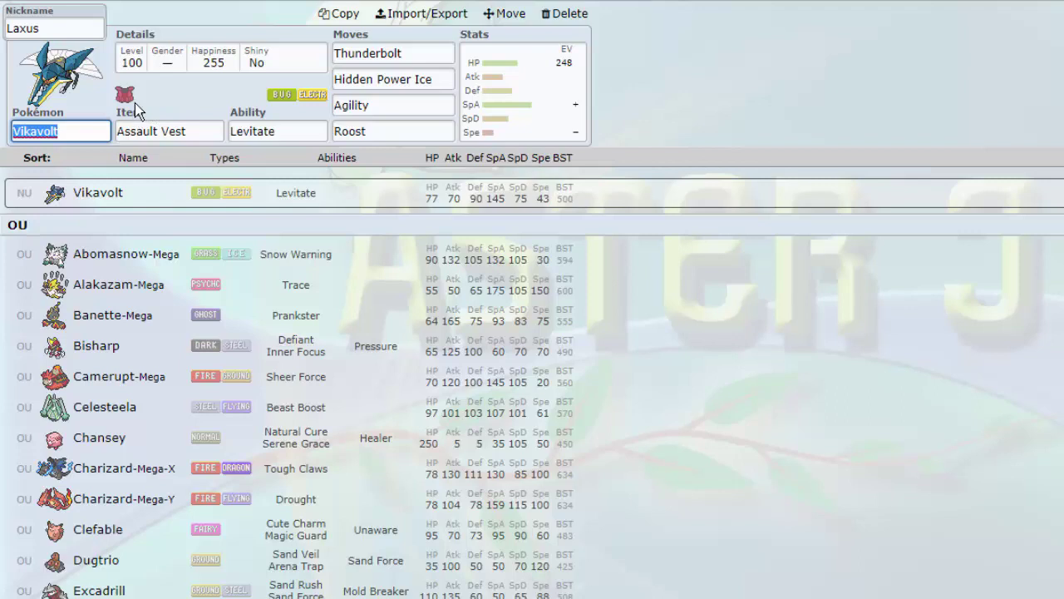
Look through the OU Pokémon list for Vikavolt's slot, comparing typings, abilities and base stats.
click(290, 107)
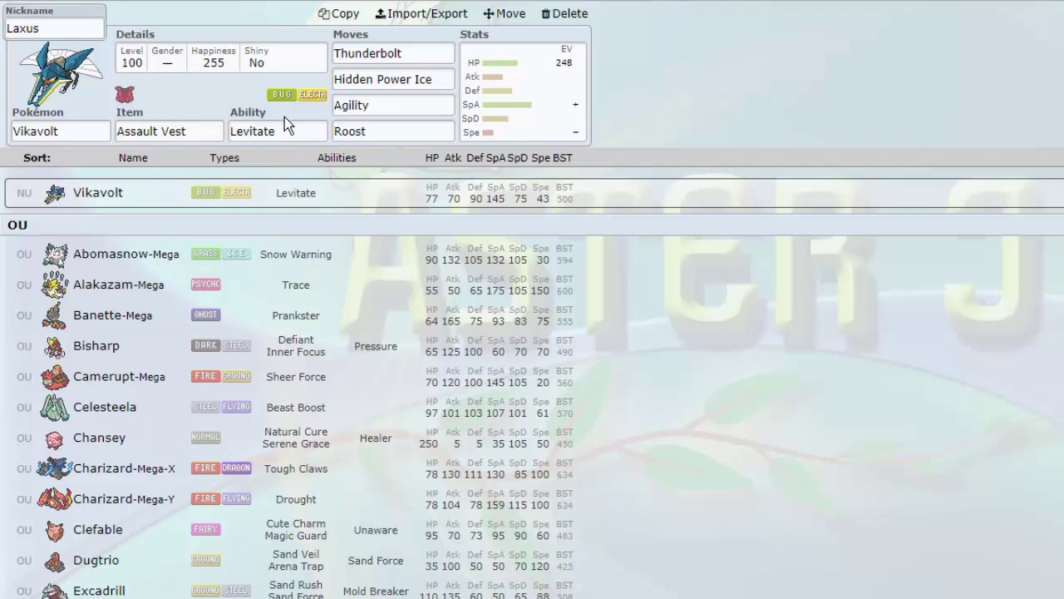
scroll(373, 258, down, 2)
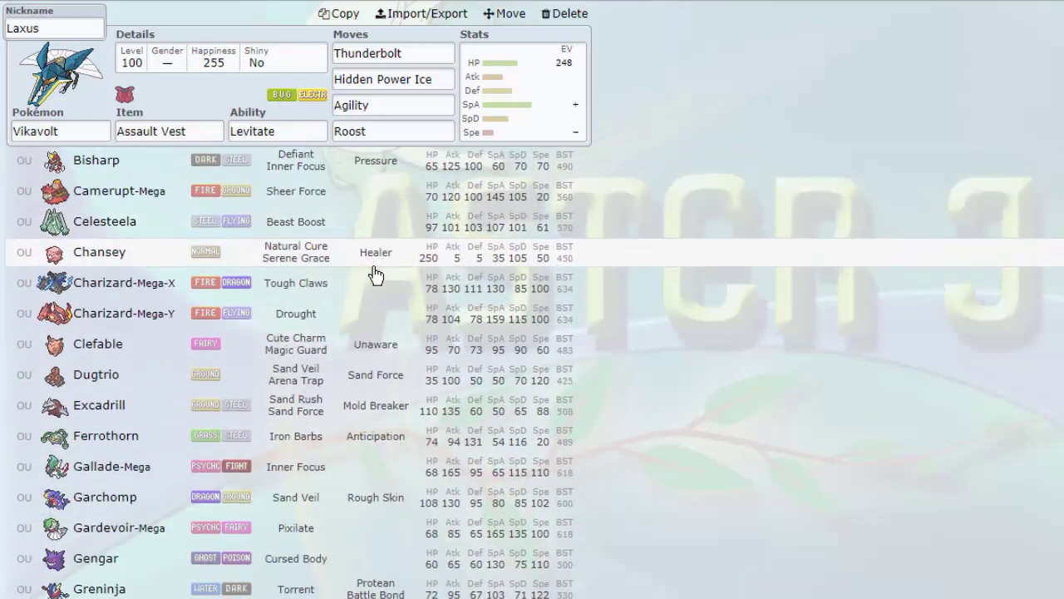
click(275, 132)
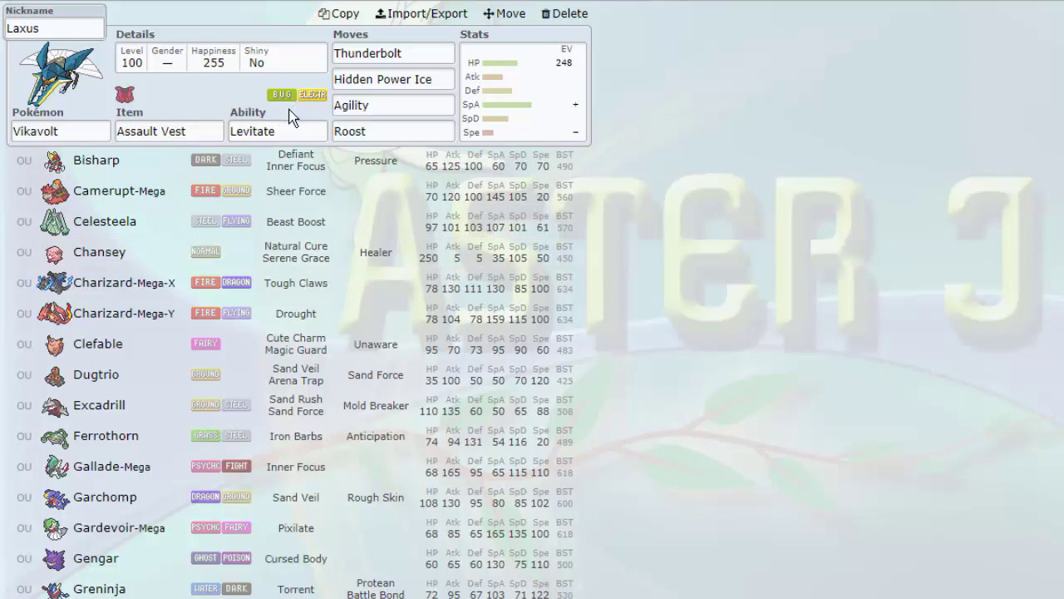
scroll(199, 525, down, 3)
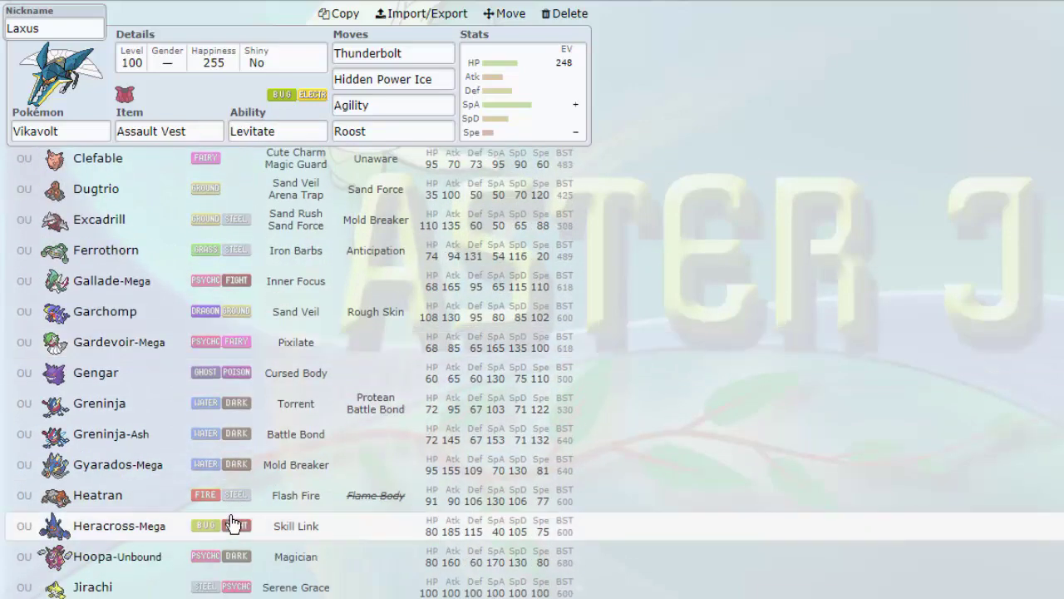
scroll(274, 557, down, 4)
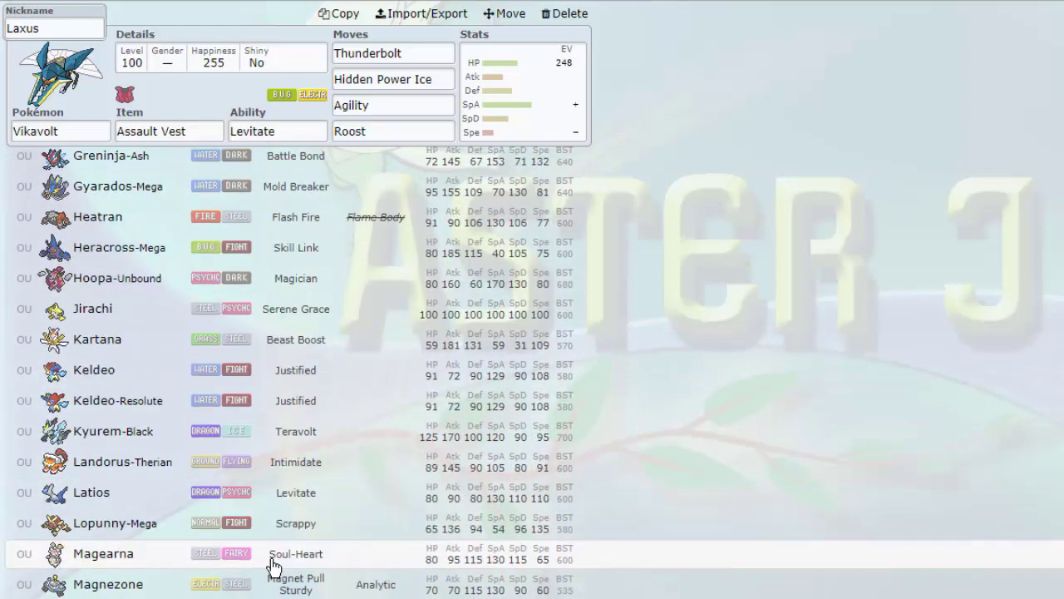
scroll(270, 562, down, 1)
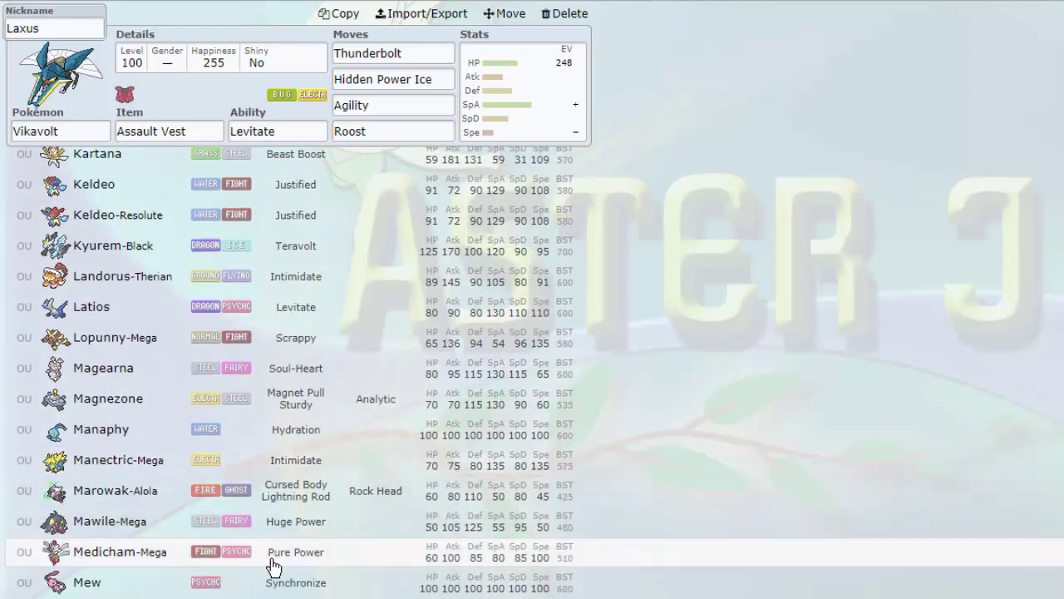
scroll(279, 542, down, 2)
click(293, 123)
Check Vikavolt's Roost and Thunderbolt slots, and set its Sp. Atk. EVs to 252 with the boosting nature kept.
click(419, 129)
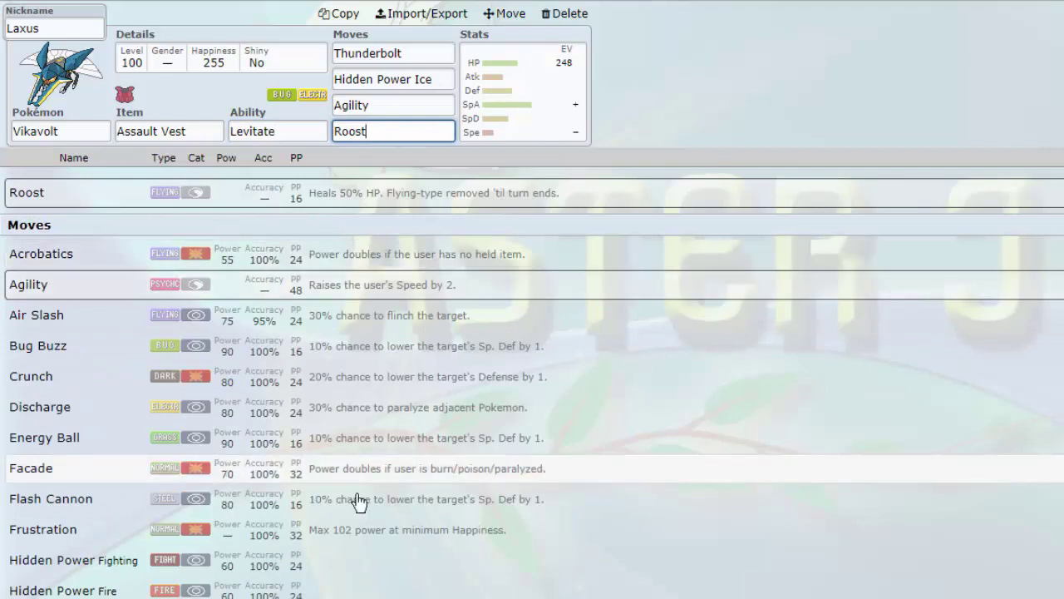
click(403, 51)
click(587, 65)
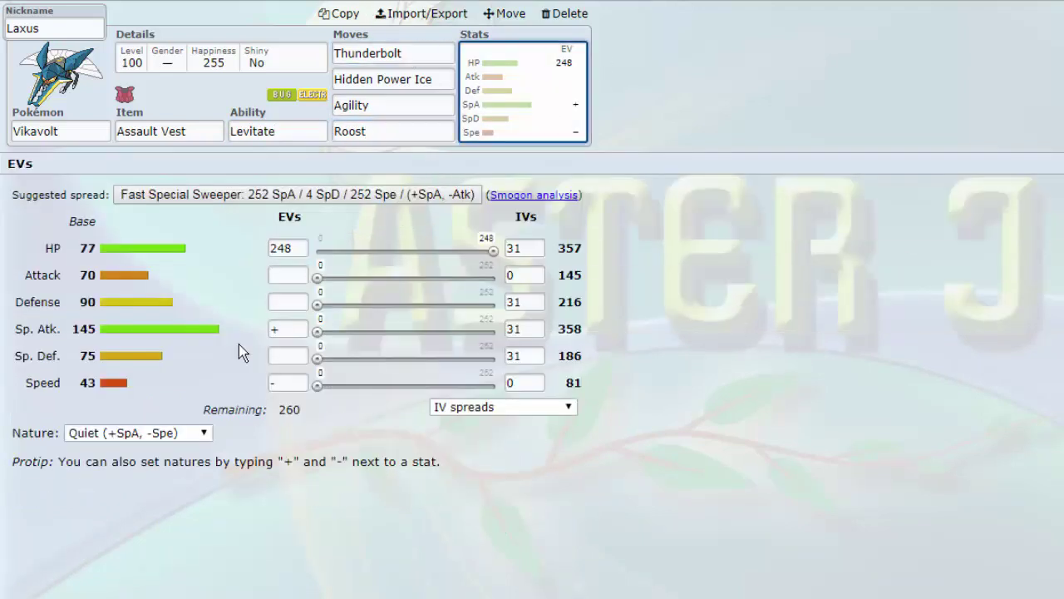
click(278, 329)
text(16)
drag(539, 330, 541, 330)
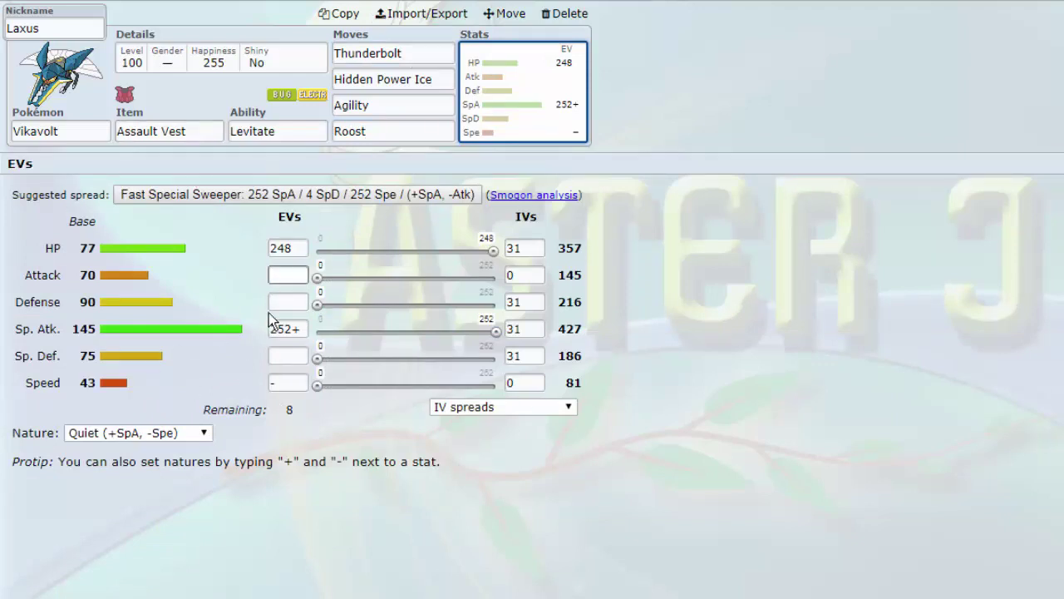
Check Vikavolt's Hidden Power Ice slot against its EV and IV spread, especially the Speed IV.
click(436, 85)
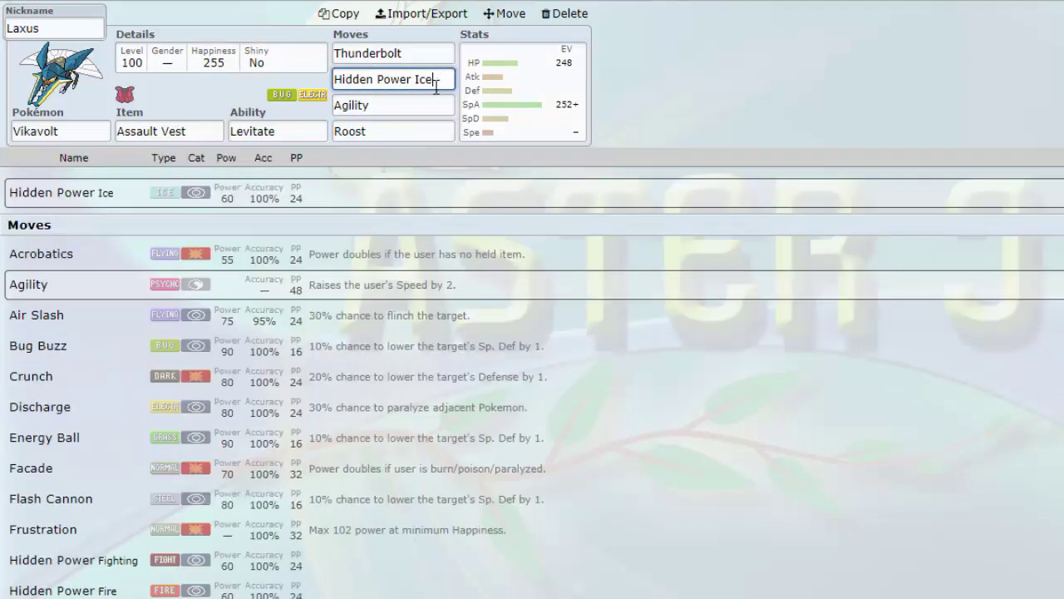
click(507, 51)
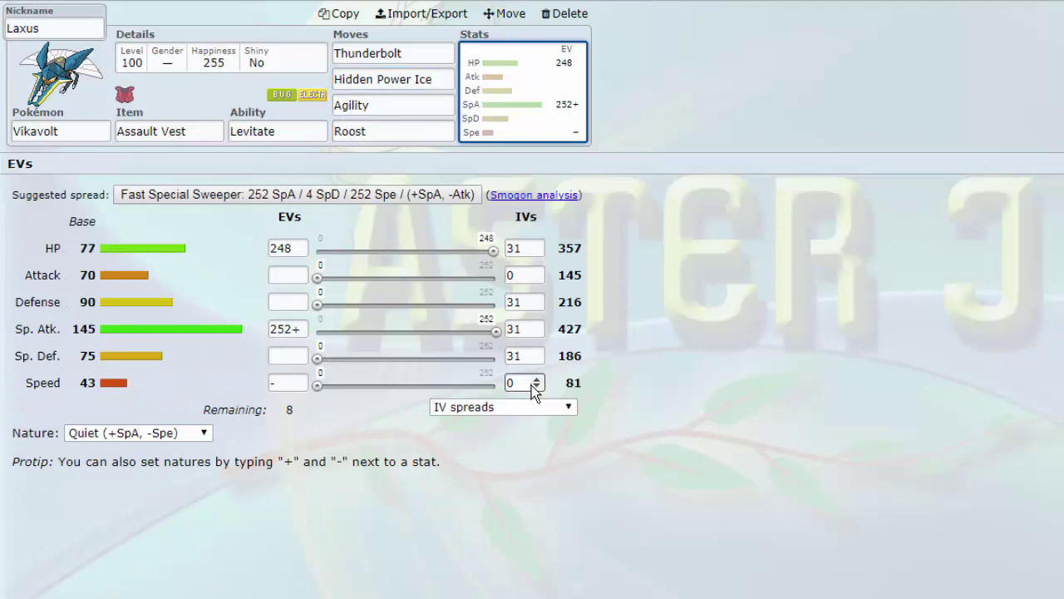
drag(571, 395, 598, 376)
click(598, 376)
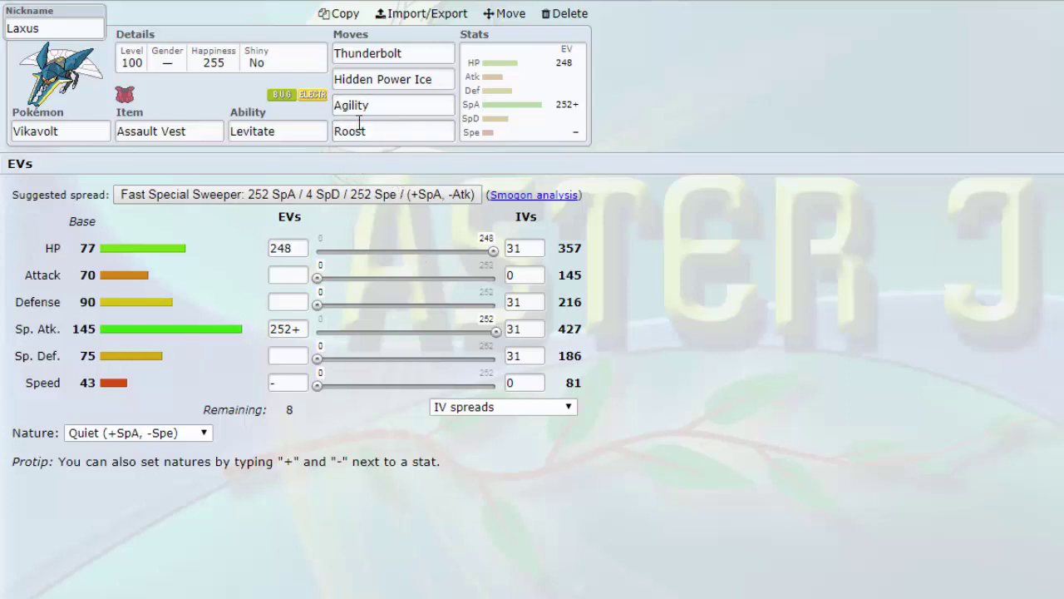
Examine the full move list for Vikavolt's Hidden Power Ice slot, including the usually useless moves.
click(435, 79)
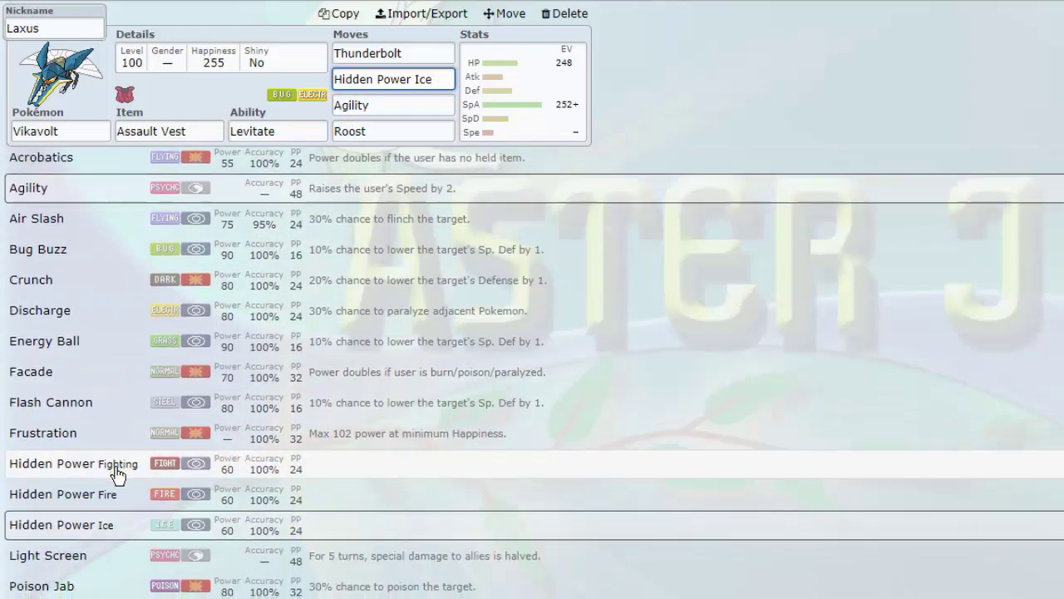
scroll(114, 480, down, 3)
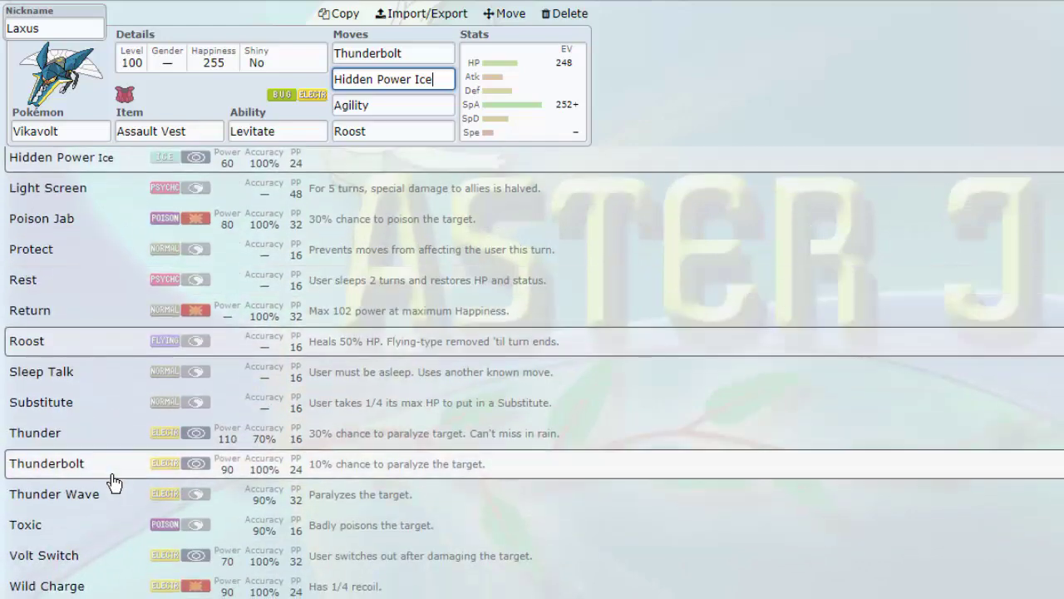
scroll(138, 533, down, 1)
scroll(83, 465, down, 1)
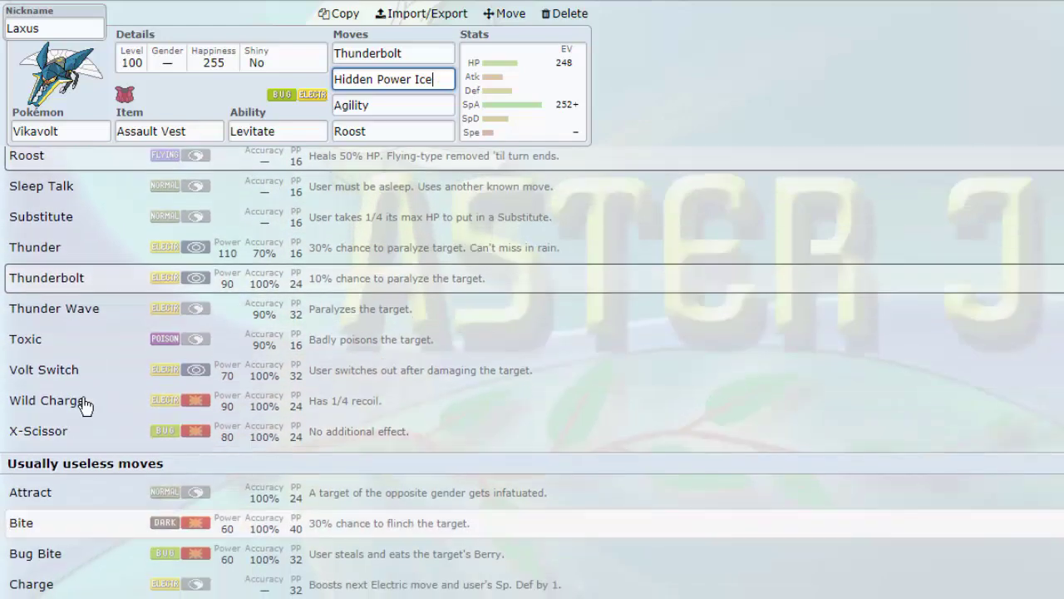
scroll(315, 468, down, 1)
scroll(275, 469, up, 7)
scroll(190, 483, up, 1)
scroll(190, 484, down, 8)
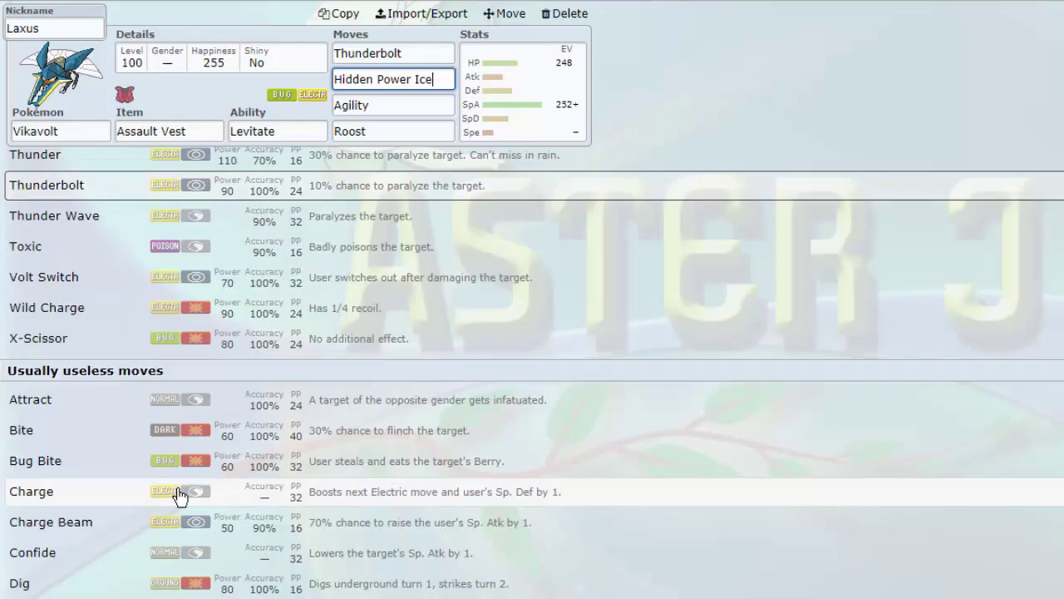
scroll(177, 491, down, 3)
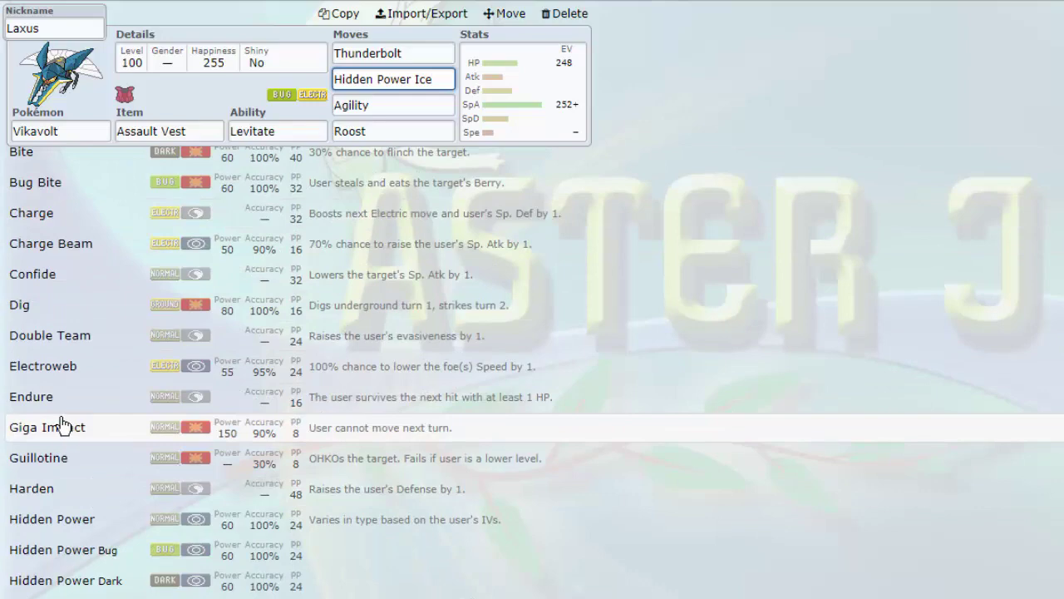
scroll(61, 424, up, 1)
scroll(61, 424, down, 8)
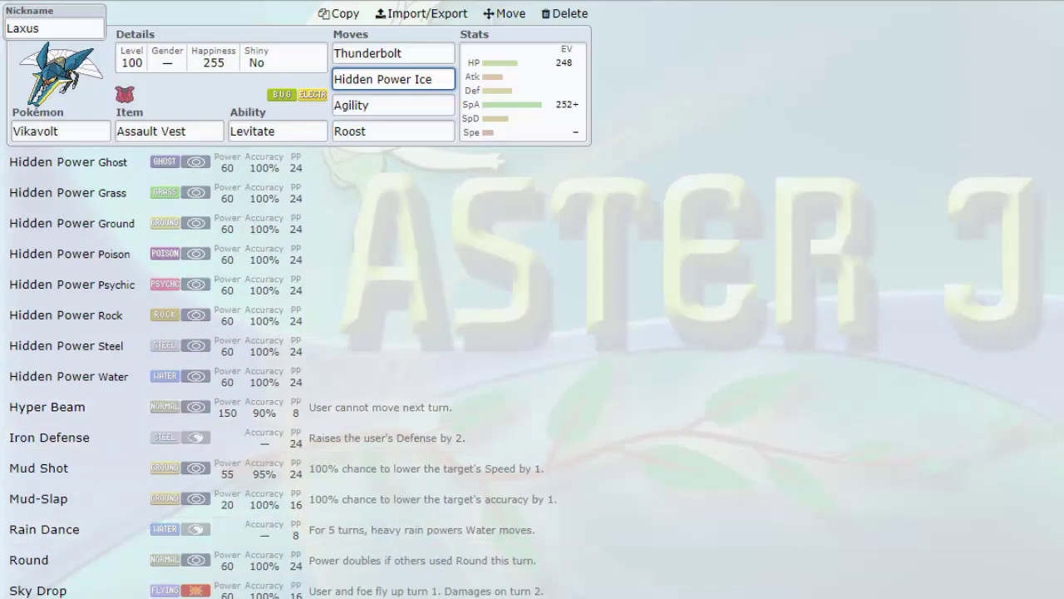
scroll(316, 544, up, 15)
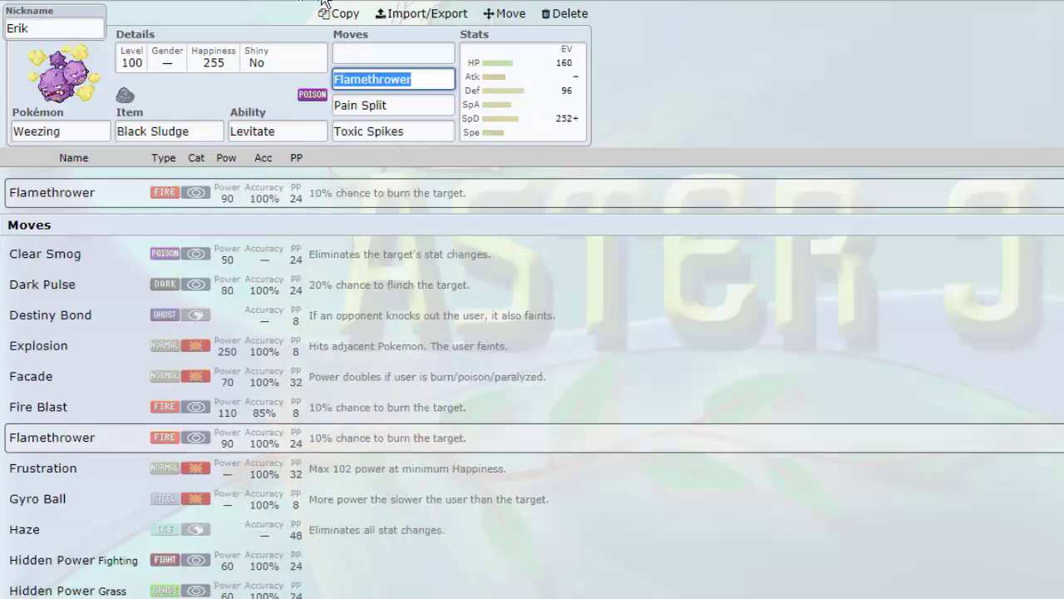
Return to the team overview and review the EV spreads of Salamence, Umbreon and Weezing in turn.
right_click(349, 2)
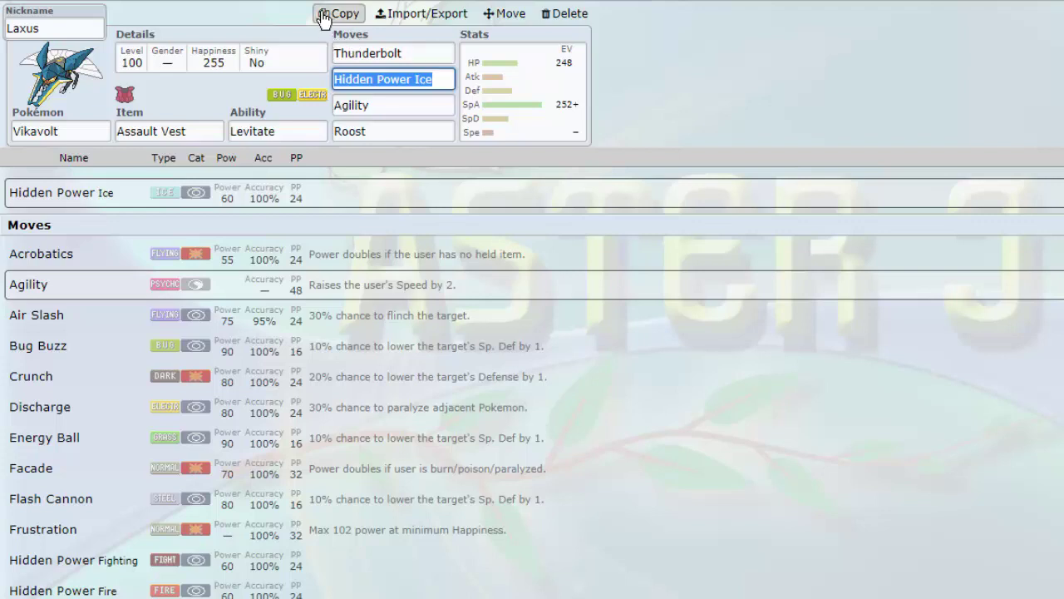
click(324, 15)
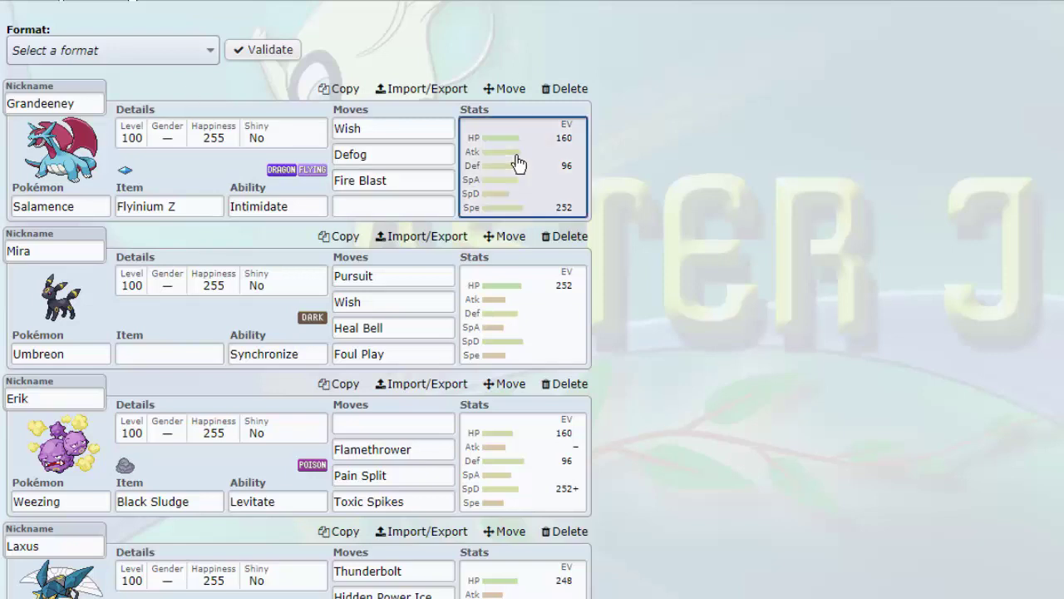
click(491, 171)
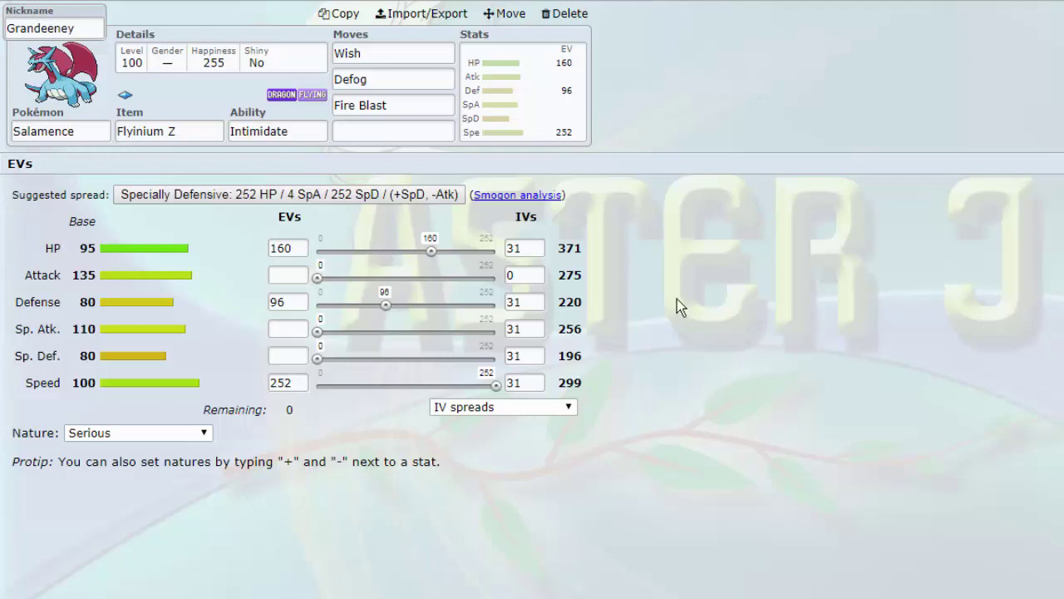
click(261, 7)
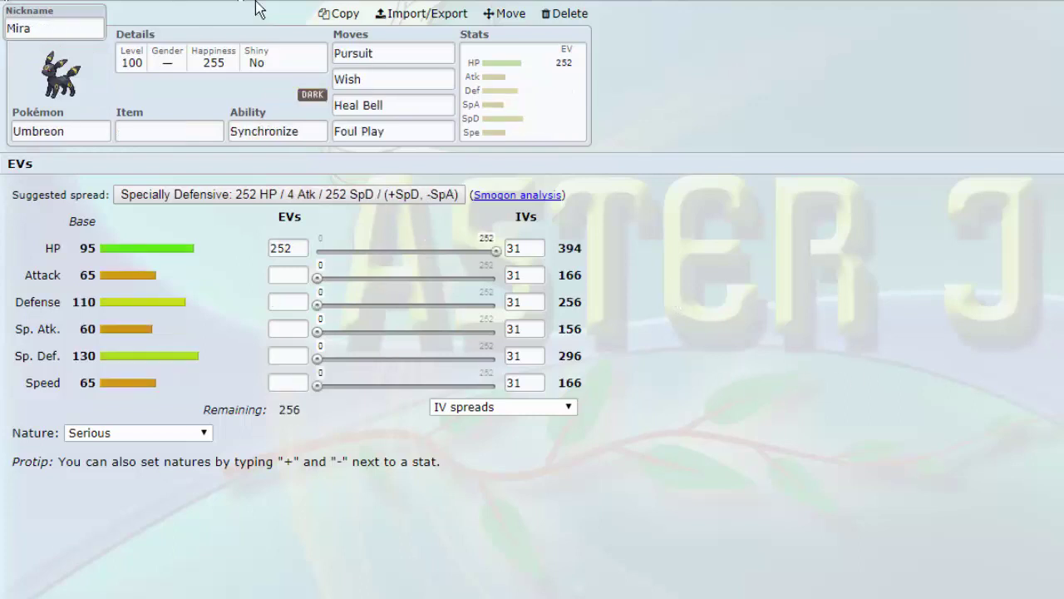
click(287, 3)
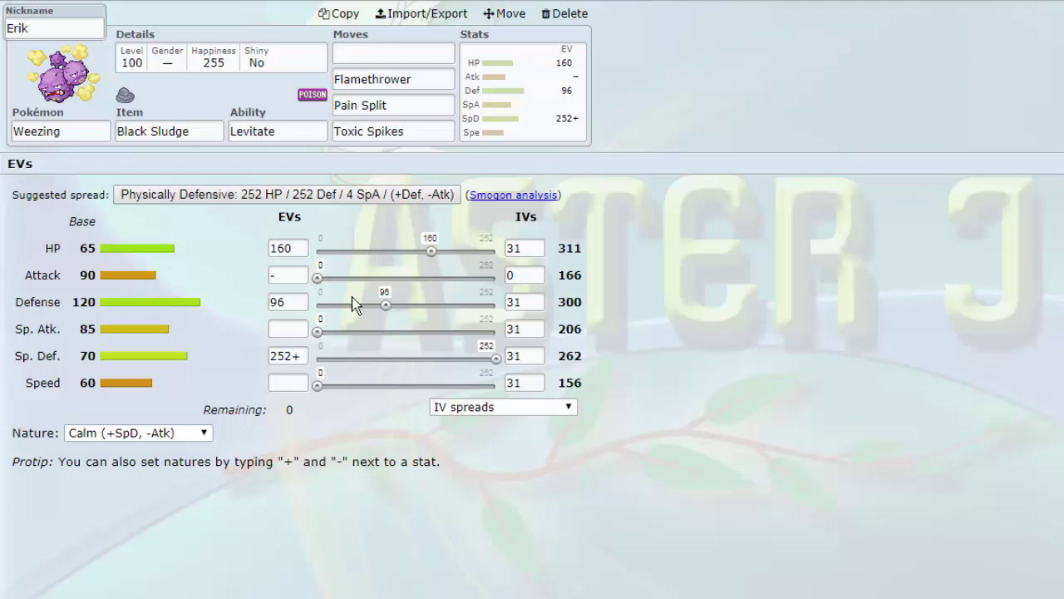
click(391, 105)
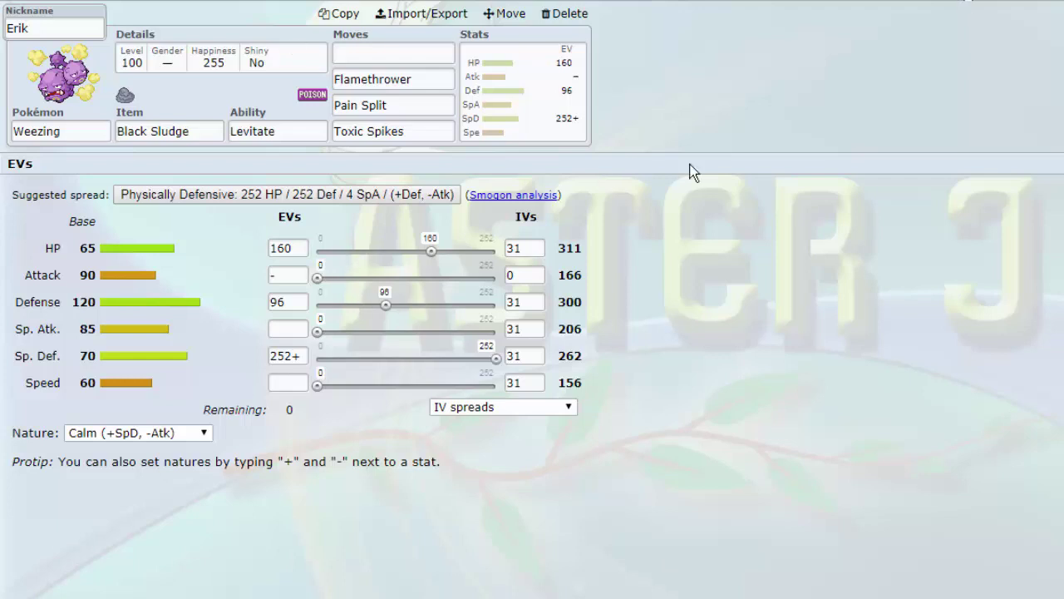